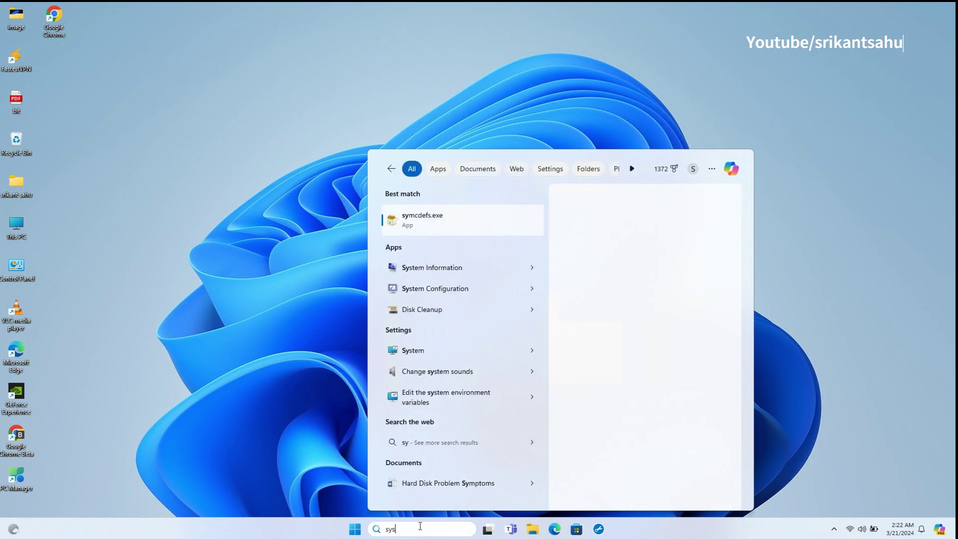
# Search Windows for "system restore" and open the Create a restore point settings.
pyautogui.write('tore')
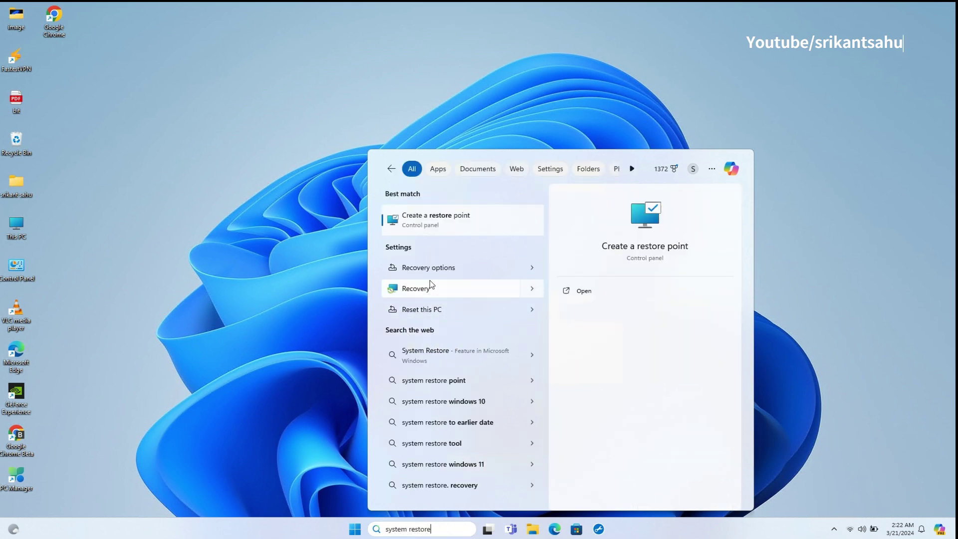
pyautogui.click(438, 217)
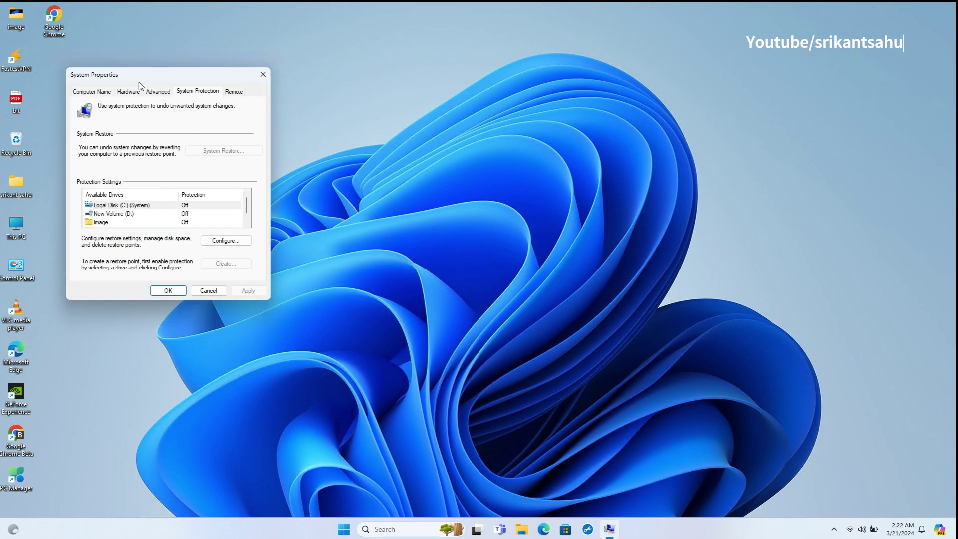
pyautogui.moveTo(154, 76); pyautogui.dragTo(319, 96)
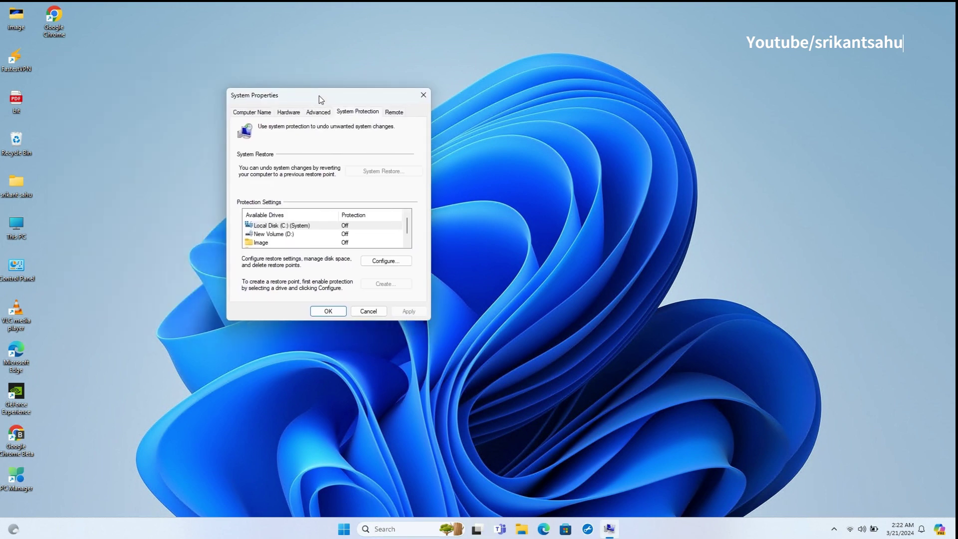
# Turn on system protection for Local Disk (C:) with a maximum disk usage of 3% (6.00 GB) and apply it.
pyautogui.click(281, 226)
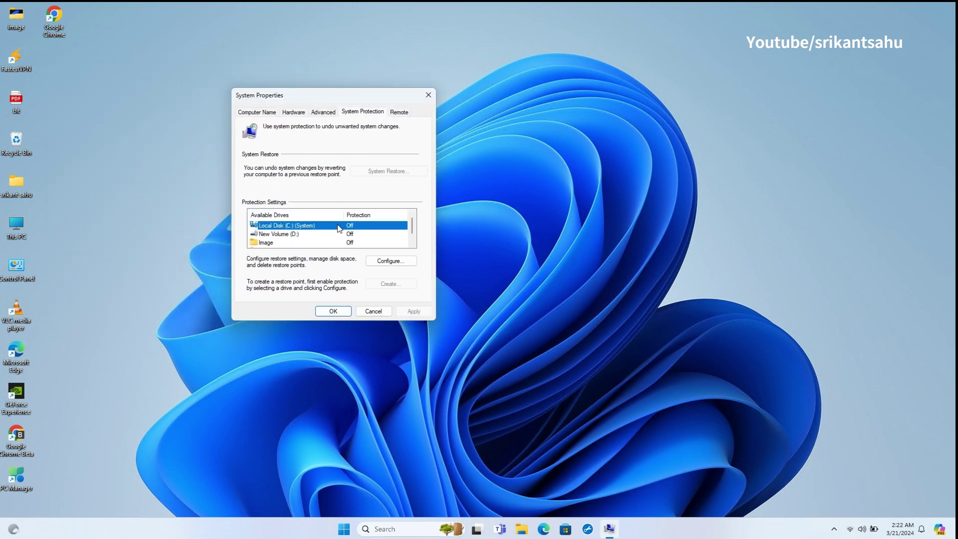
pyautogui.click(379, 261)
pyautogui.click(296, 169)
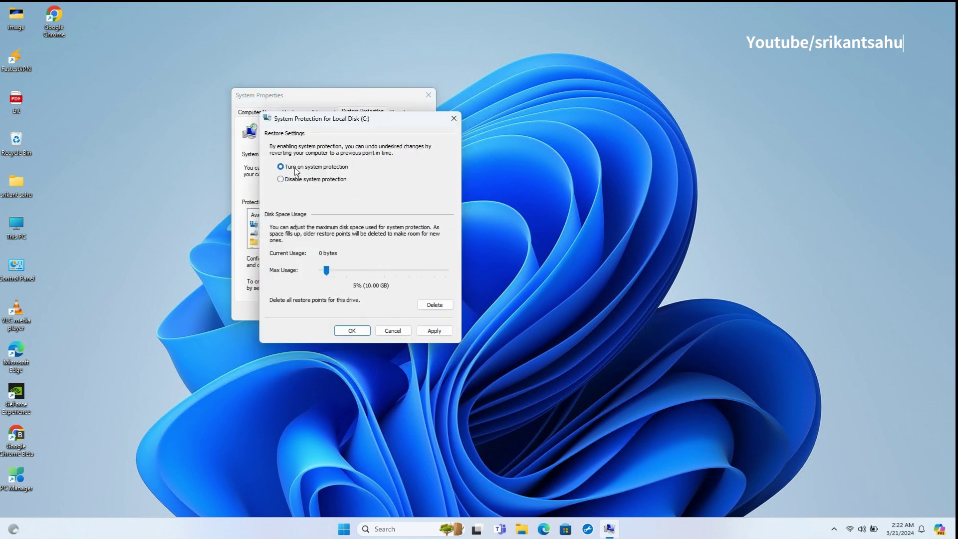
pyautogui.moveTo(325, 271)
pyautogui.mouseDown()
pyautogui.moveTo(348, 270)
pyautogui.moveTo(323, 270)
pyautogui.mouseUp()
pyautogui.click(432, 331)
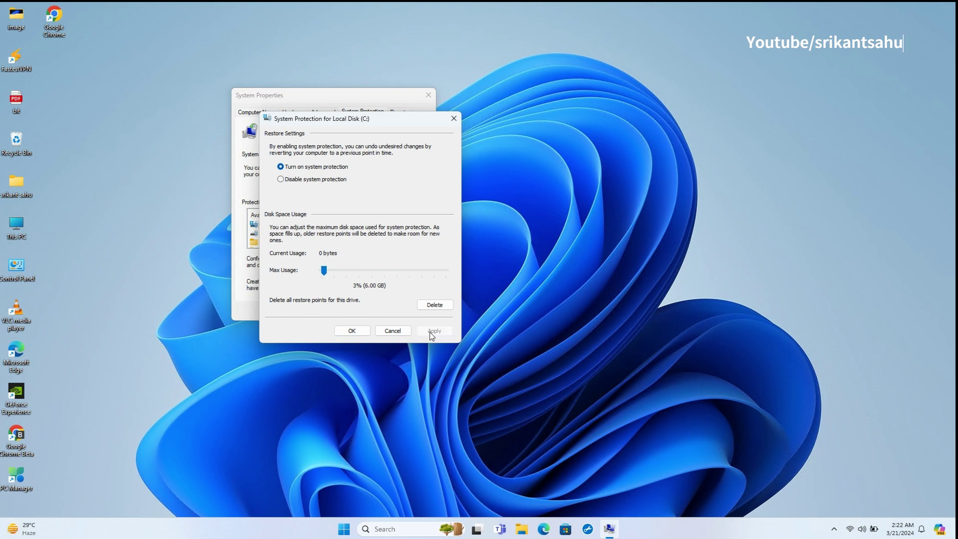
pyautogui.click(351, 331)
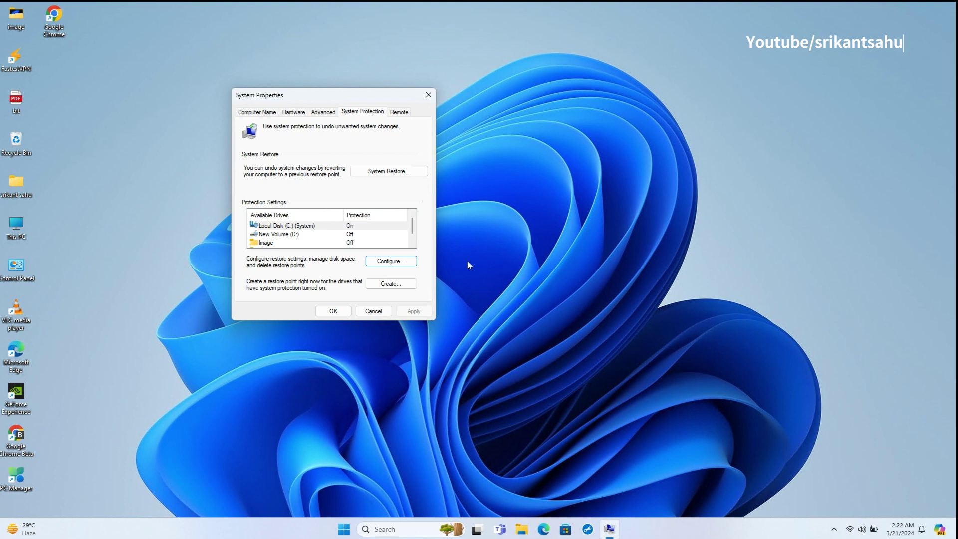
# Create a restore point for the system drive described as "New restore after fresh install".
pyautogui.click(287, 226)
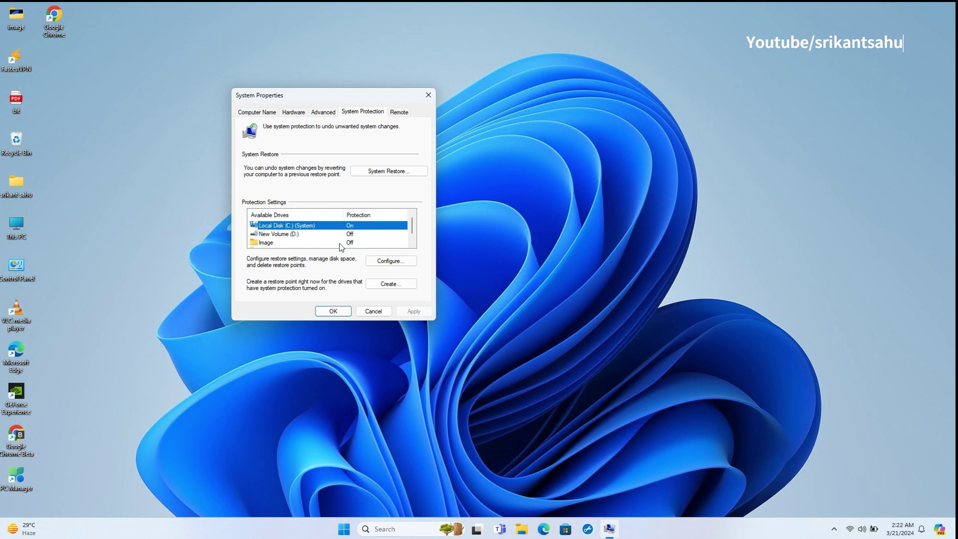
pyautogui.click(387, 284)
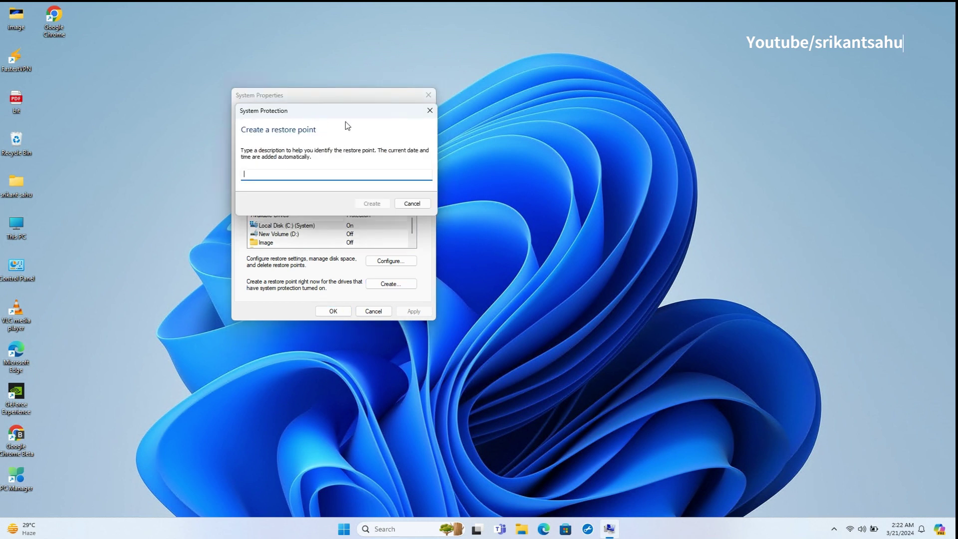
pyautogui.moveTo(314, 109); pyautogui.dragTo(462, 131)
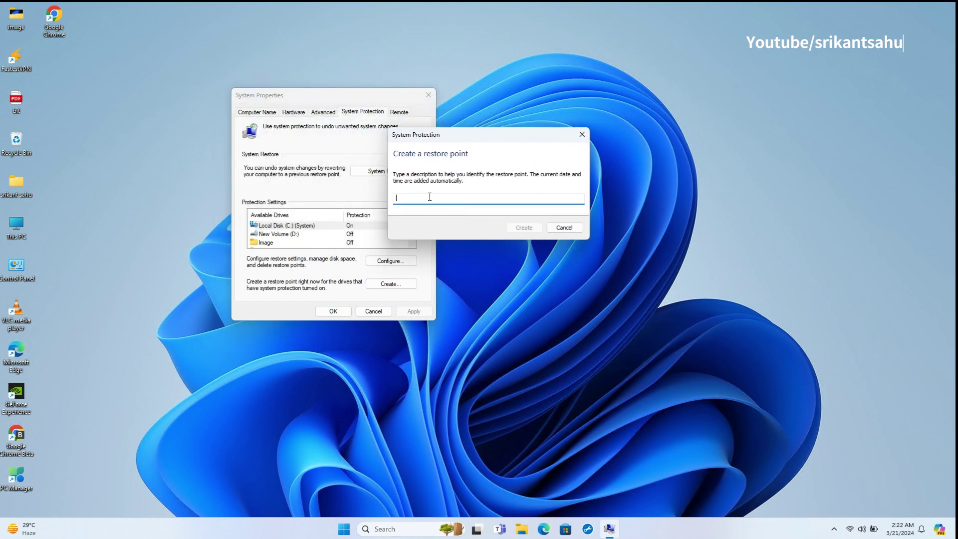
pyautogui.write('New restore after fresh install')
pyautogui.click(513, 225)
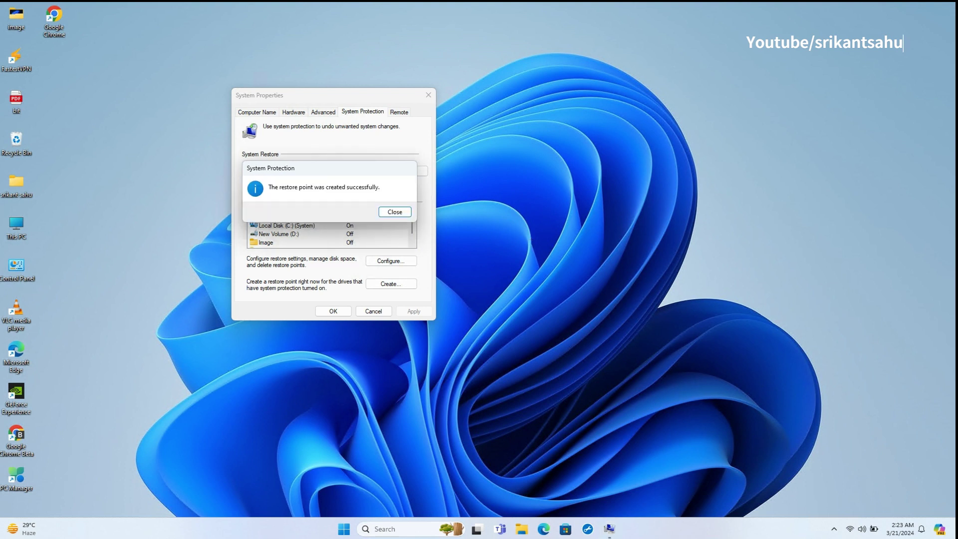
pyautogui.click(401, 213)
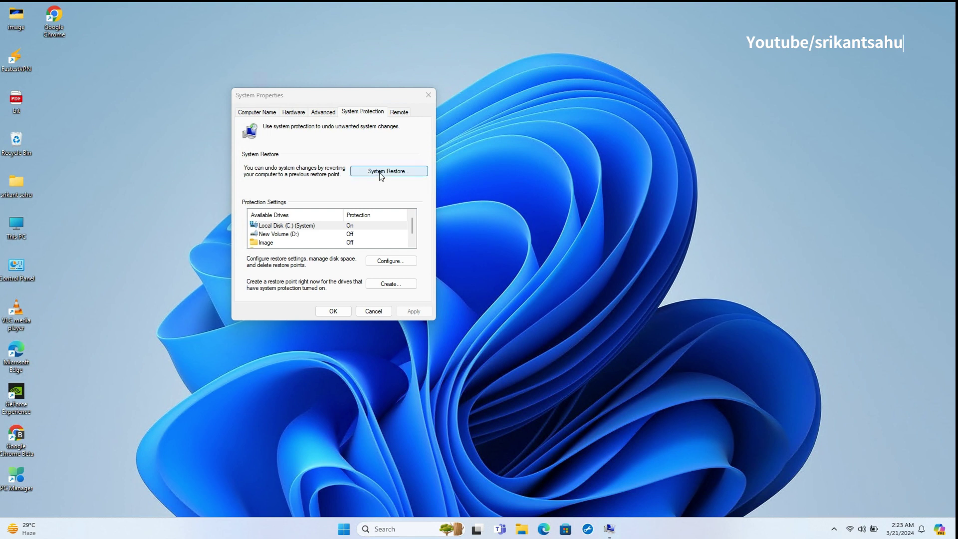
# Preview the System Restore wizard by selecting the "New restore after fresh install" restore point and continuing.
pyautogui.click(406, 171)
pyautogui.click(550, 372)
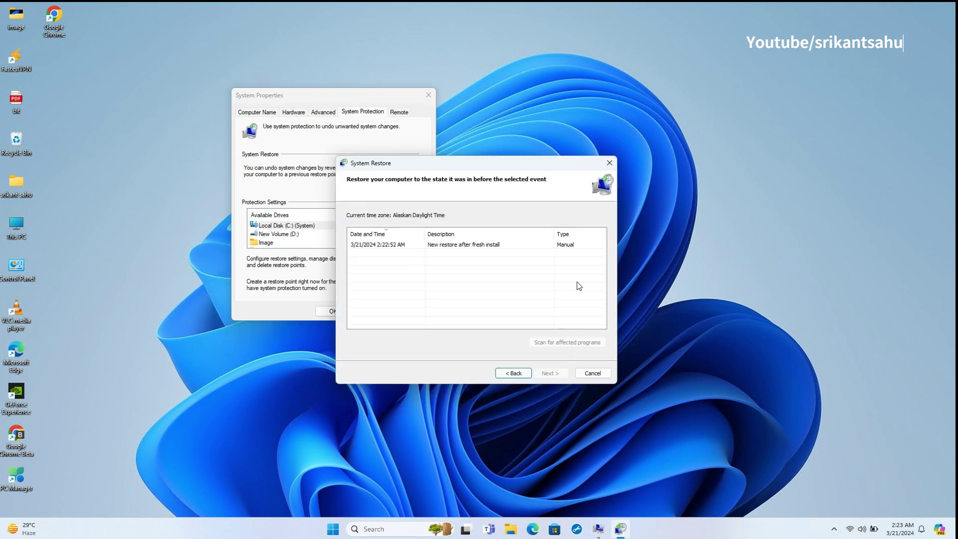
pyautogui.click(388, 245)
pyautogui.click(549, 374)
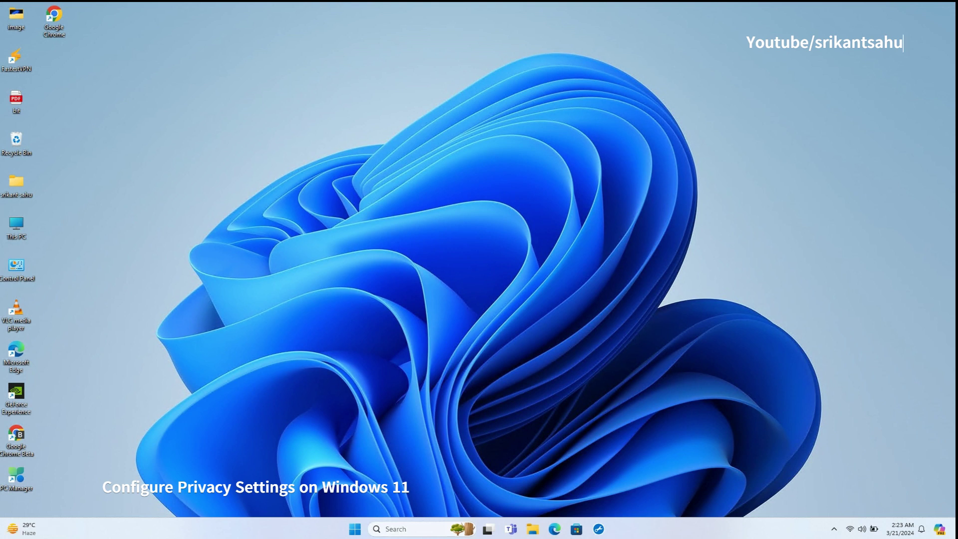
# Open the Privacy & security page of Windows Settings.
pyautogui.click(354, 528)
pyautogui.click(595, 234)
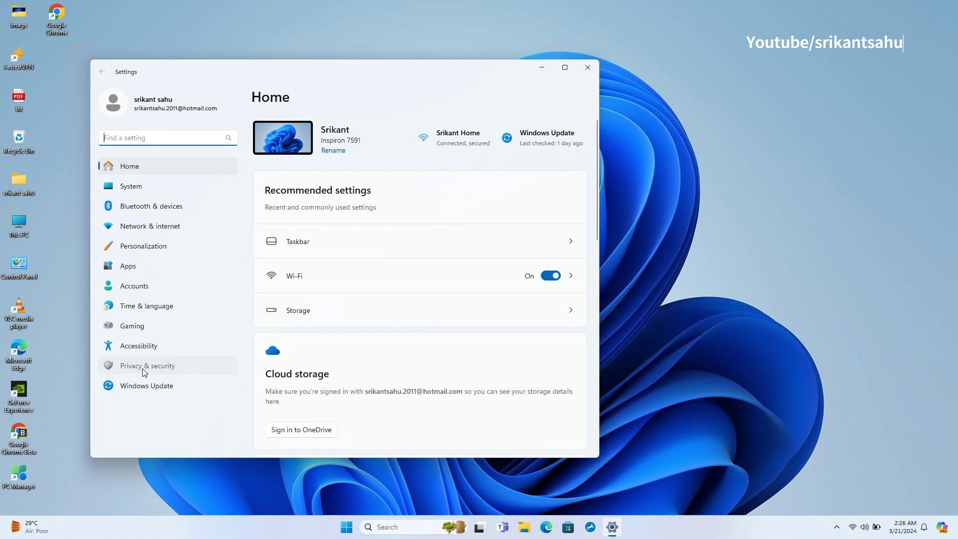
pyautogui.click(144, 368)
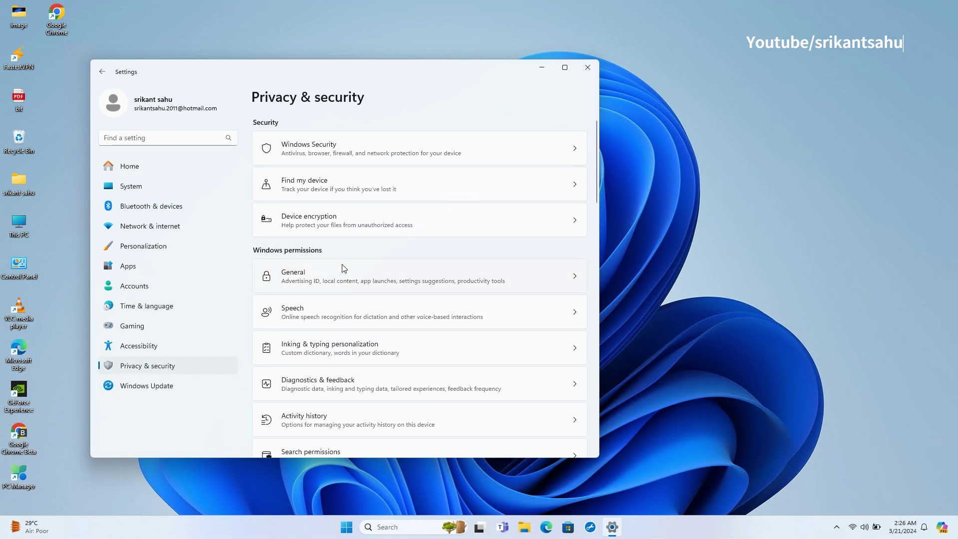
# Turn off all five General privacy options: personalized ads, language list access, app launch tracking, suggested content and Settings notifications.
pyautogui.click(579, 280)
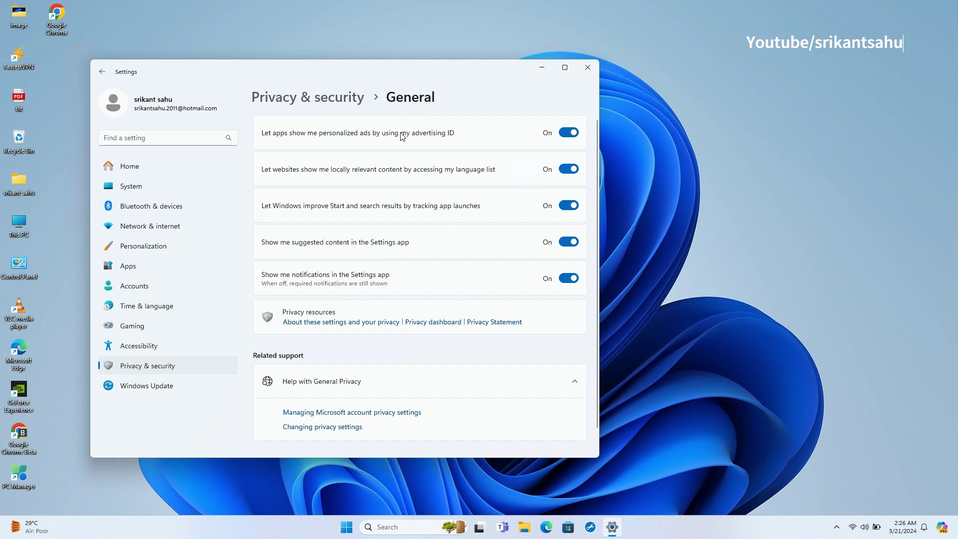
pyautogui.click(566, 132)
pyautogui.click(571, 170)
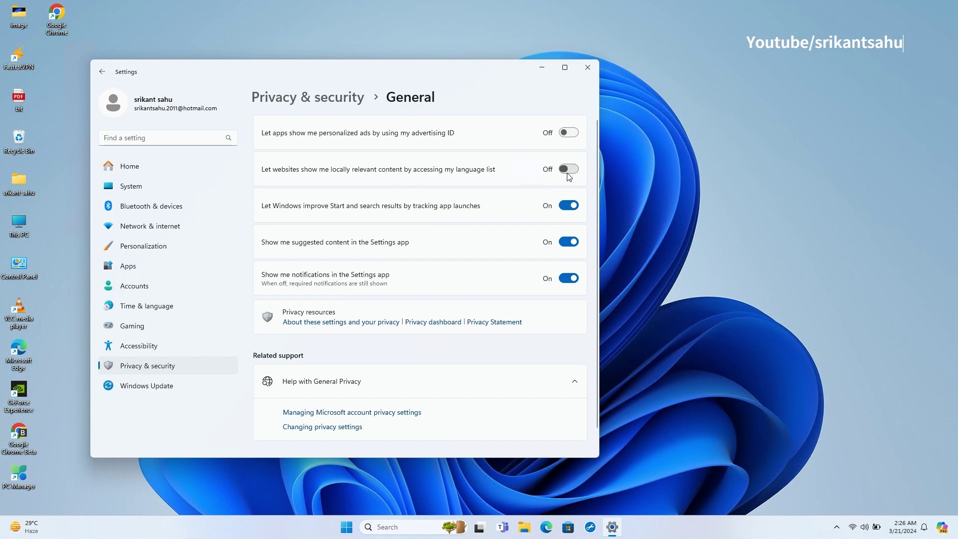
pyautogui.click(569, 205)
pyautogui.click(567, 242)
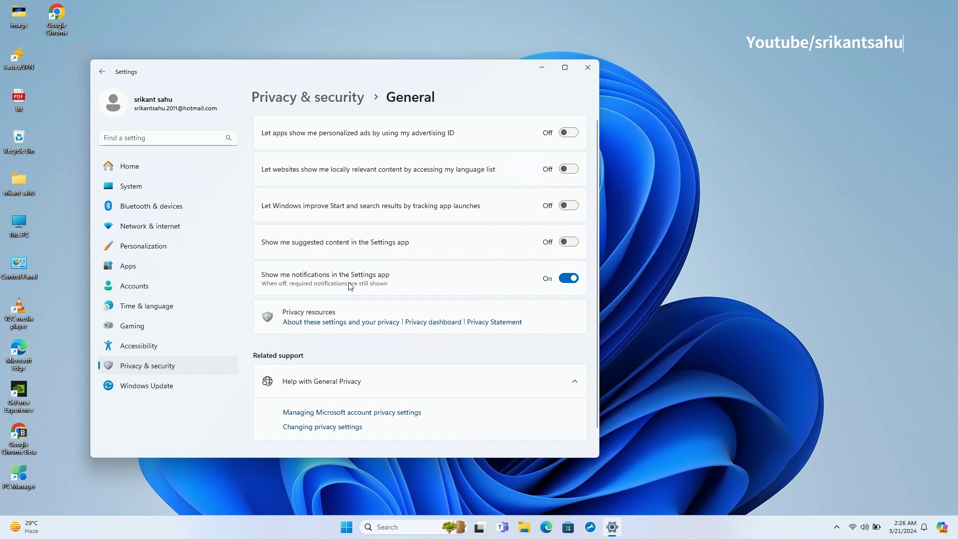
pyautogui.click(569, 279)
pyautogui.scroll(-1, 541, 278)
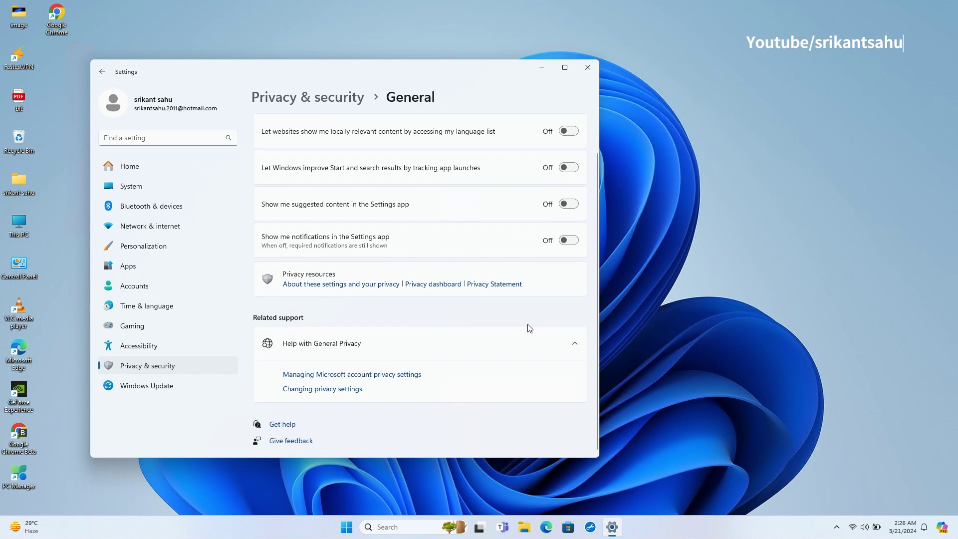
pyautogui.scroll(1, 529, 328)
pyautogui.click(325, 98)
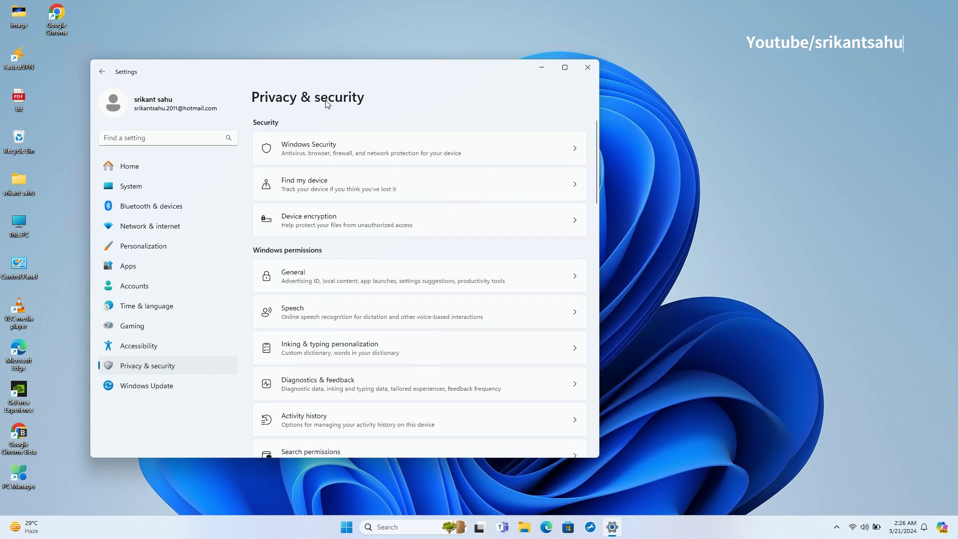
# Turn off online speech recognition and the custom inking and typing dictionary in the Windows permissions.
pyautogui.click(573, 317)
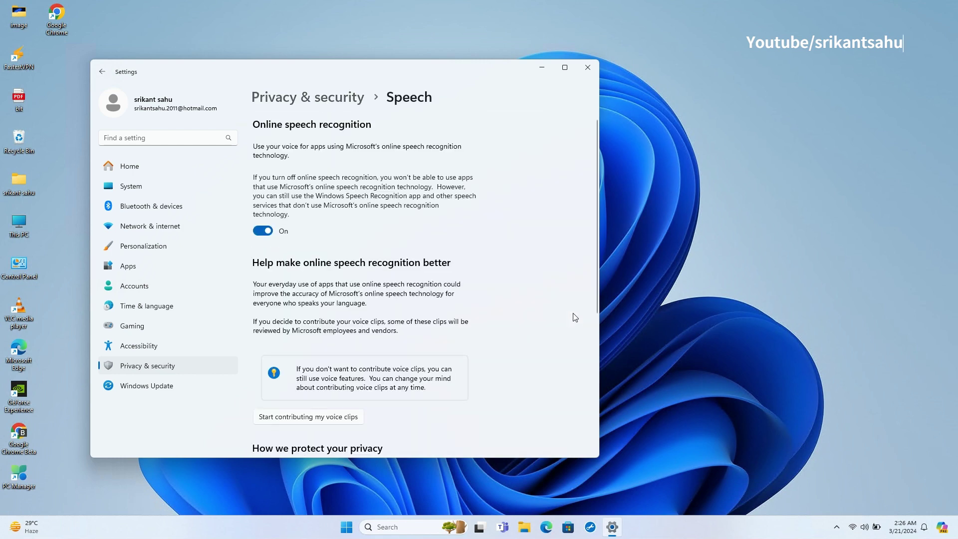
pyautogui.click(260, 231)
pyautogui.click(309, 98)
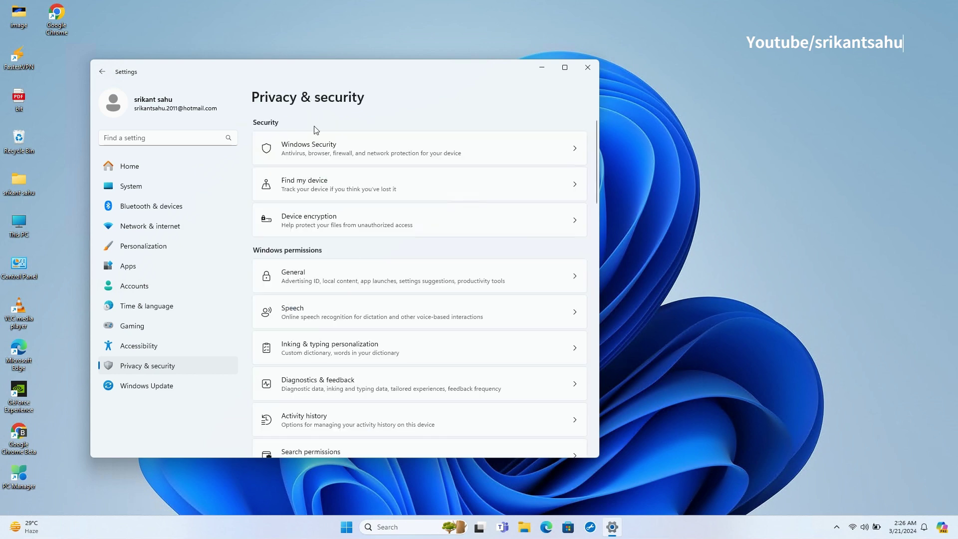
pyautogui.click(447, 358)
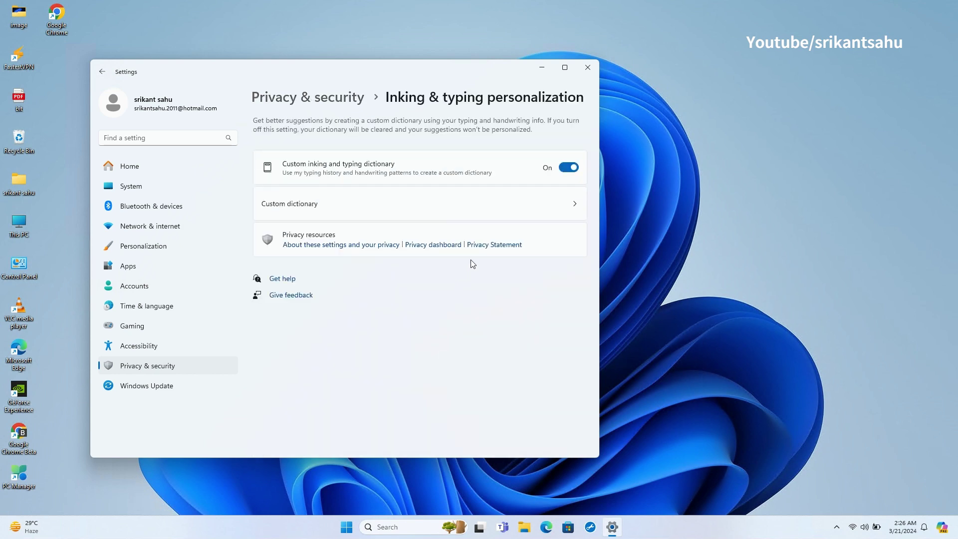
pyautogui.click(568, 168)
pyautogui.click(334, 98)
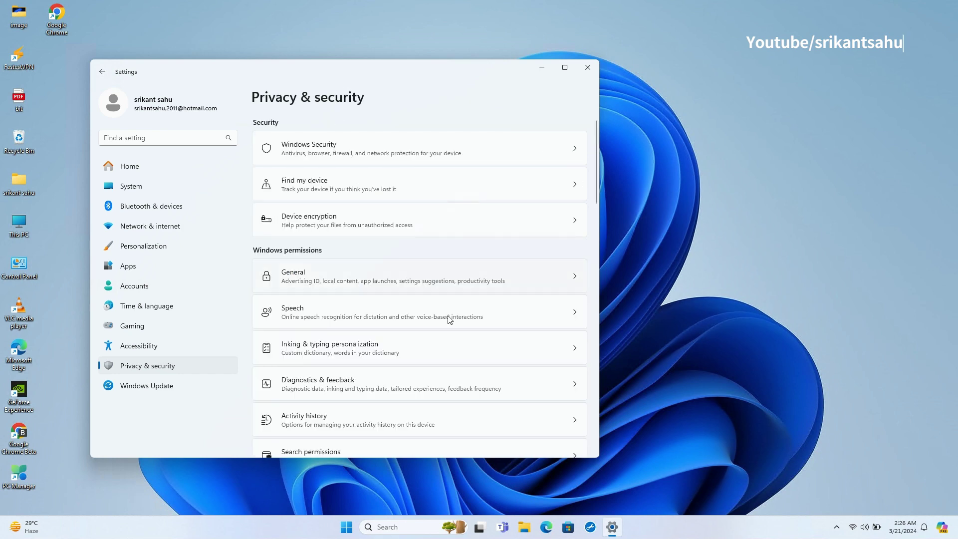
# Turn off sending optional diagnostic data in Diagnostics & feedback and check the Improve inking and typing option.
pyautogui.click(474, 384)
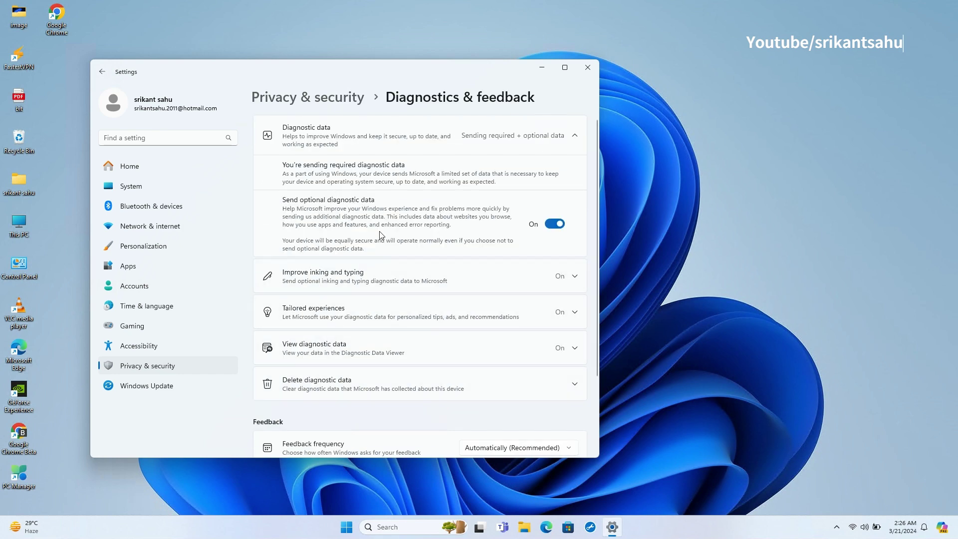
pyautogui.click(554, 224)
pyautogui.click(577, 281)
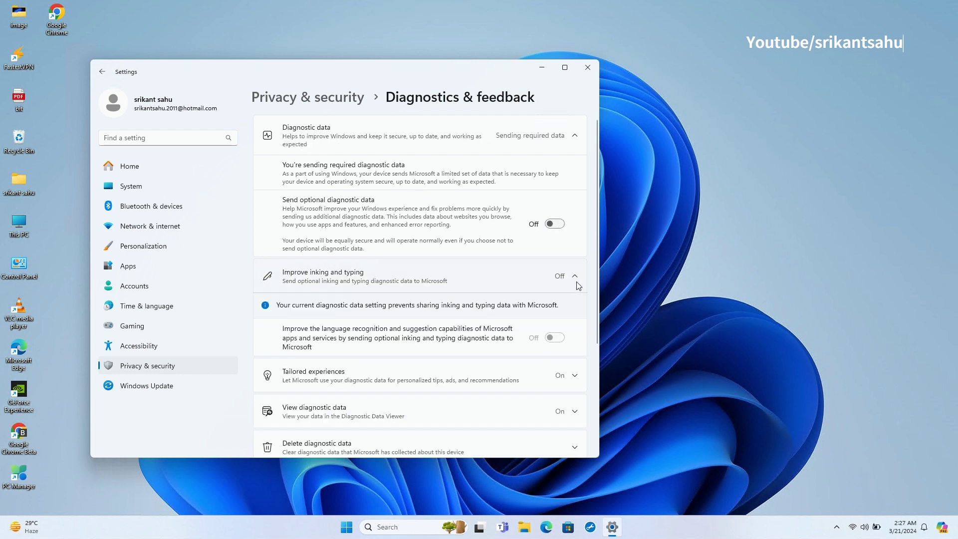
pyautogui.click(577, 282)
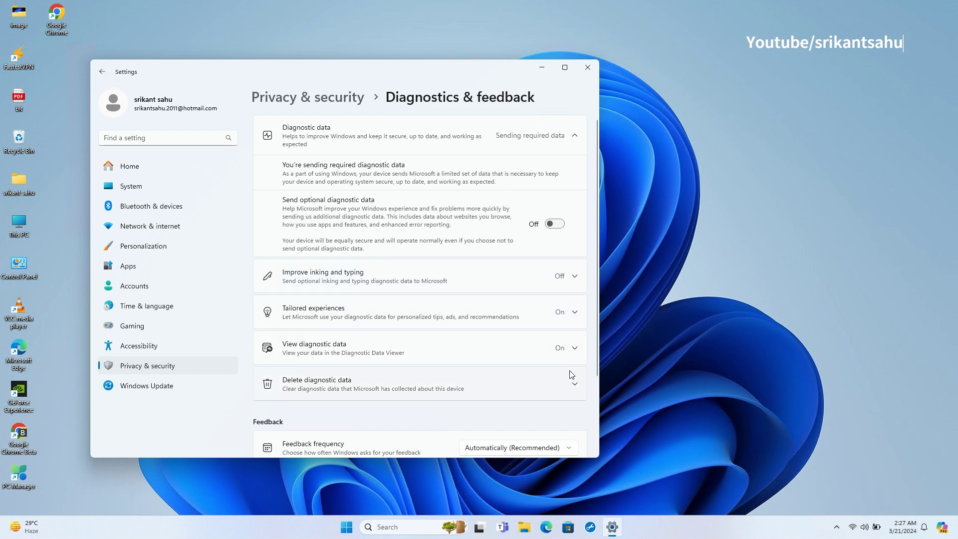
# Turn off Tailored experiences and the Diagnostic Data Viewer in Diagnostics & feedback, and return to Privacy & security.
pyautogui.click(576, 313)
pyautogui.scroll(-1, 571, 315)
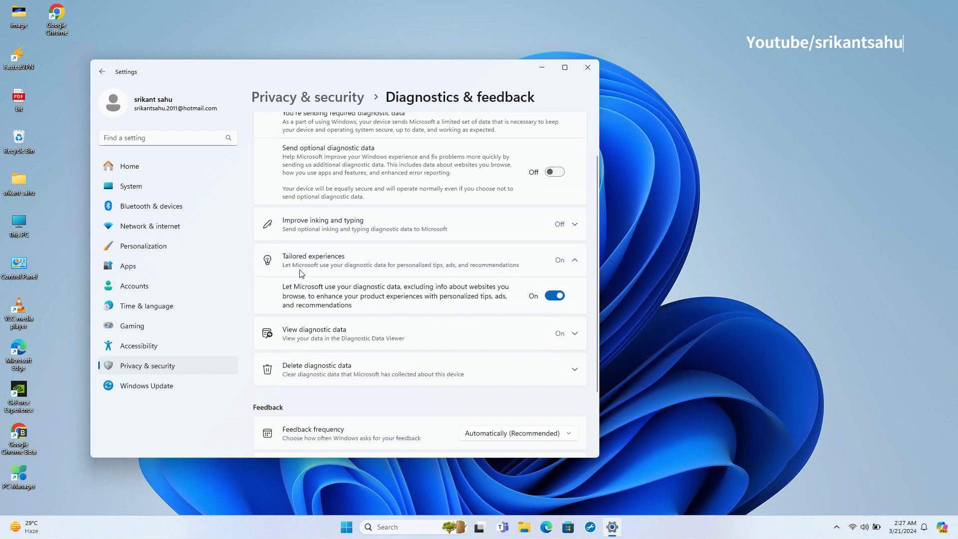
pyautogui.click(575, 261)
pyautogui.click(574, 297)
pyautogui.scroll(-1, 499, 303)
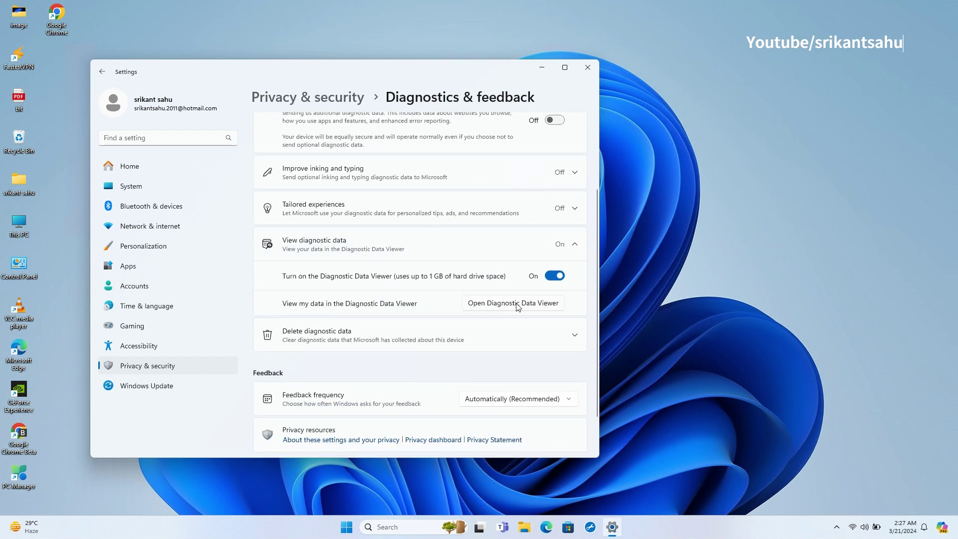
pyautogui.click(554, 277)
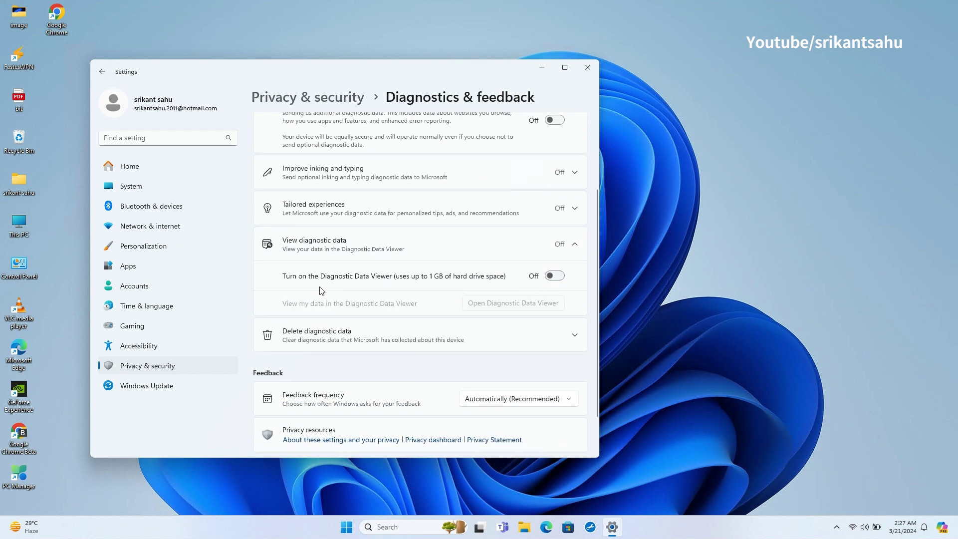
pyautogui.click(579, 246)
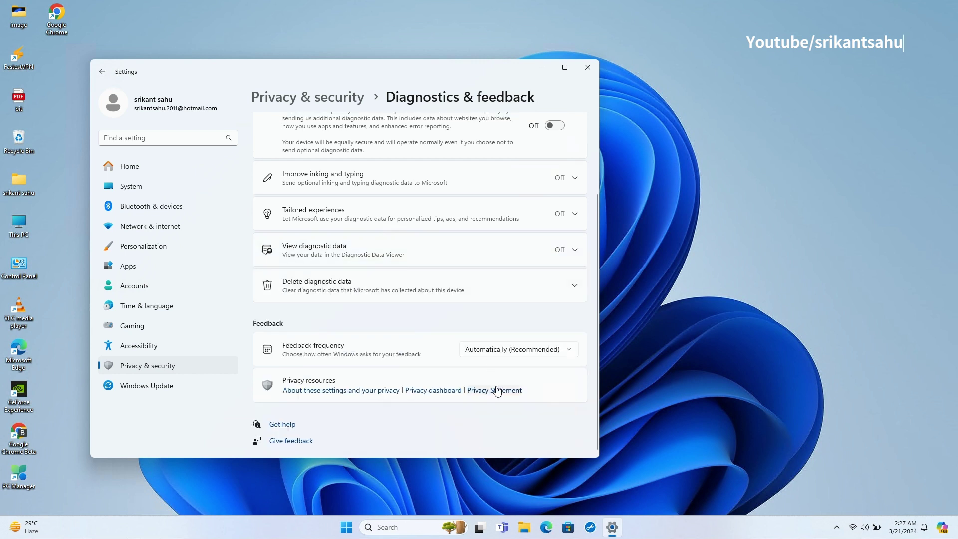
pyautogui.click(330, 100)
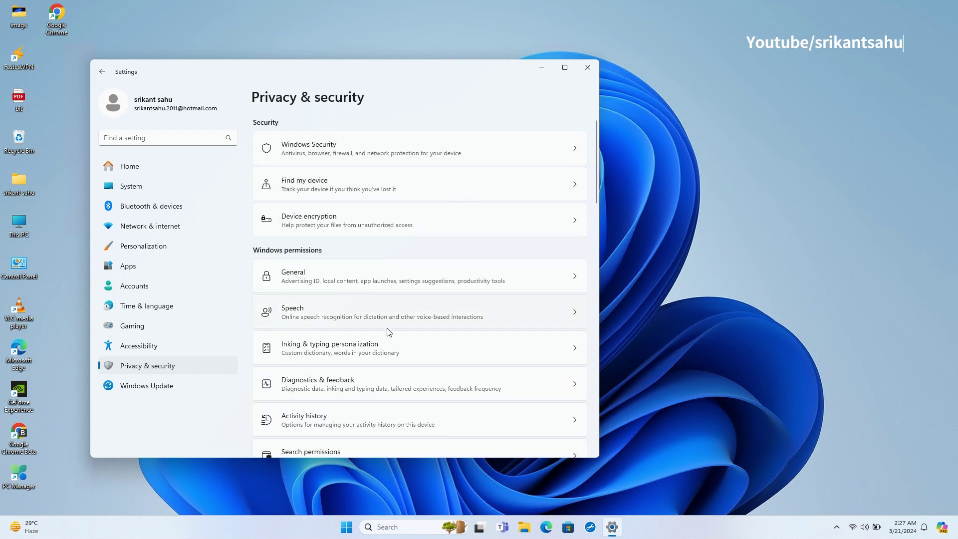
# Turn off storing activity history on this device, clear the account's activity history and return to Privacy & security.
pyautogui.scroll(-1, 475, 404)
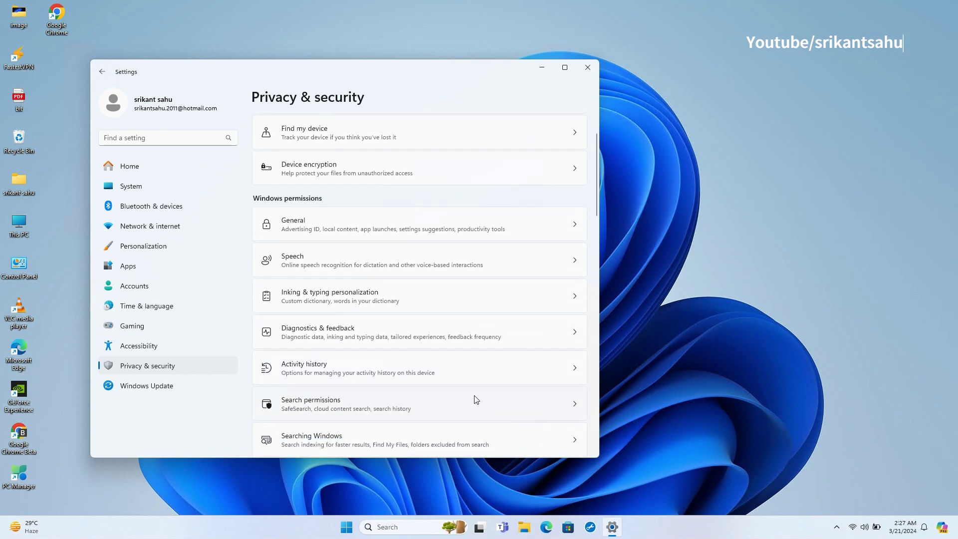
pyautogui.click(469, 374)
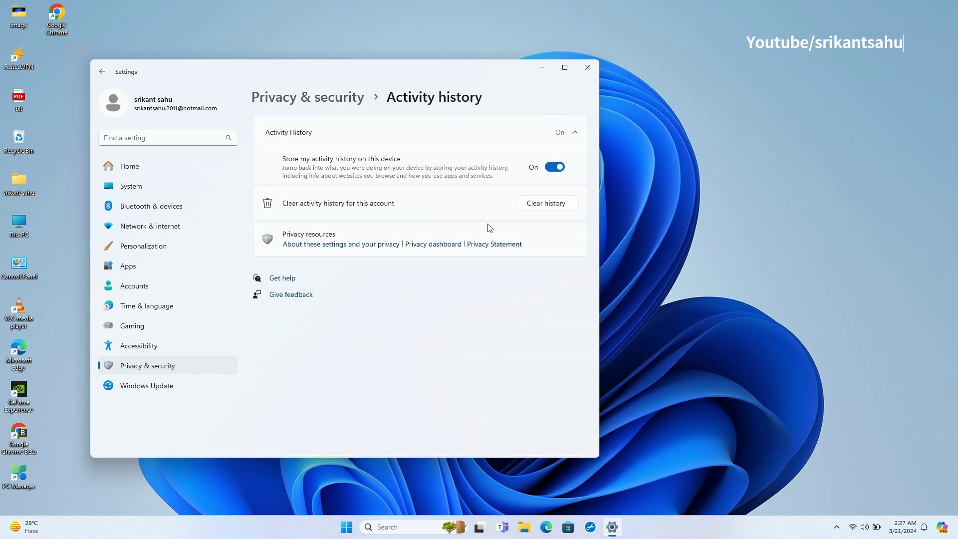
pyautogui.click(554, 167)
pyautogui.click(541, 206)
pyautogui.click(259, 295)
pyautogui.click(306, 97)
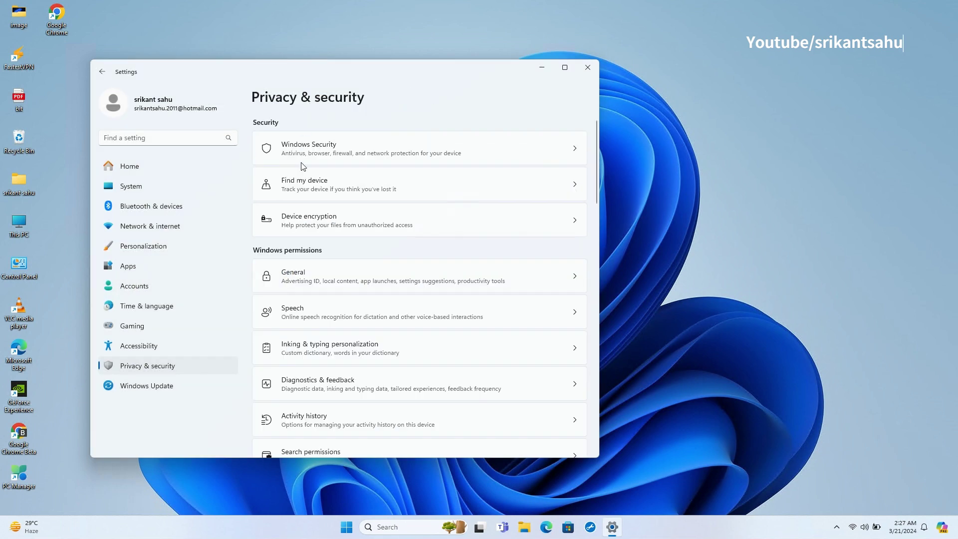
# Turn off Location services in the app permissions and return to Privacy & security.
pyautogui.scroll(-2, 412, 341)
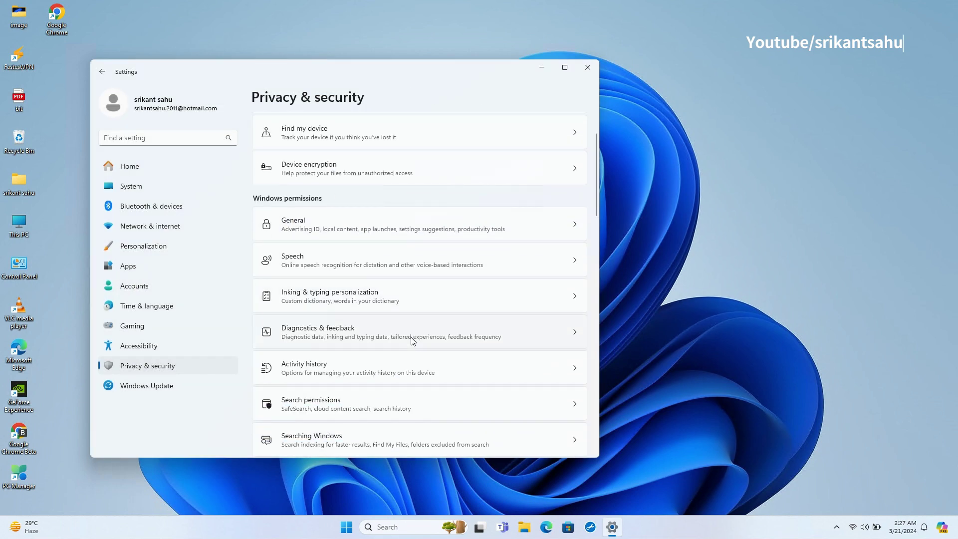
pyautogui.scroll(-2, 423, 394)
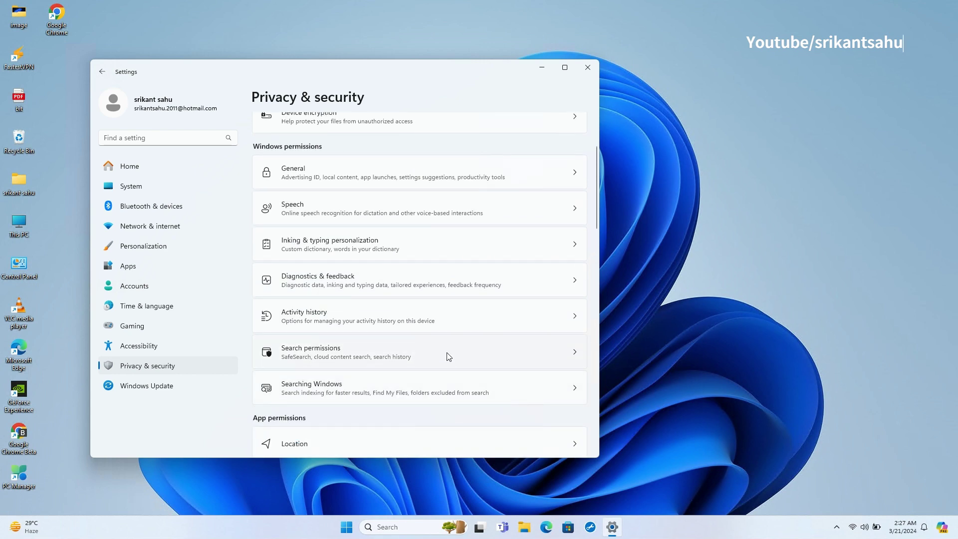
pyautogui.scroll(-4, 448, 356)
pyautogui.click(541, 342)
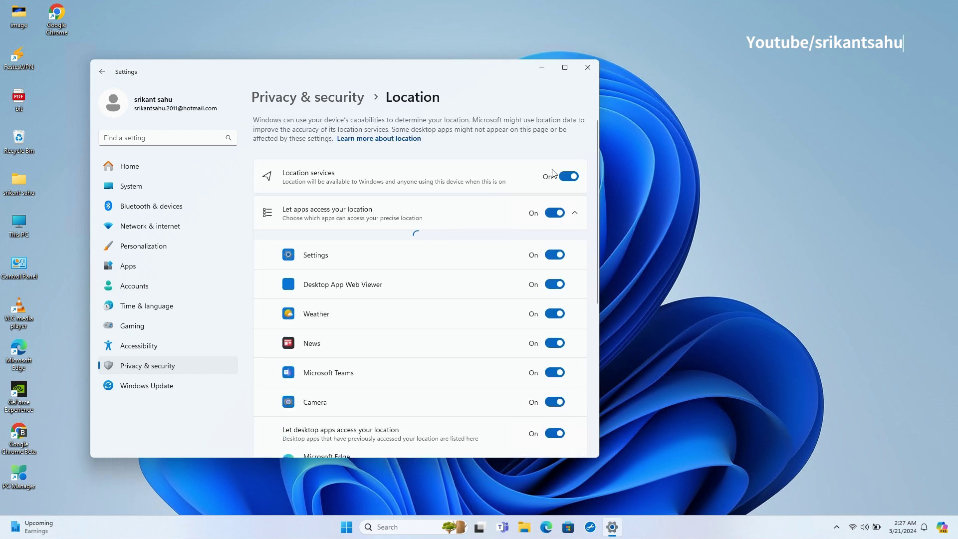
pyautogui.click(569, 177)
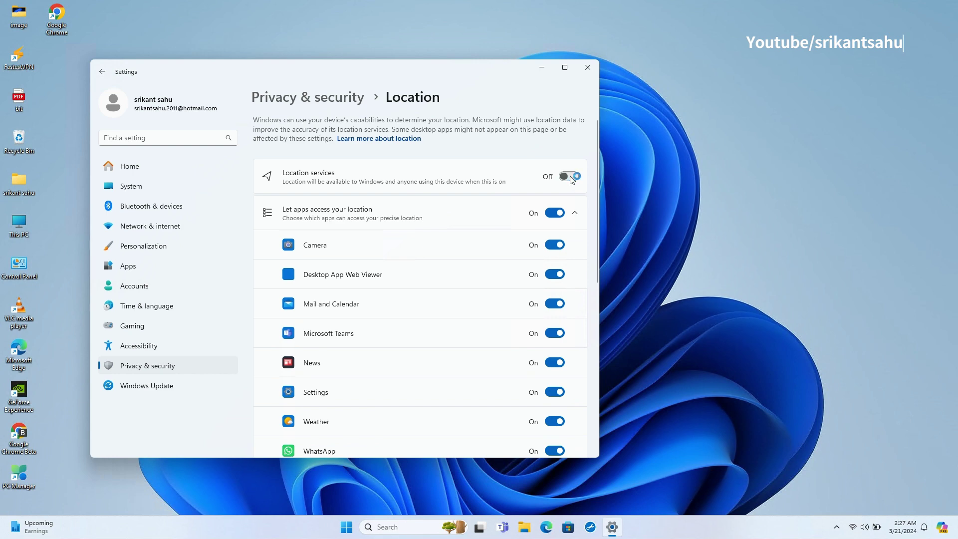
pyautogui.click(332, 98)
# Turn Location services back on, and switch the apps' access to location off and on again.
pyautogui.scroll(-4, 363, 285)
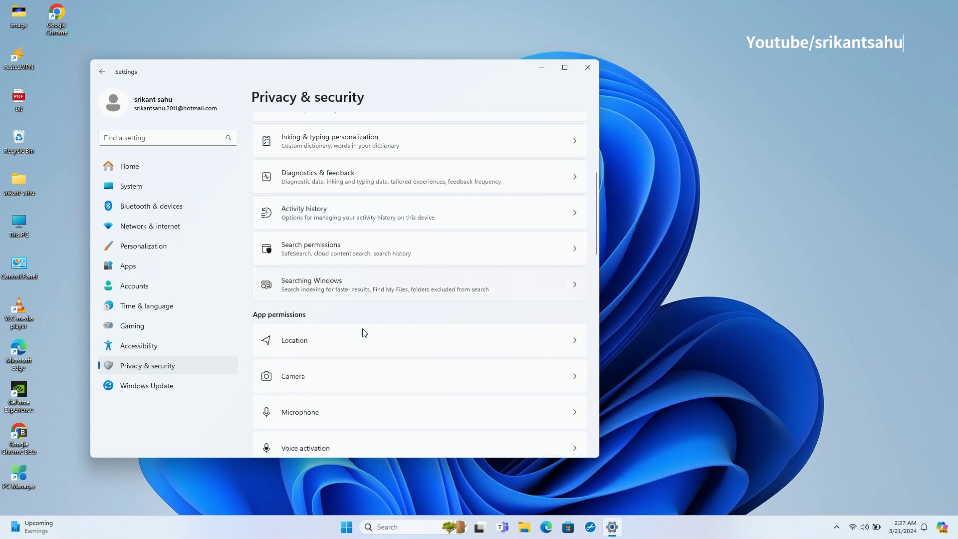
pyautogui.click(421, 347)
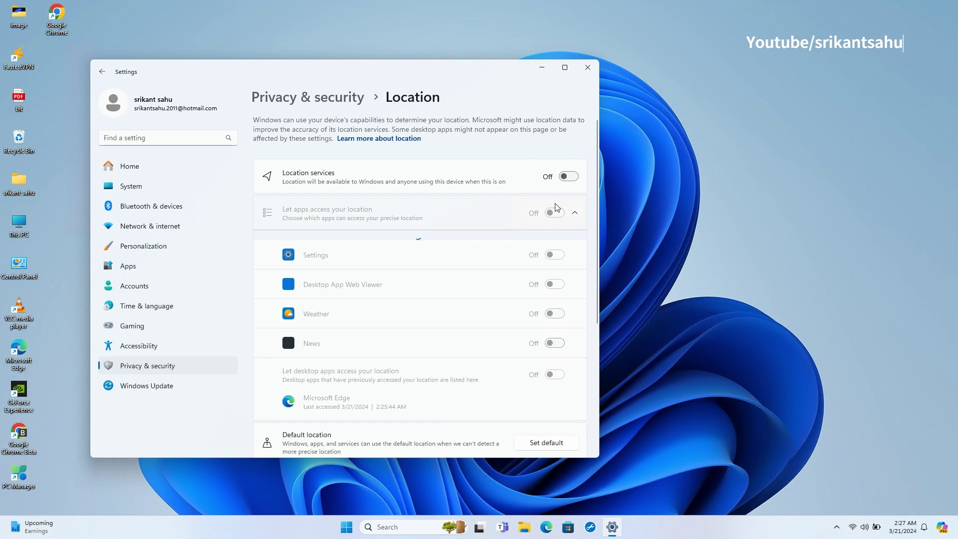
pyautogui.click(569, 177)
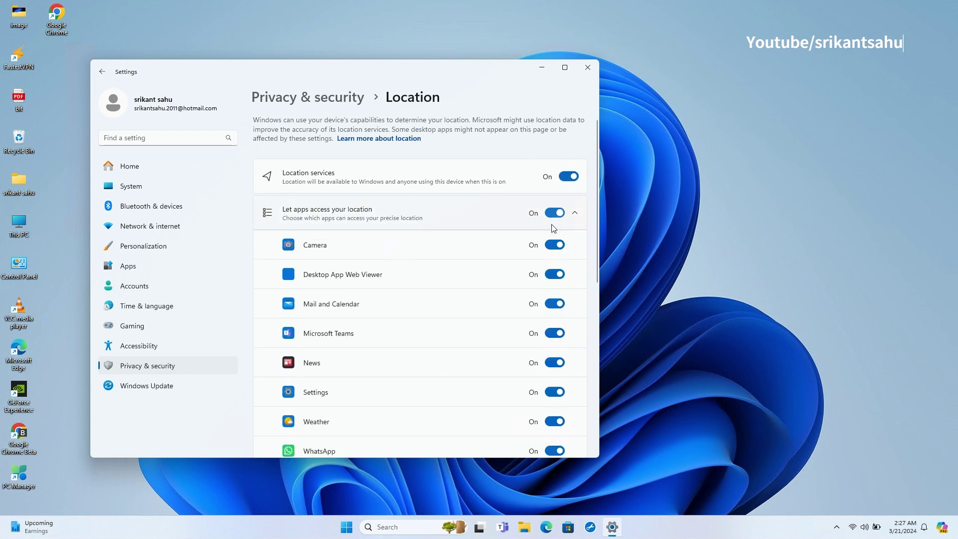
pyautogui.click(554, 213)
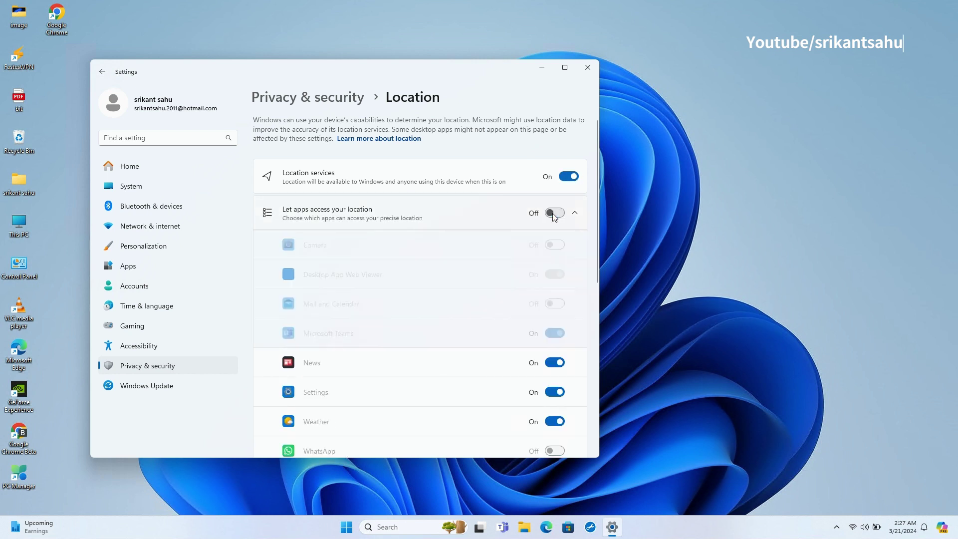
pyautogui.click(553, 213)
# Toggle location access for Camera, Desktop App Web Viewer and Mail and Calendar, and switch Location services off.
pyautogui.click(553, 245)
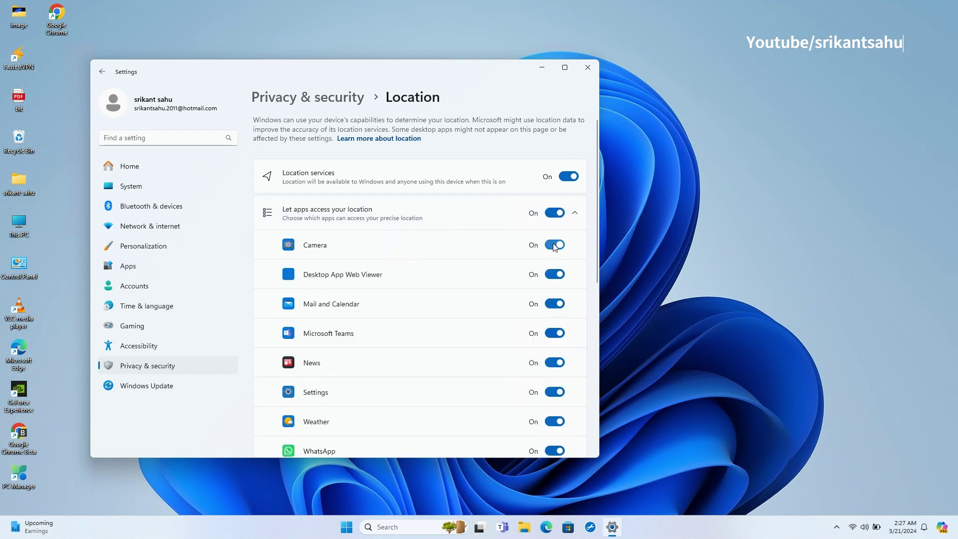
pyautogui.click(553, 273)
pyautogui.click(554, 304)
pyautogui.click(554, 245)
pyautogui.click(568, 177)
pyautogui.click(272, 100)
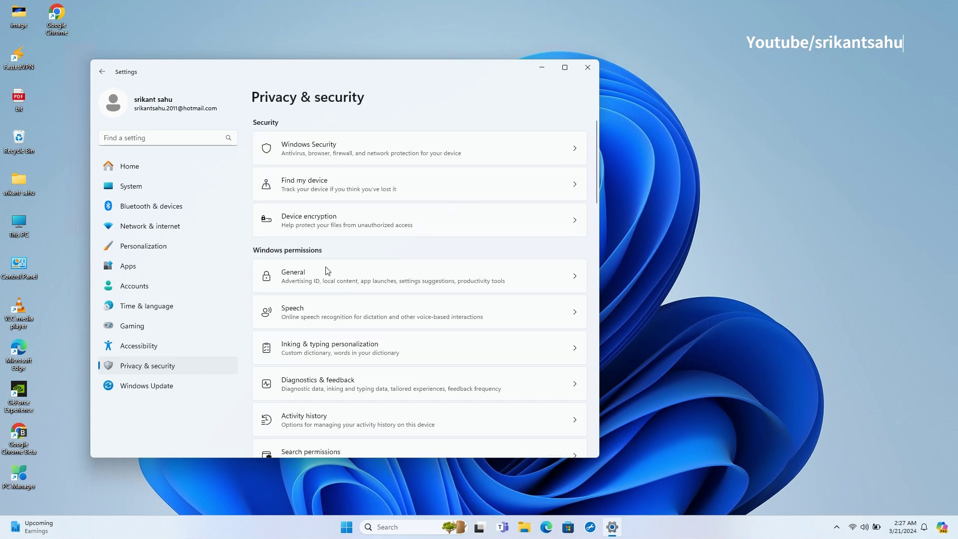
pyautogui.scroll(-7, 324, 275)
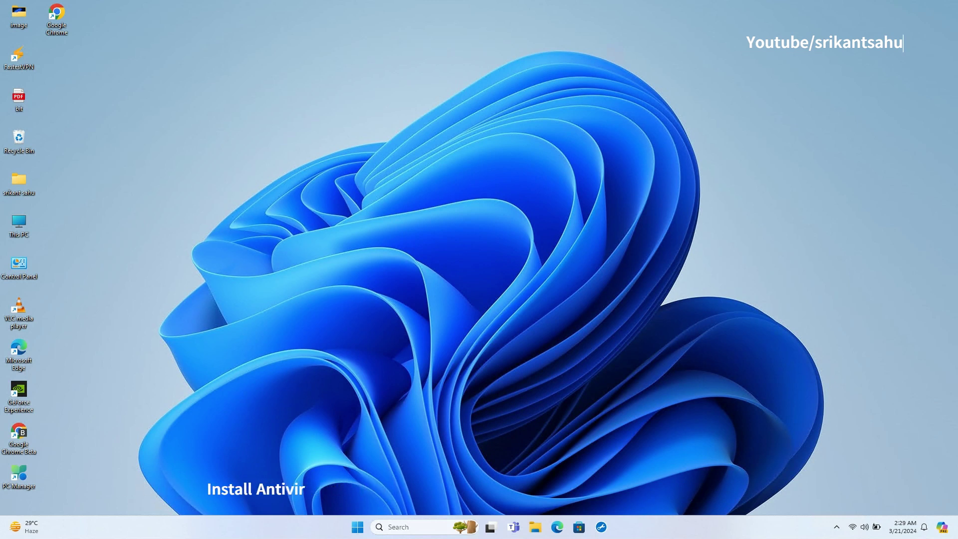
# Search Windows for Windows Security, open it and go to Virus & threat protection.
pyautogui.click(407, 532)
pyautogui.write('wind')
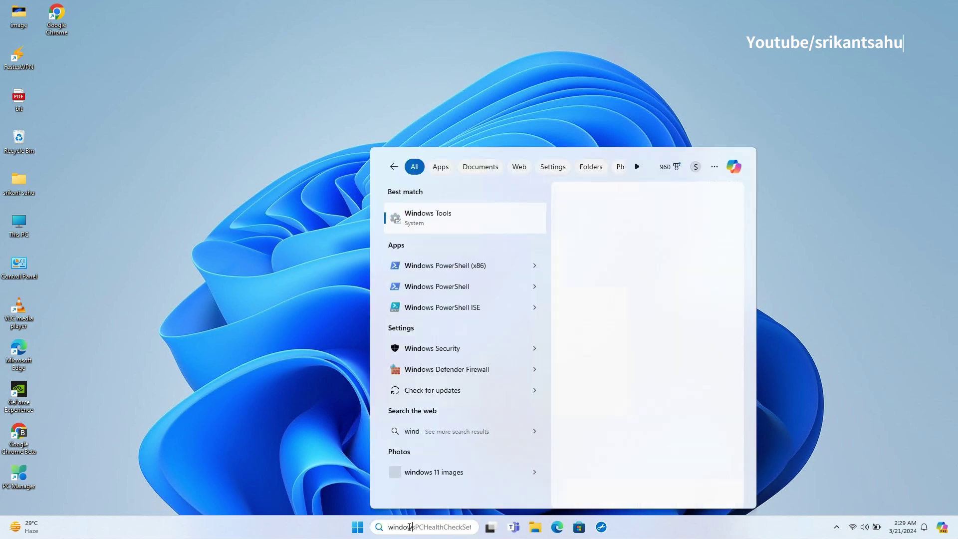
pyautogui.write('ows sec')
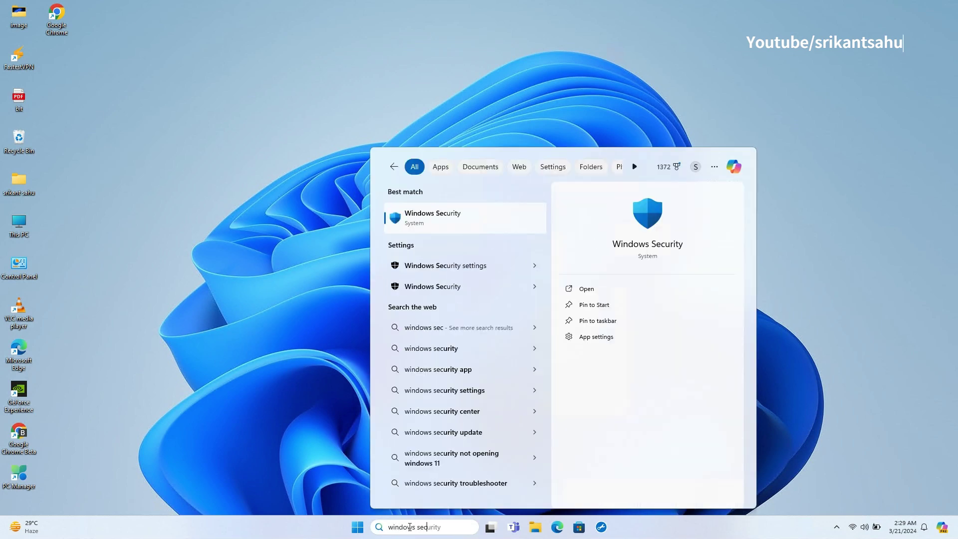
pyautogui.click(443, 218)
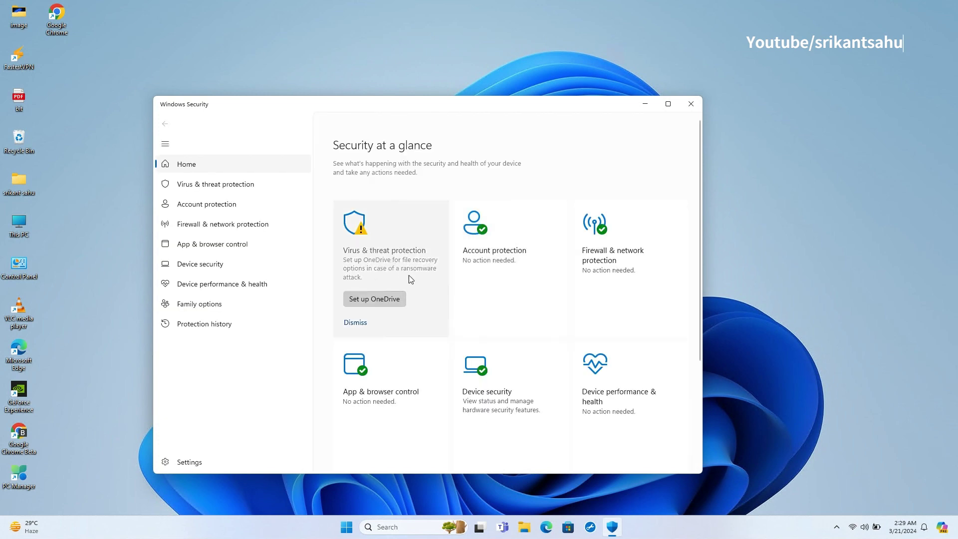
pyautogui.click(396, 274)
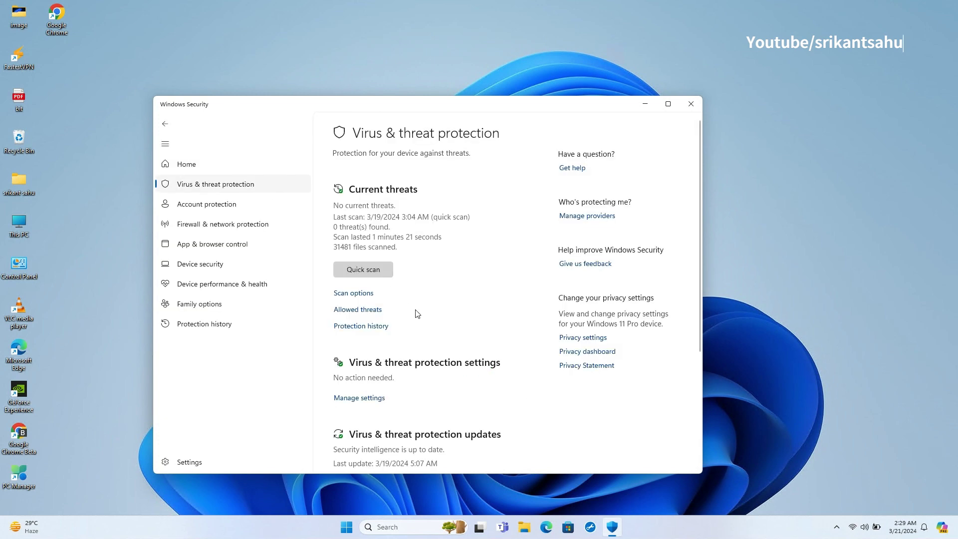
# Start a Full scan from the scan options and minimize the Windows Security window.
pyautogui.click(355, 293)
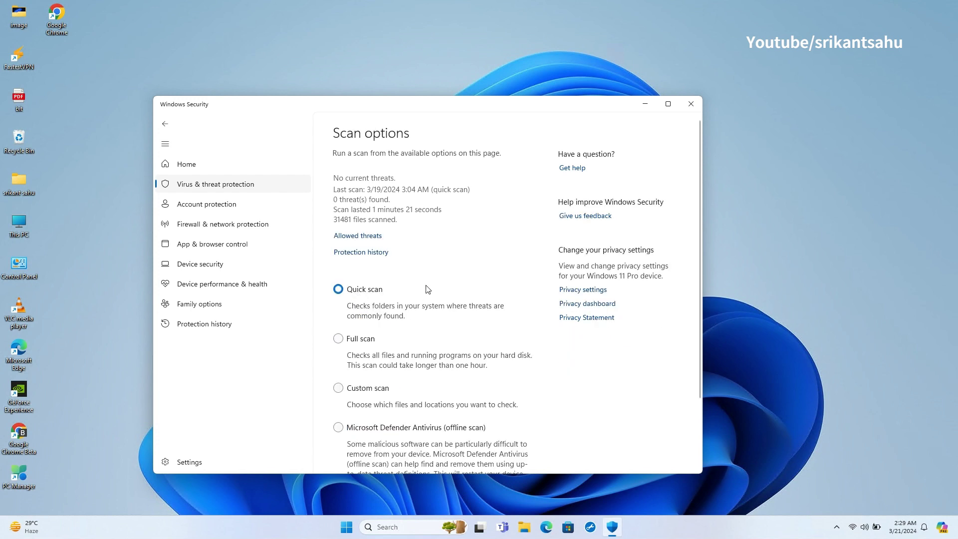
pyautogui.click(349, 340)
pyautogui.scroll(-3, 478, 346)
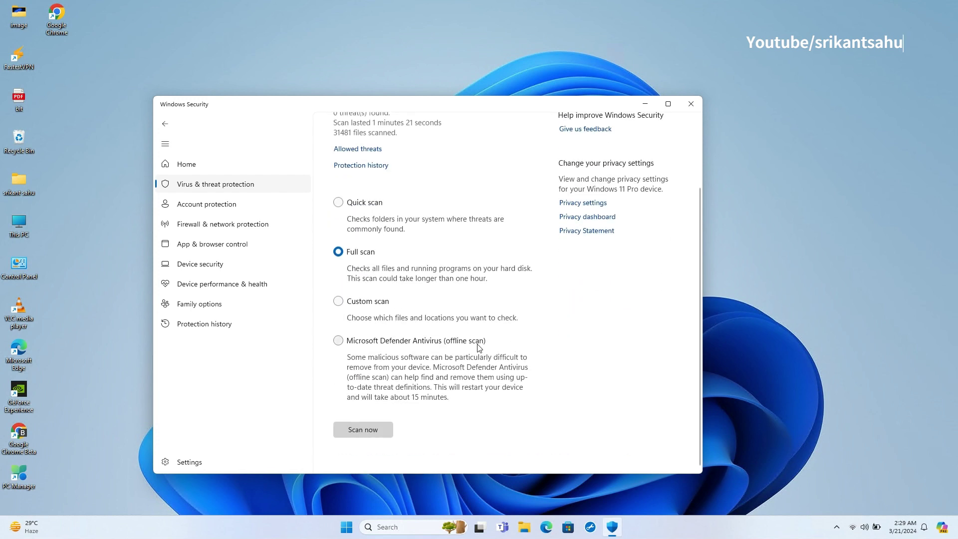
pyautogui.click(367, 429)
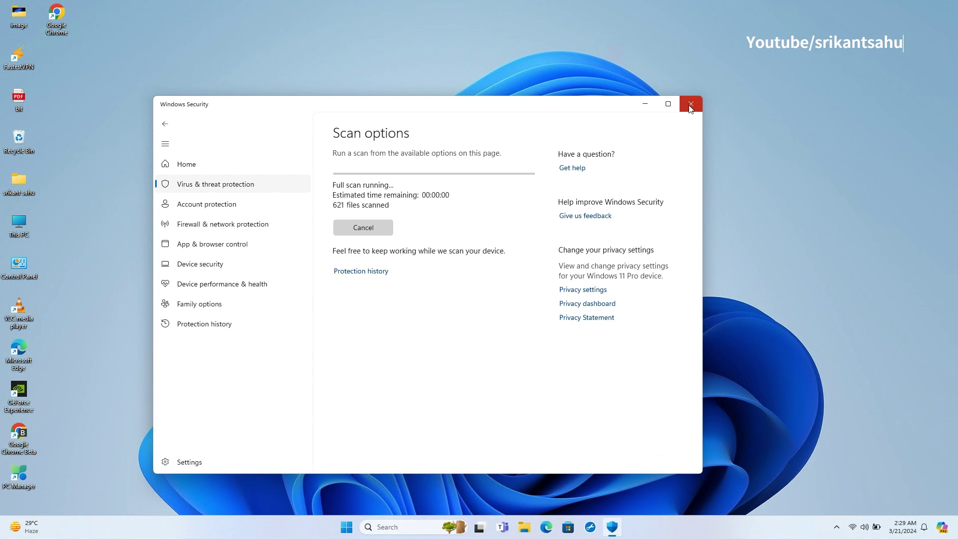
pyautogui.click(645, 104)
# Open Google Chrome and search the web for avira free antivirus.
pyautogui.click(403, 521)
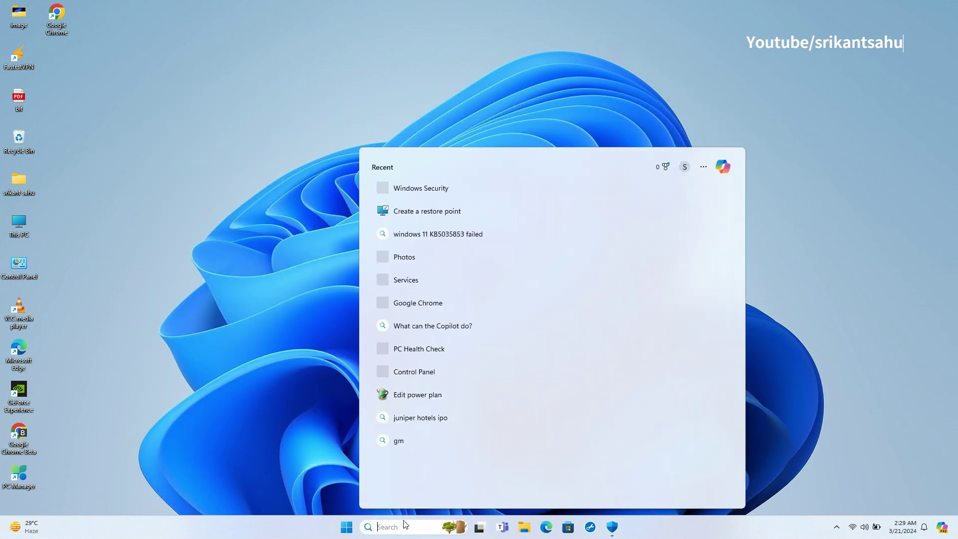
pyautogui.write('chrome')
pyautogui.click(429, 218)
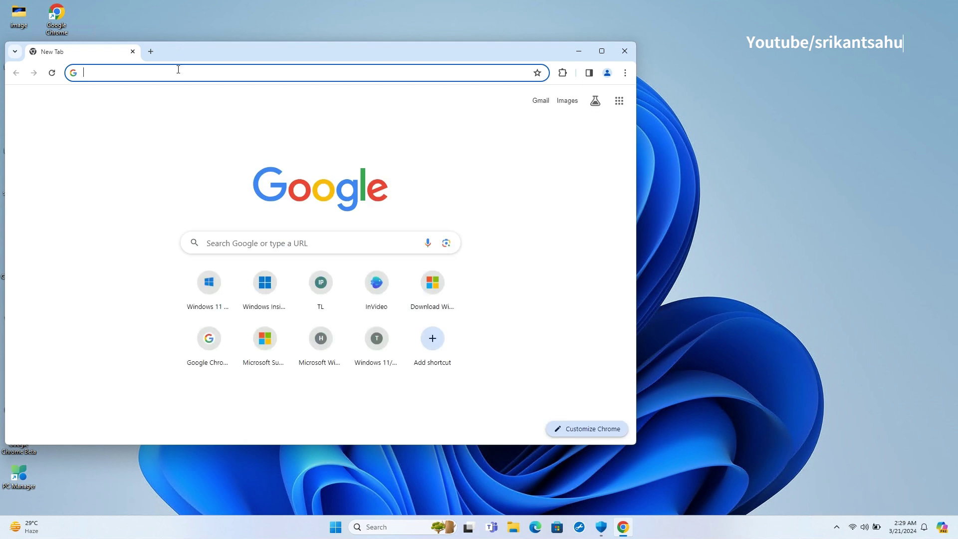
pyautogui.write('avira free')
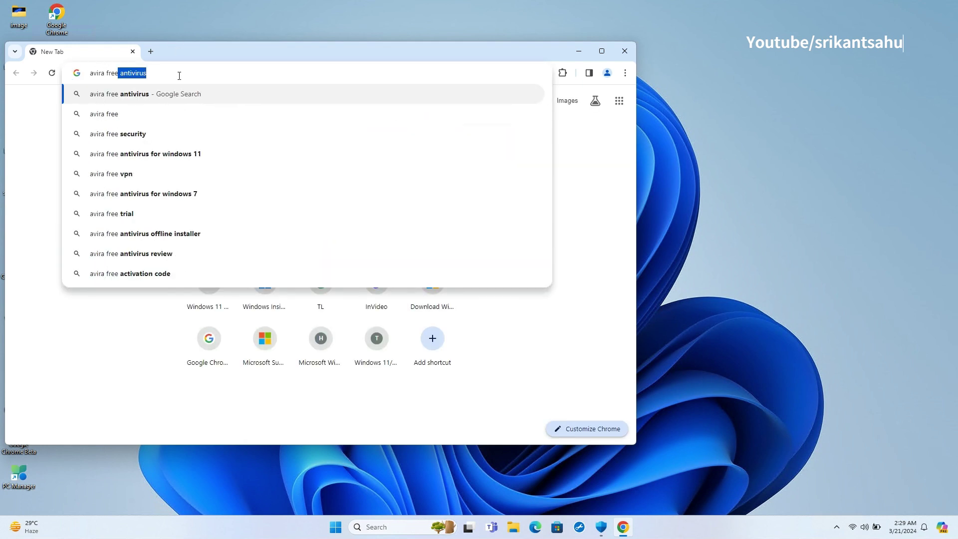
pyautogui.press('Return')
# Search the web for avast free antivirus and open Avast's free antivirus download page.
pyautogui.click(179, 75)
pyautogui.write('avast free')
pyautogui.press('Return')
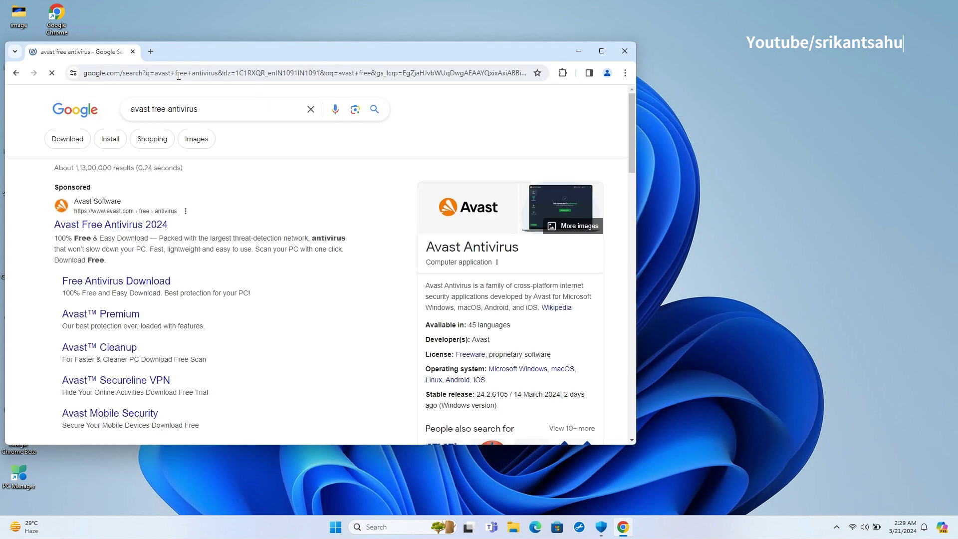
pyautogui.scroll(-5, 135, 227)
pyautogui.click(134, 227)
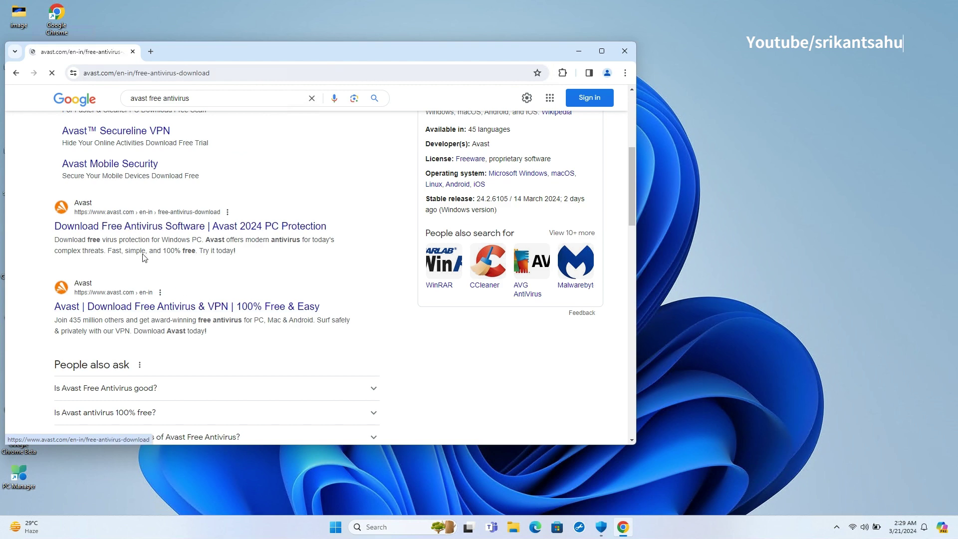
# Download the Avast Free Antivirus installer for Windows and run the downloaded setup file.
pyautogui.click(349, 403)
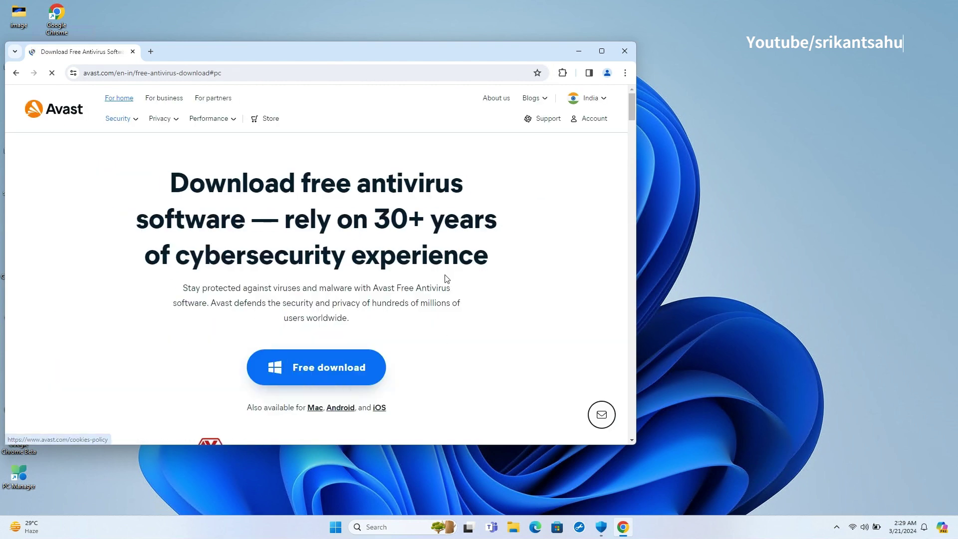
pyautogui.scroll(-1, 316, 319)
pyautogui.click(316, 317)
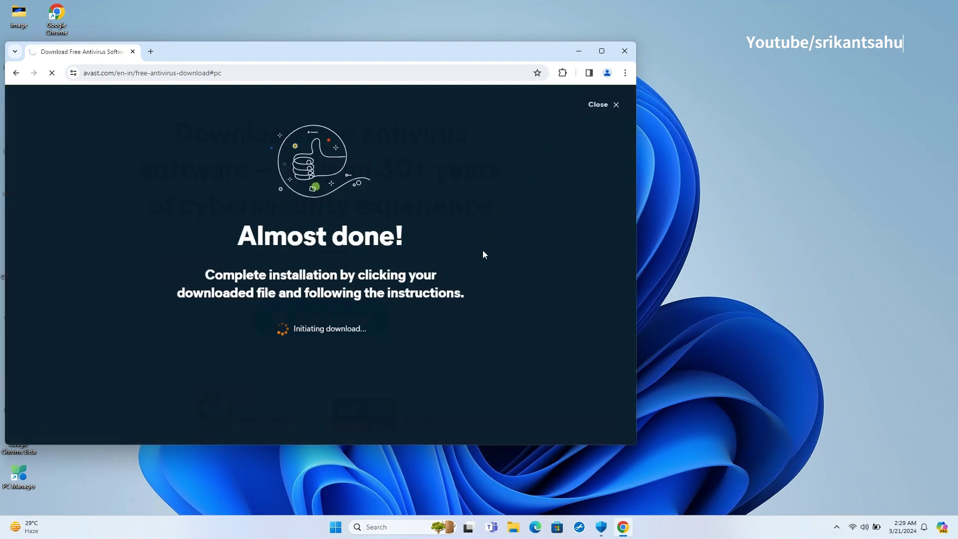
pyautogui.click(600, 108)
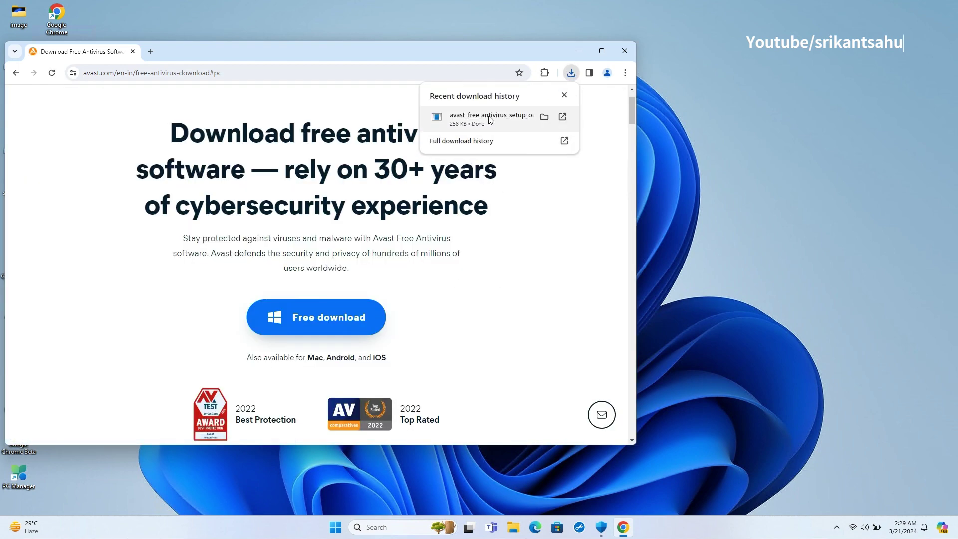
pyautogui.click(499, 120)
pyautogui.click(417, 349)
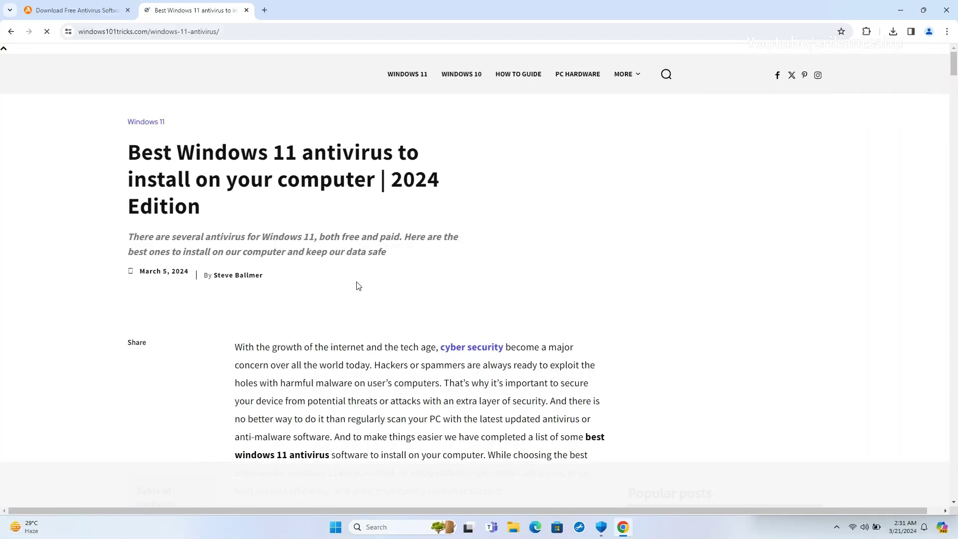
# Read through the Windows 11 antivirus article, examining its sections on Windows Security, Bitdefender, Norton, Kaspersky, Avast and McAfee.
pyautogui.scroll(-10, 308, 250)
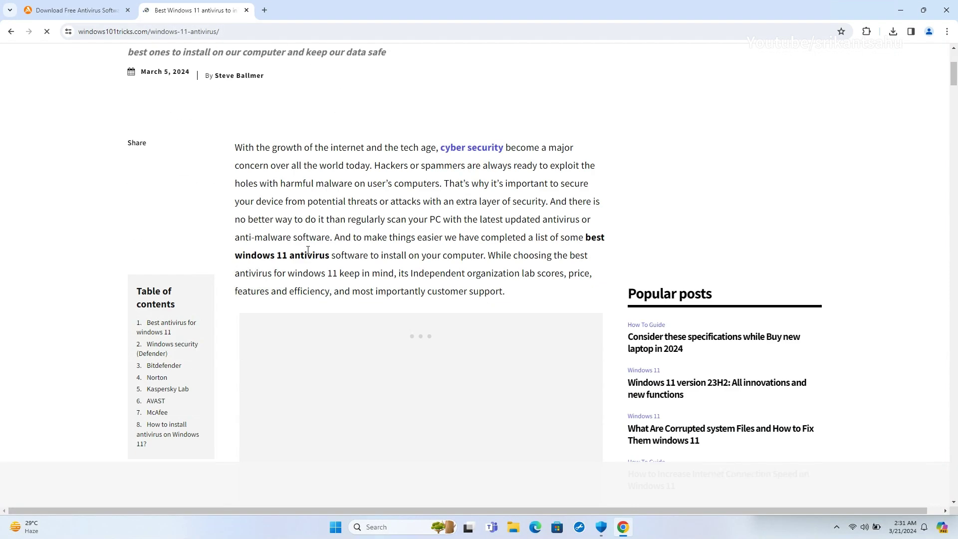
pyautogui.scroll(-8, 308, 250)
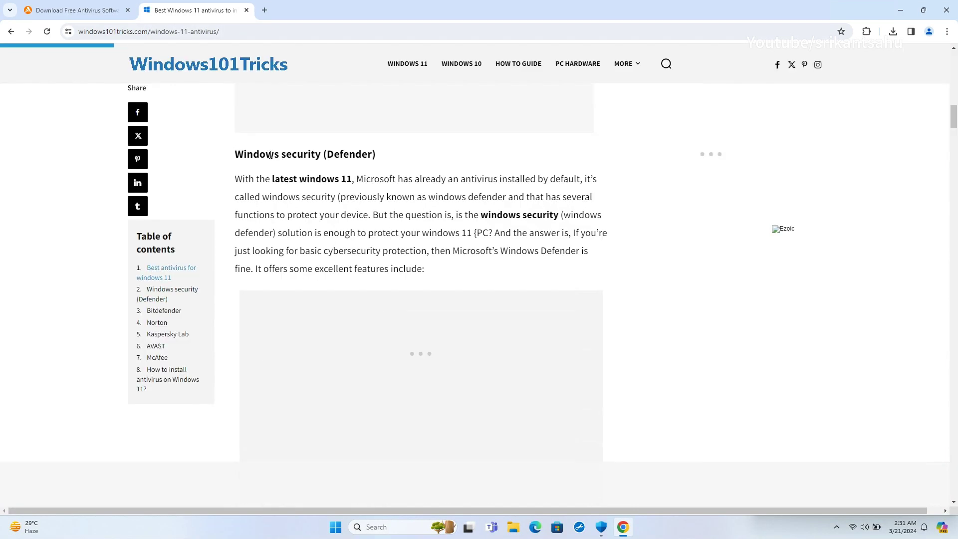
pyautogui.scroll(-7, 274, 249)
pyautogui.scroll(-15, 310, 139)
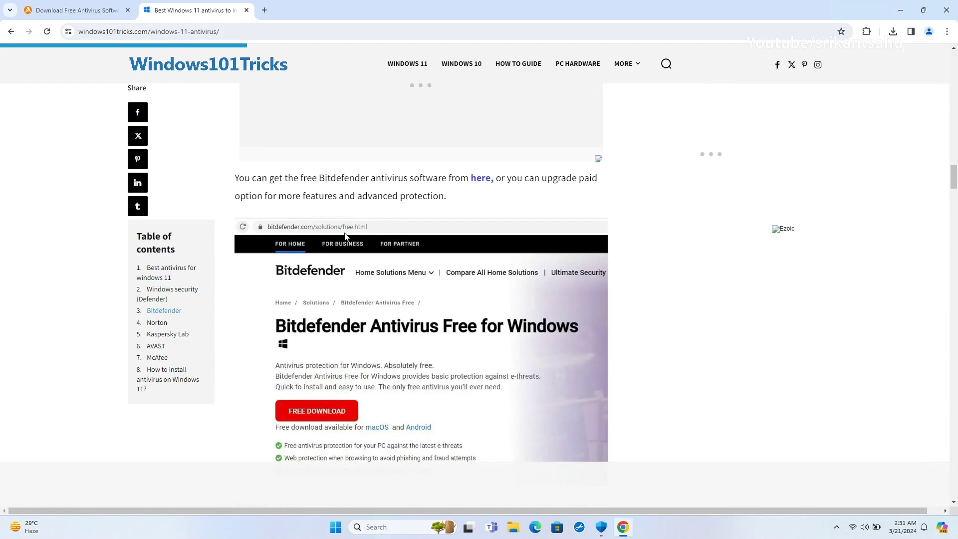
pyautogui.scroll(3, 248, 203)
pyautogui.doubleClick(248, 203)
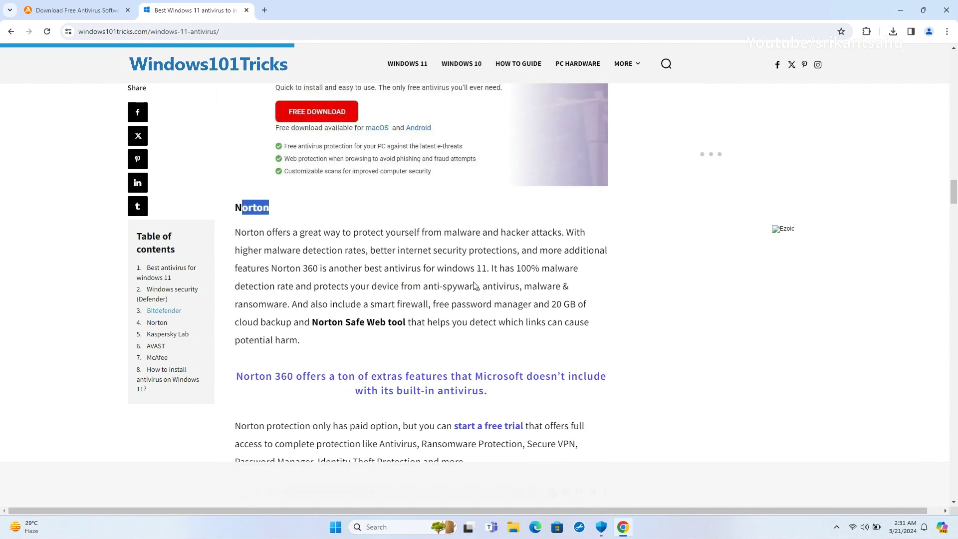
pyautogui.scroll(-11, 473, 238)
pyautogui.moveTo(252, 180); pyautogui.dragTo(306, 180)
pyautogui.scroll(-20, 447, 270)
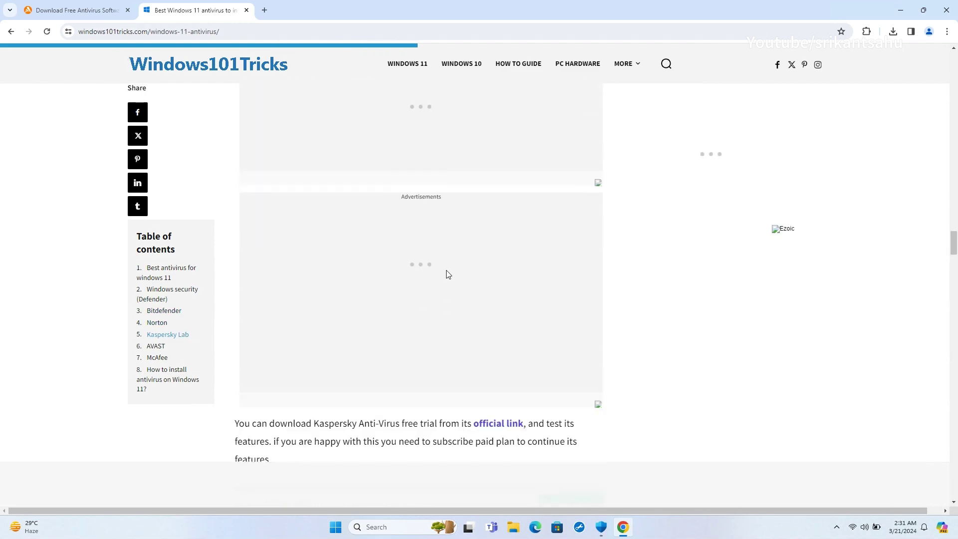
pyautogui.moveTo(235, 209); pyautogui.dragTo(344, 253)
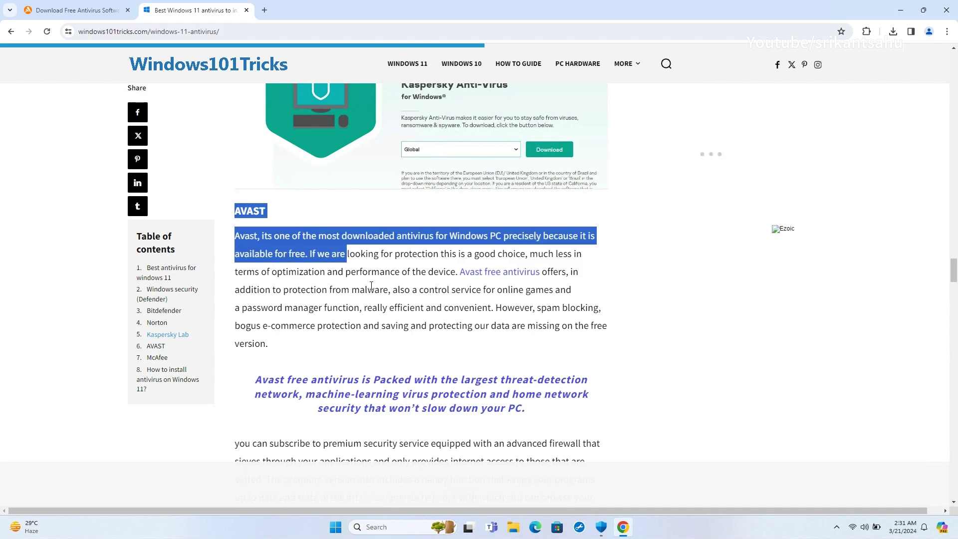
pyautogui.click(344, 253)
pyautogui.scroll(-15, 368, 292)
pyautogui.moveTo(238, 205); pyautogui.dragTo(300, 214)
pyautogui.scroll(-15, 348, 288)
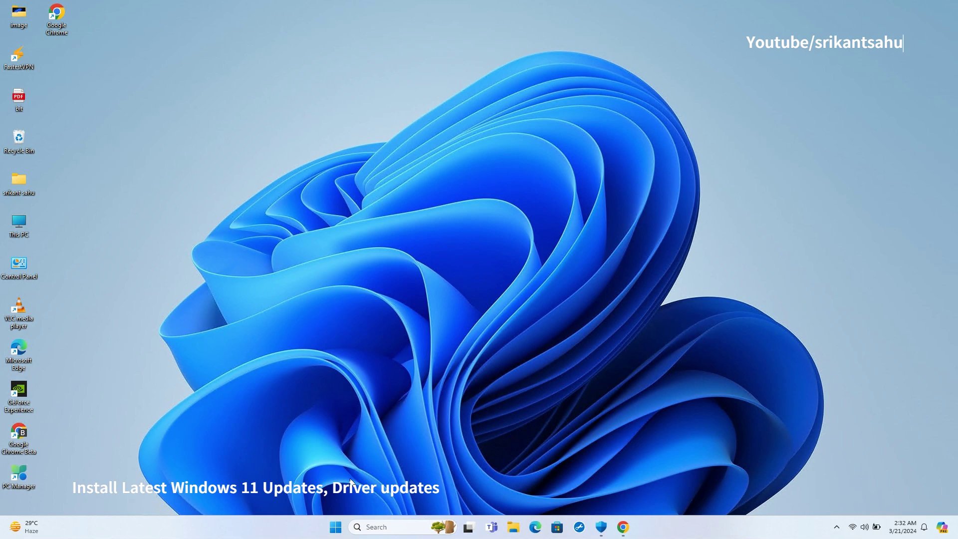
# Open the Windows Update settings and check for the latest Windows updates.
pyautogui.click(334, 527)
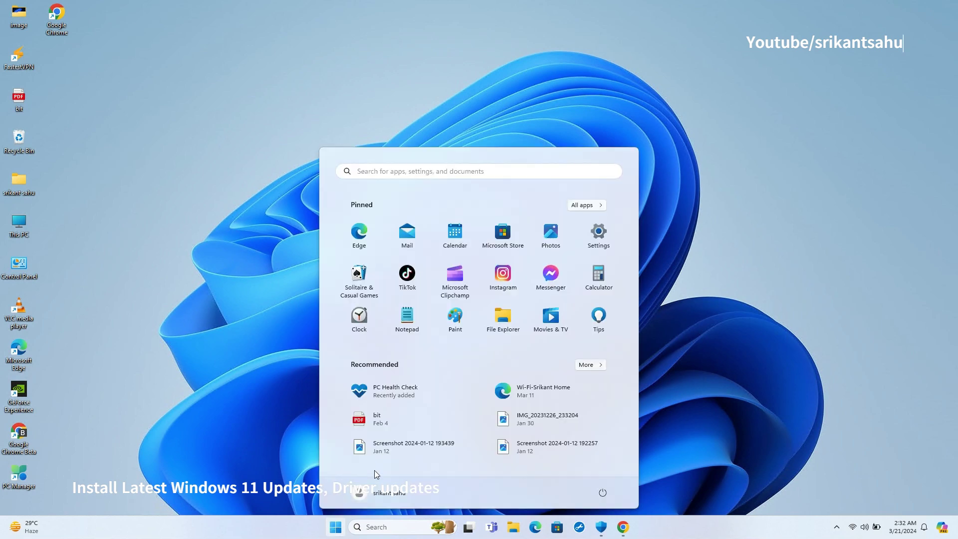
pyautogui.click(598, 245)
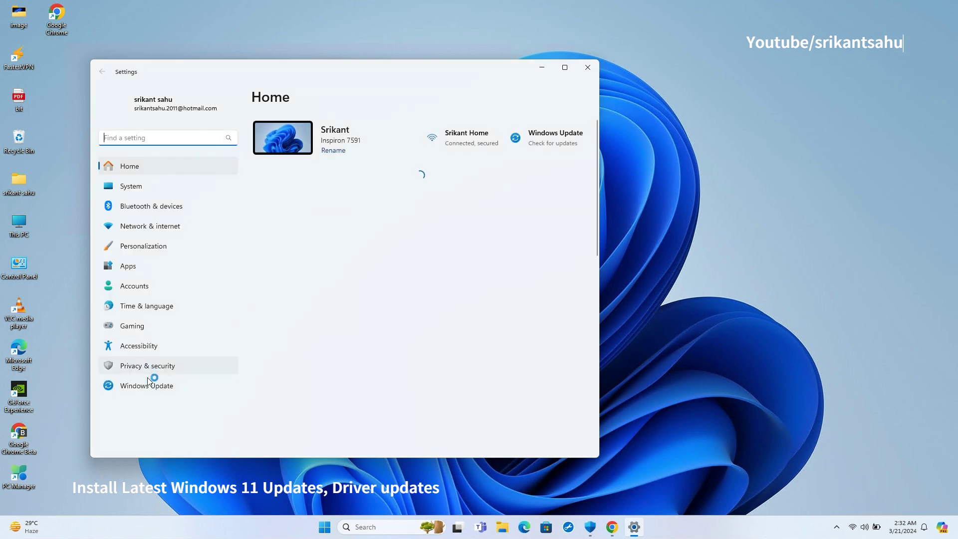
pyautogui.click(148, 387)
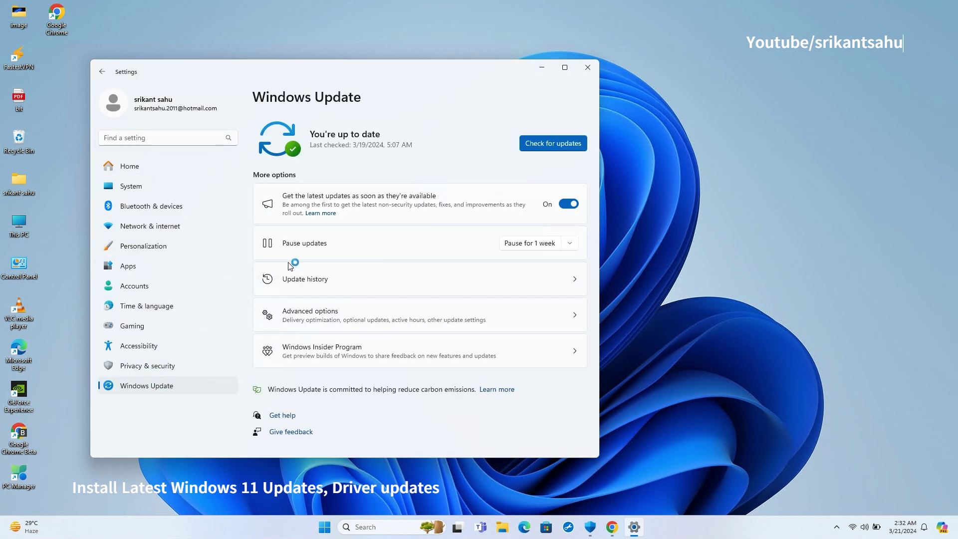
pyautogui.click(536, 139)
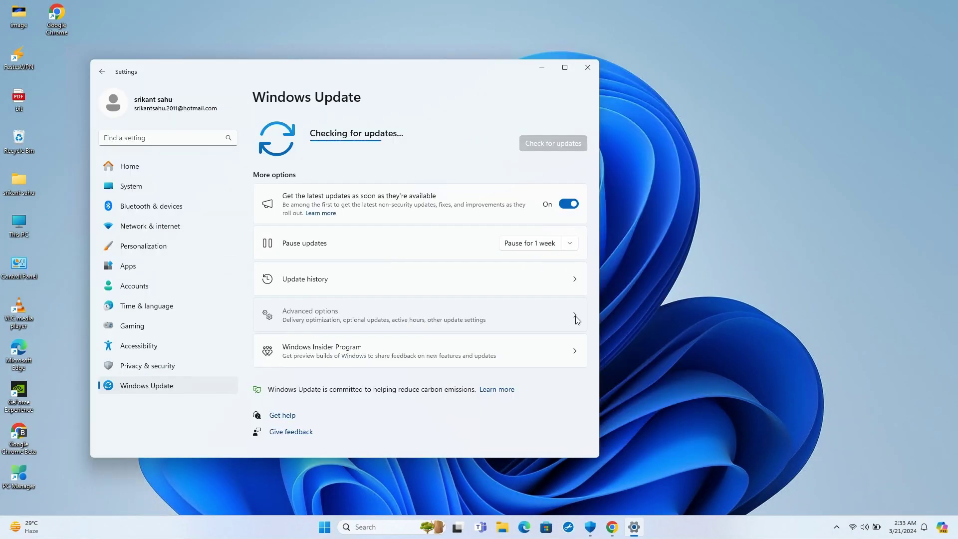
# Review the optional updates in the advanced options of Windows Update, then return to the advanced options.
pyautogui.click(573, 317)
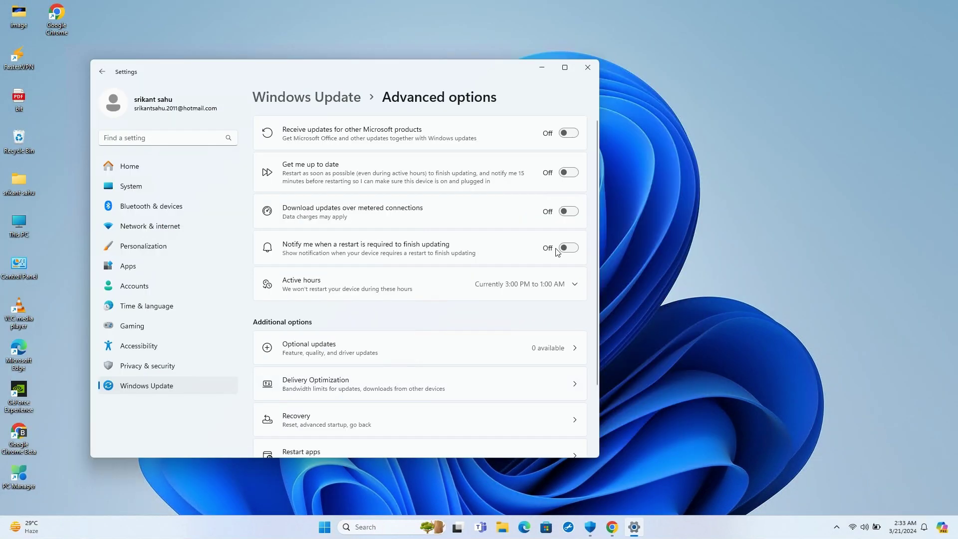
pyautogui.click(576, 351)
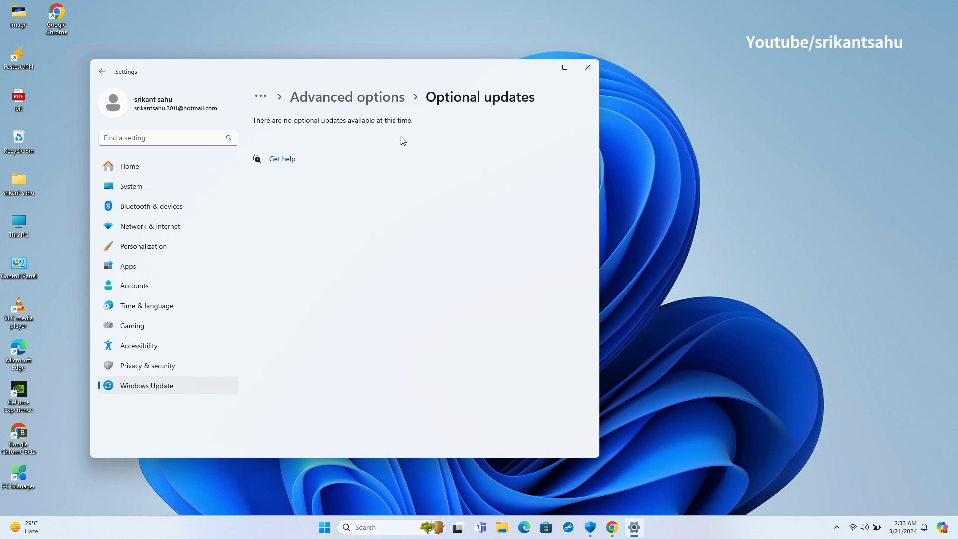
pyautogui.click(324, 96)
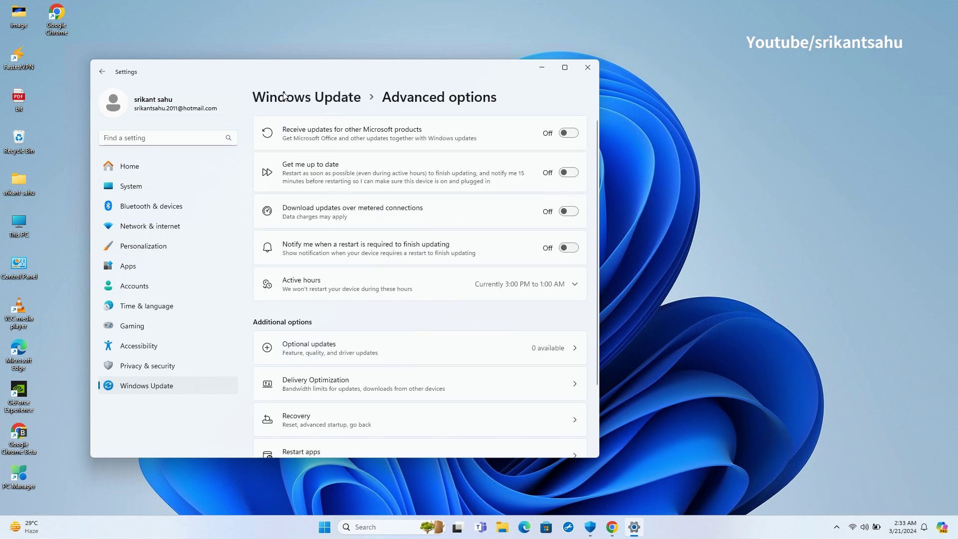
pyautogui.click(644, 140)
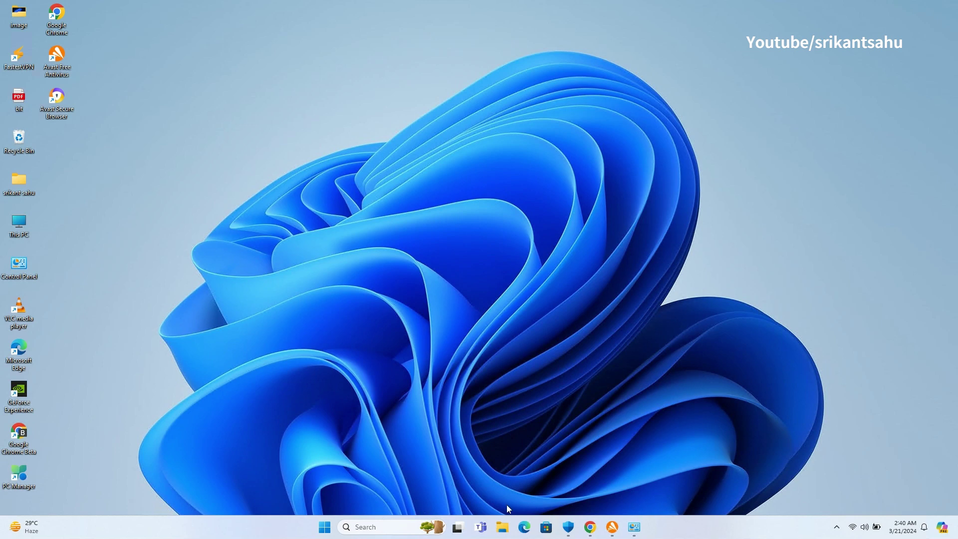
# Check for app updates in the Microsoft Store library and update all listed apps.
pyautogui.click(546, 528)
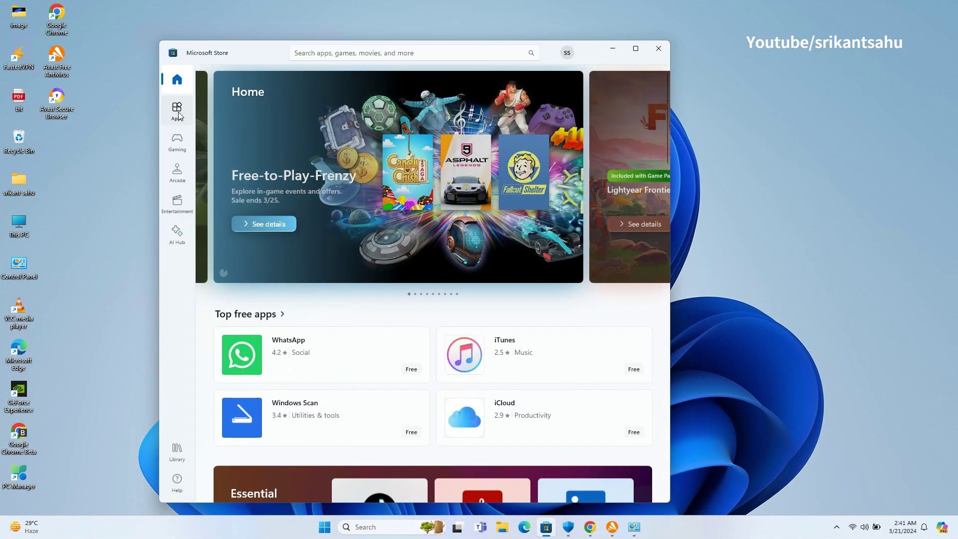
pyautogui.click(176, 450)
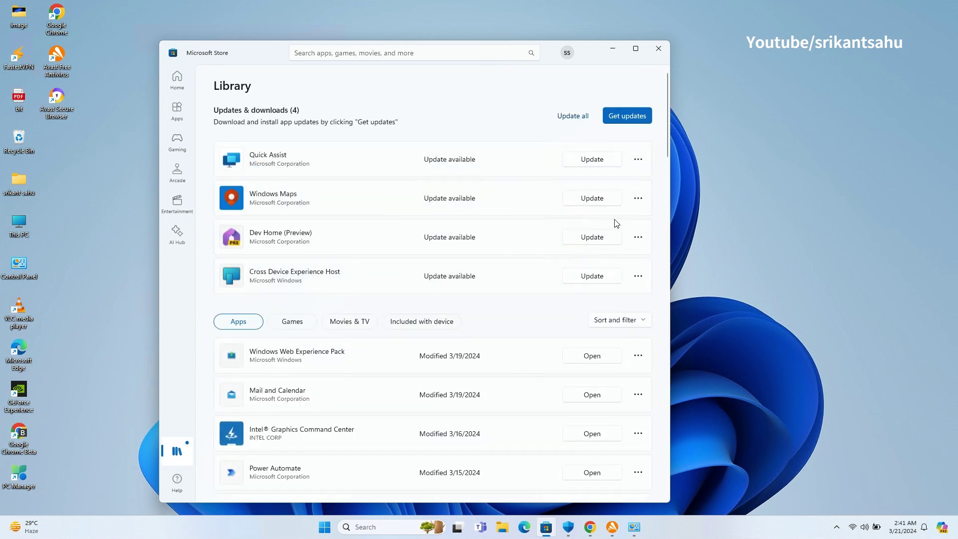
pyautogui.click(605, 119)
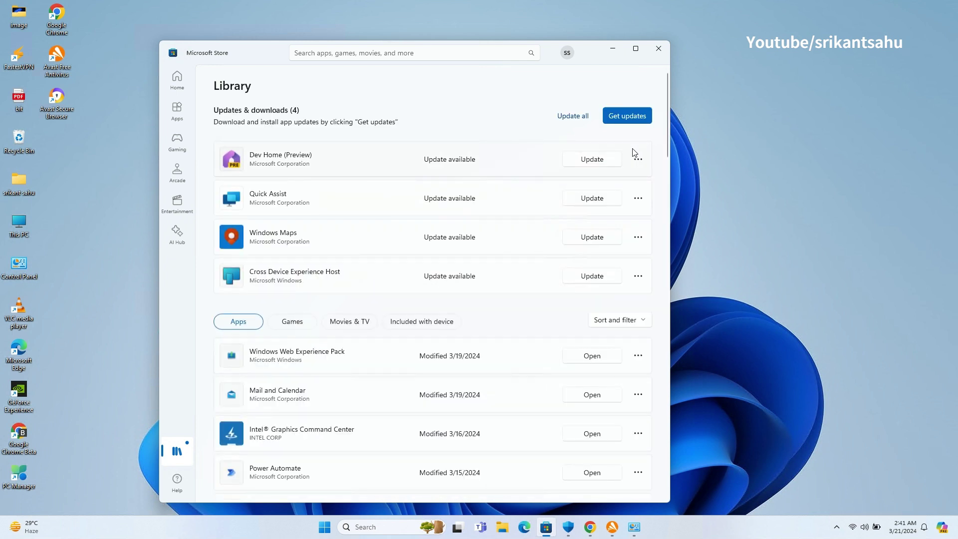
pyautogui.click(561, 116)
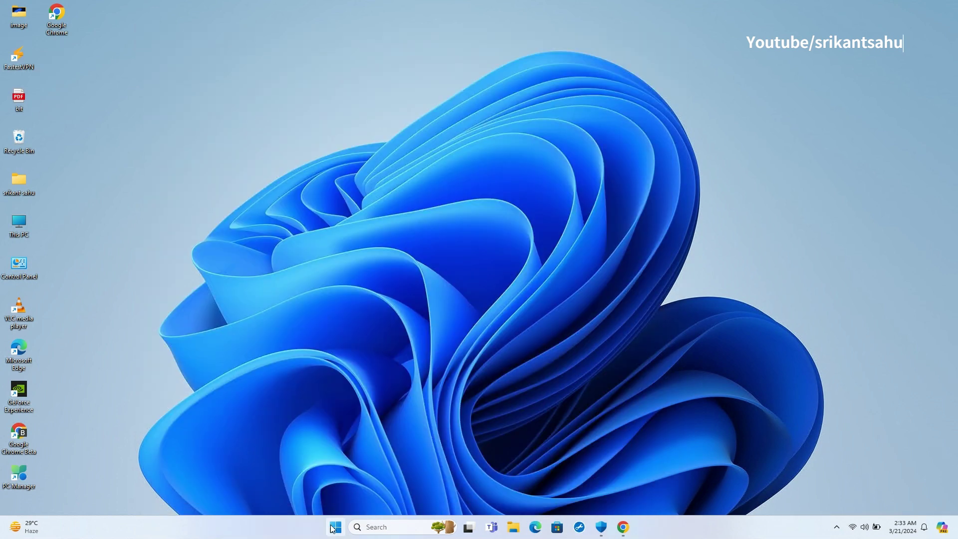
# In Device Manager, run an automatic driver update for the NVIDIA GeForce GTX 1050 display adapter and dismiss the wizard.
pyautogui.rightClick(335, 527)
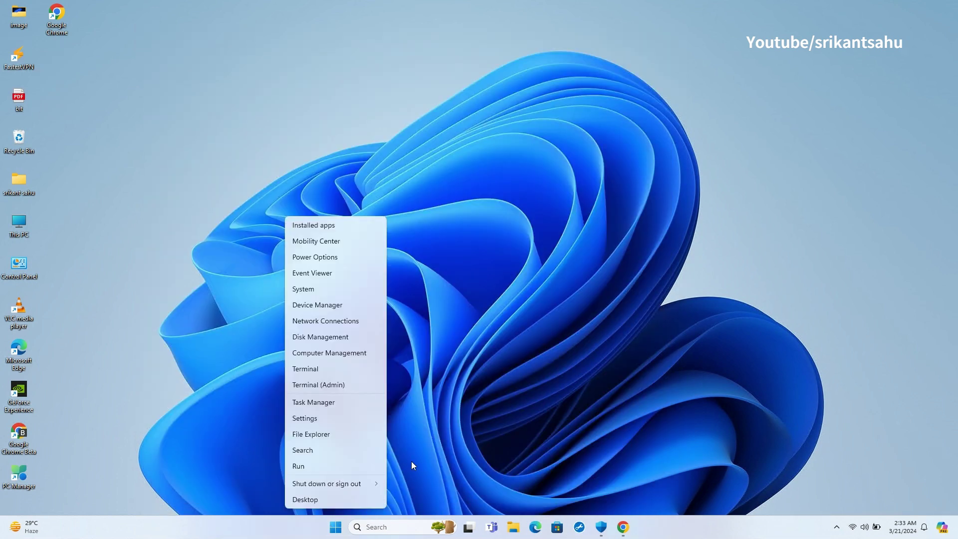
pyautogui.click(323, 305)
pyautogui.moveTo(158, 25); pyautogui.dragTo(277, 44)
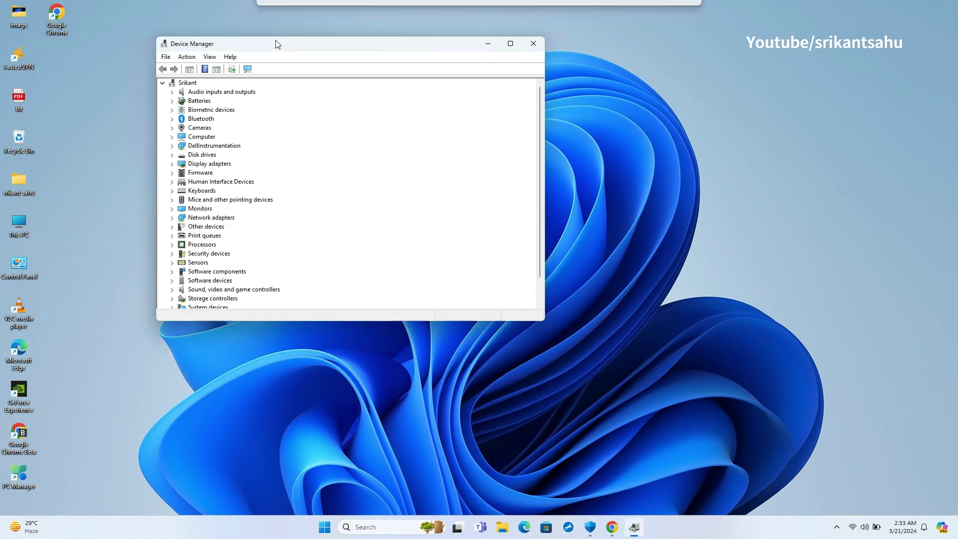
pyautogui.click(172, 164)
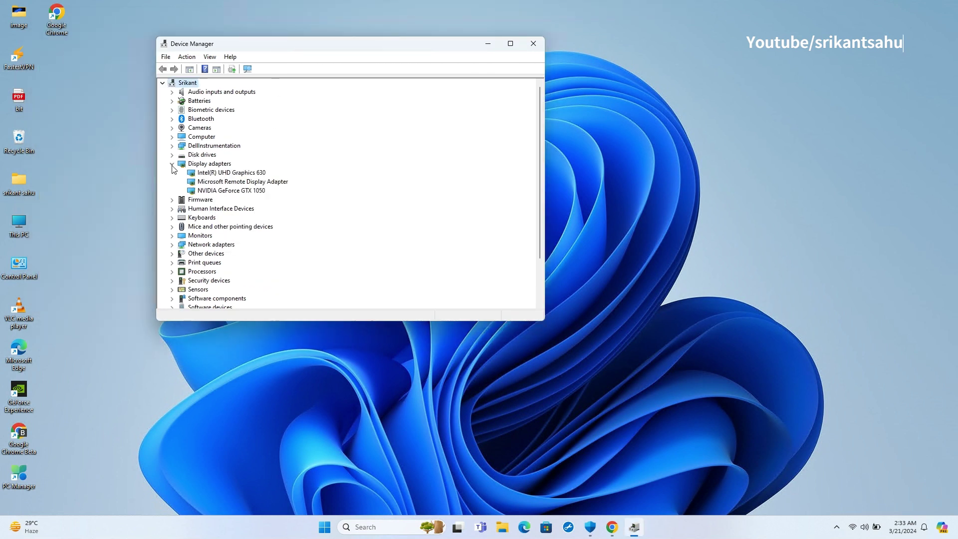
pyautogui.click(226, 174)
pyautogui.click(227, 195)
pyautogui.rightClick(227, 195)
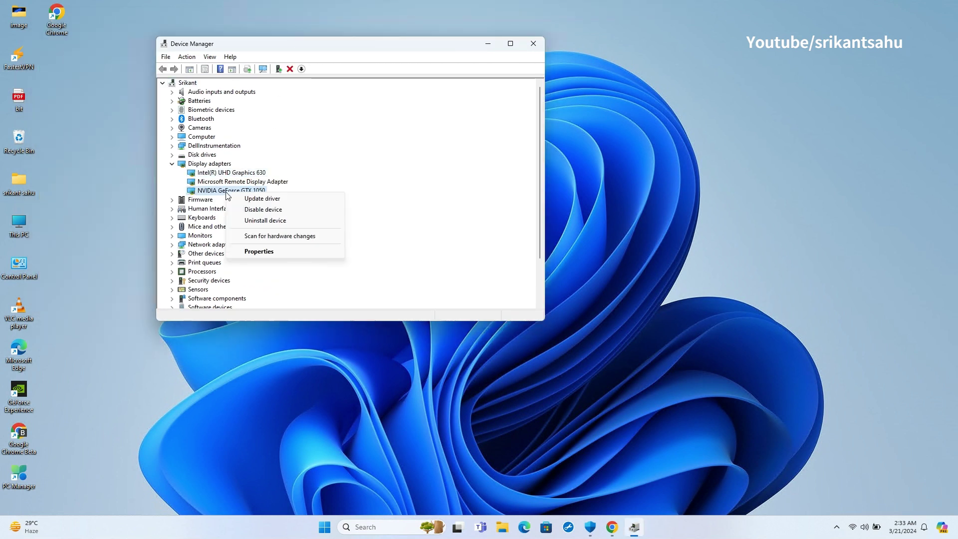
pyautogui.click(257, 200)
pyautogui.click(270, 165)
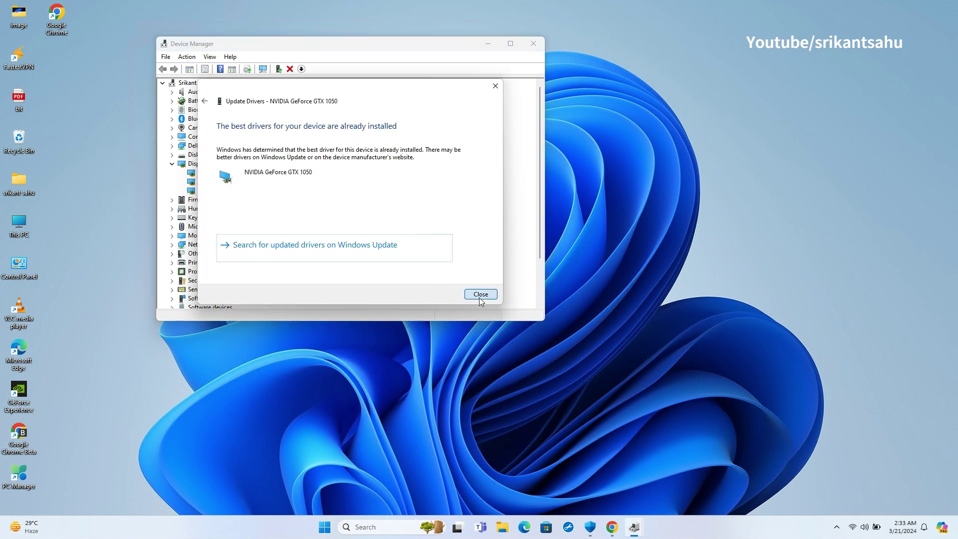
pyautogui.click(481, 294)
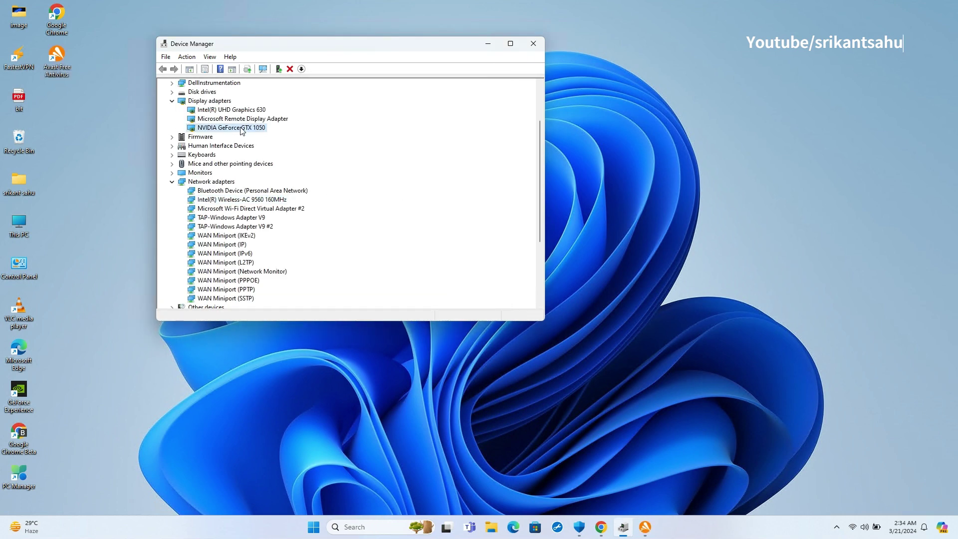
# Inspect the driver properties of the NVIDIA GeForce GTX 1050, then close the properties and Device Manager.
pyautogui.rightClick(241, 128)
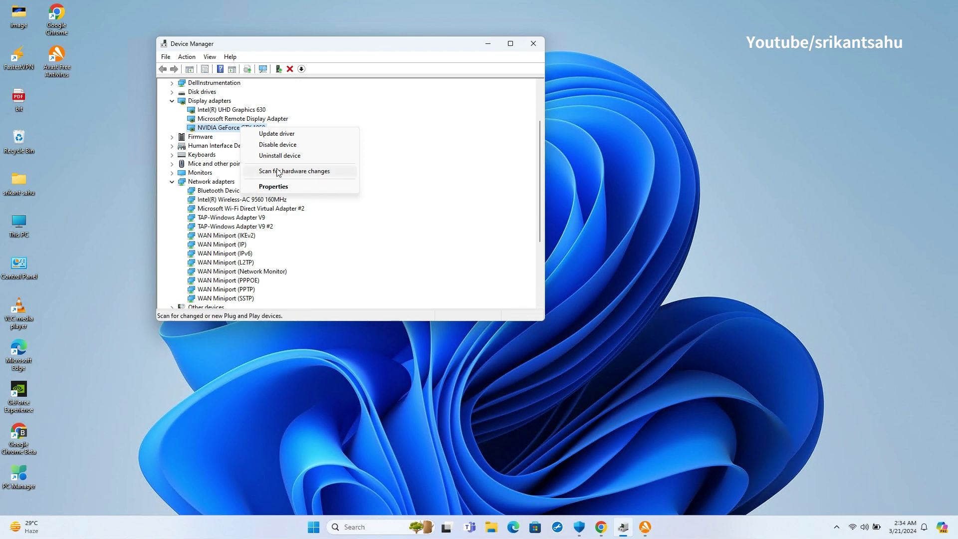
pyautogui.click(274, 186)
pyautogui.click(290, 91)
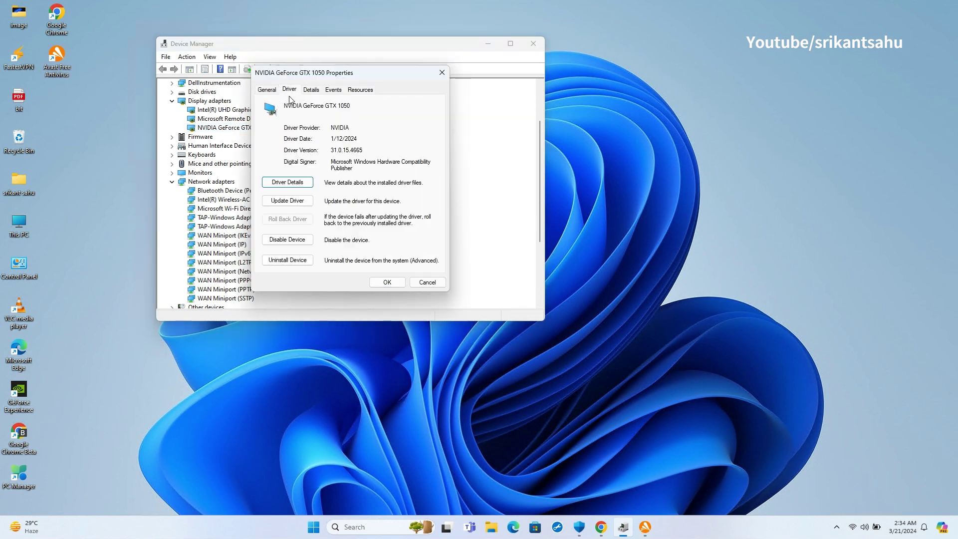
pyautogui.click(441, 72)
pyautogui.click(533, 43)
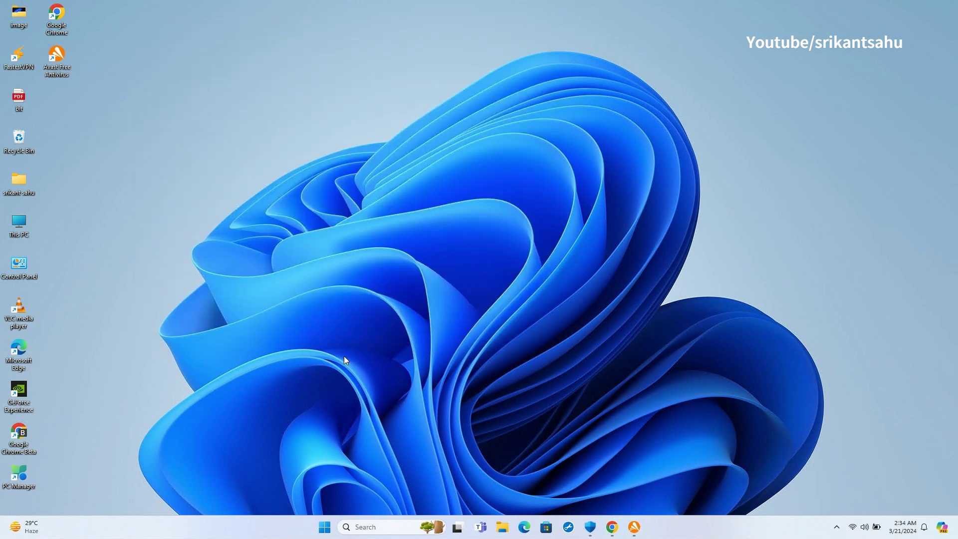
# Switch to Google Chrome and search the web for driver updater free in a new tab.
pyautogui.click(612, 527)
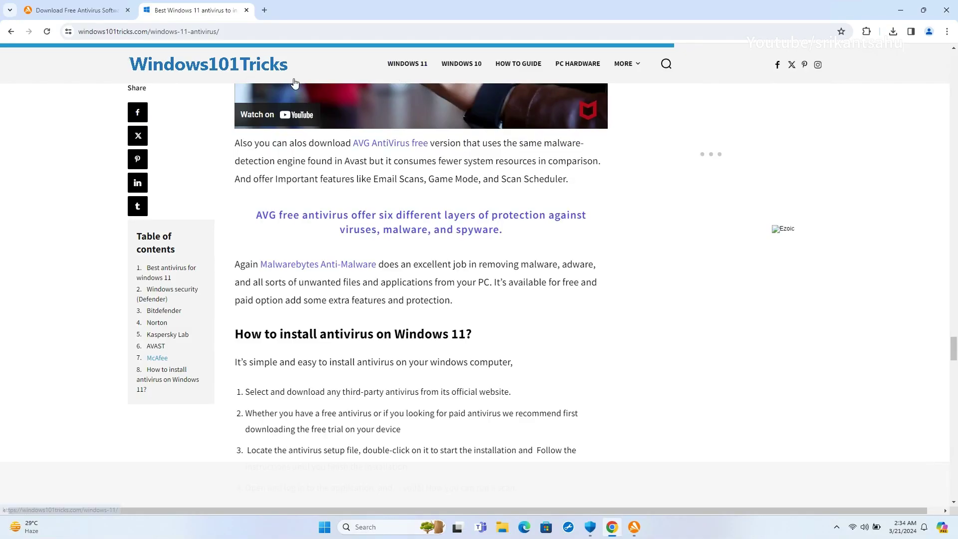
pyautogui.click(264, 11)
pyautogui.write('driver updater')
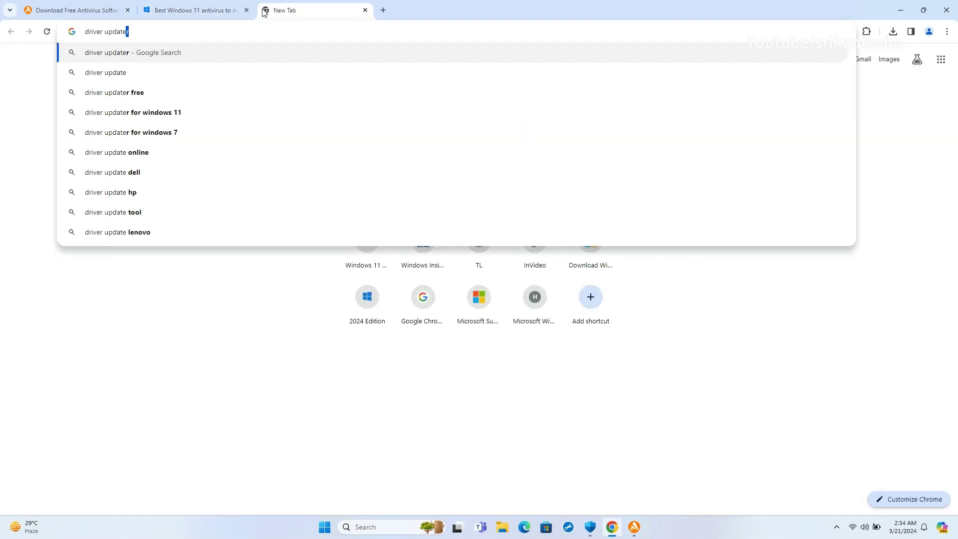
pyautogui.press('Down')
pyautogui.press('Down')
pyautogui.press('Return')
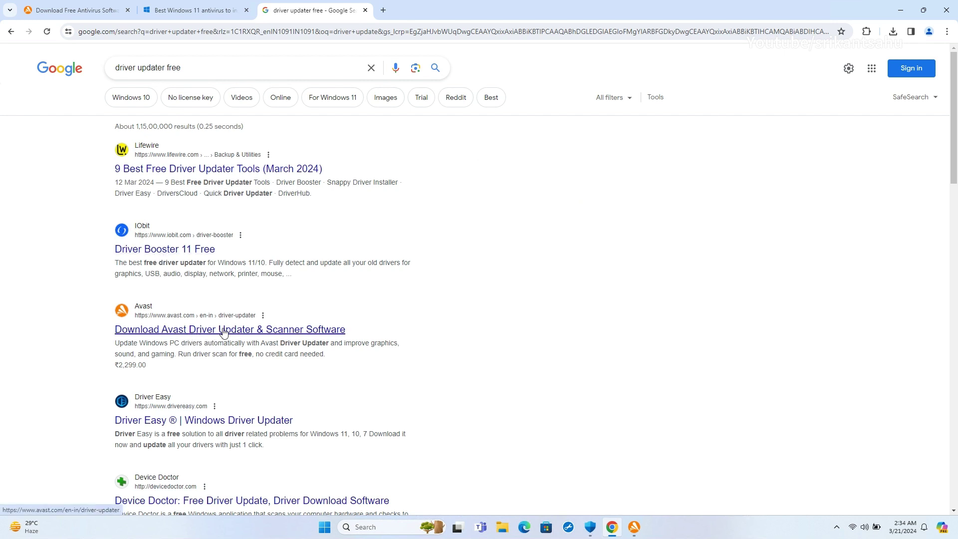
pyautogui.scroll(-1, 288, 306)
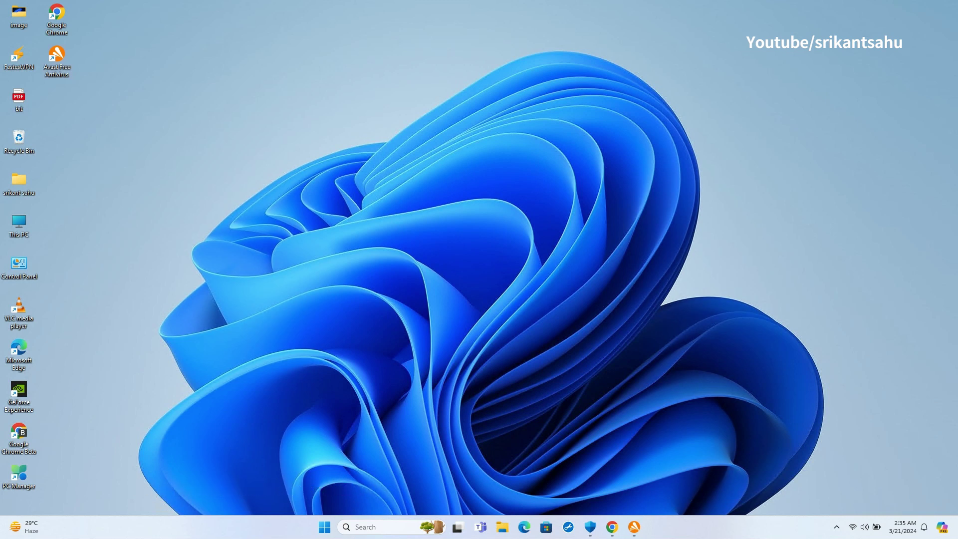
# Open the installed apps list in Windows Settings and look through it for unneeded apps.
pyautogui.click(325, 527)
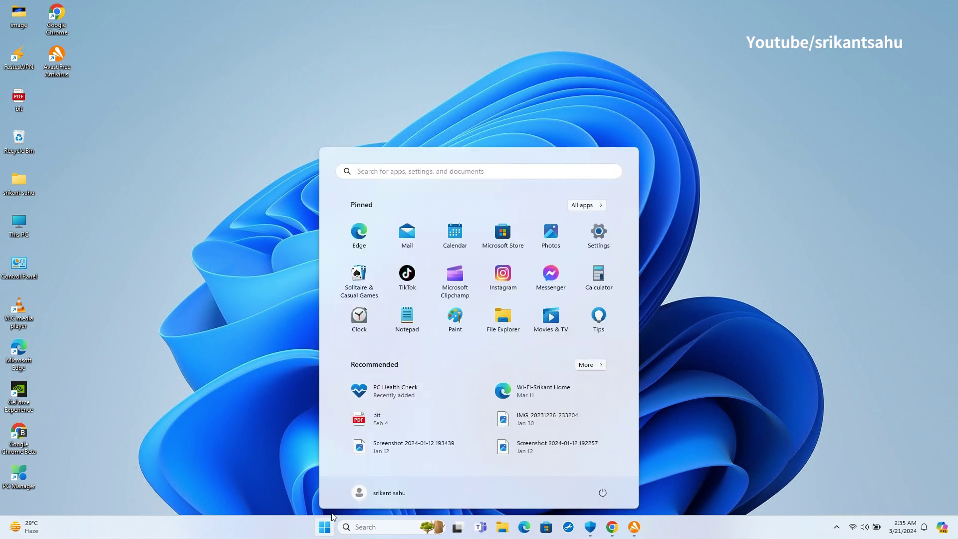
pyautogui.click(296, 464)
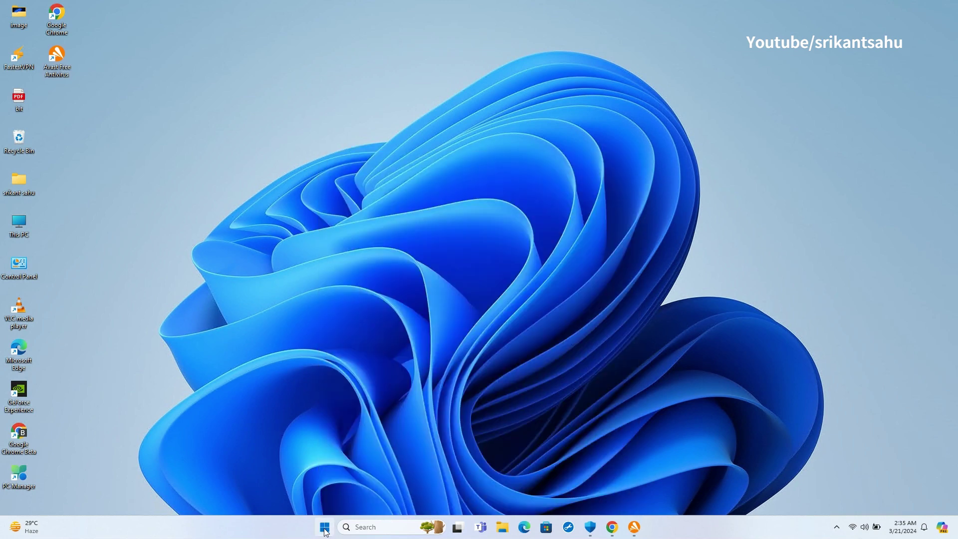
pyautogui.click(324, 527)
pyautogui.click(589, 239)
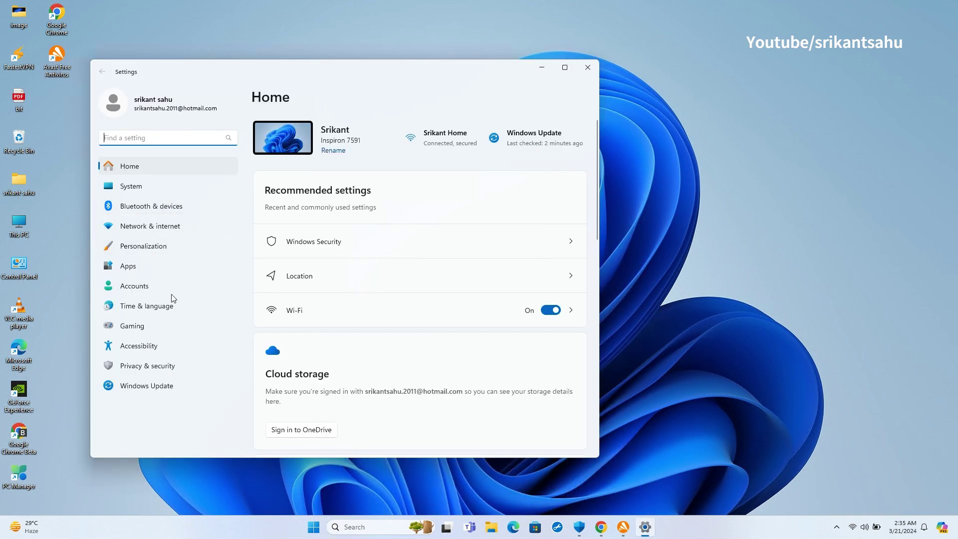
pyautogui.click(130, 268)
pyautogui.click(331, 135)
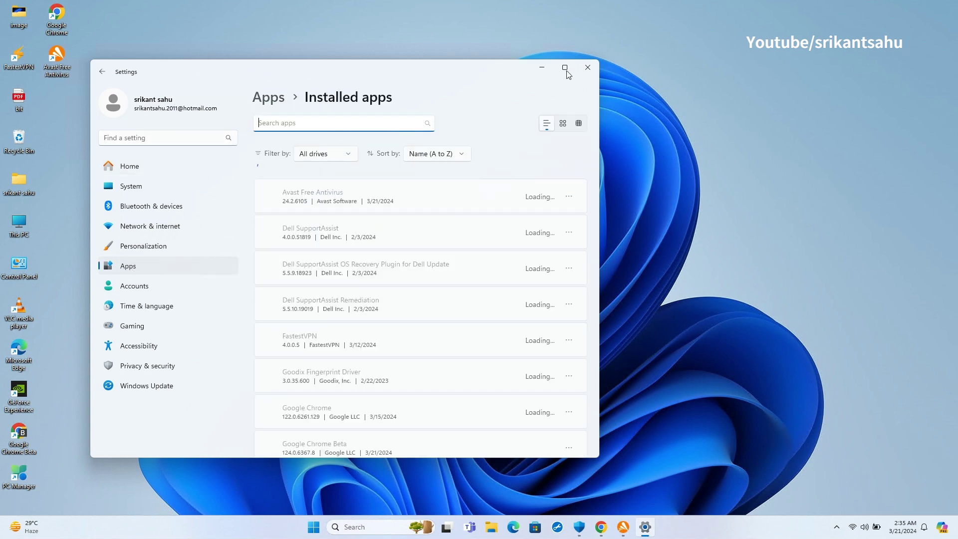
pyautogui.click(569, 307)
pyautogui.scroll(-15, 397, 343)
pyautogui.scroll(1, 397, 344)
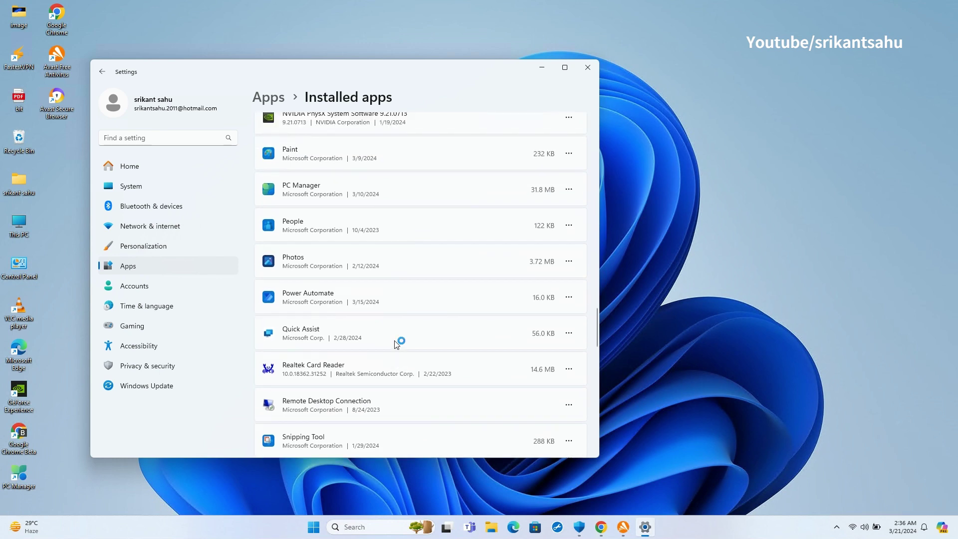
# Check the available management options for PC Manager and SupportAssist, dismissing each without removing the app.
pyautogui.click(569, 189)
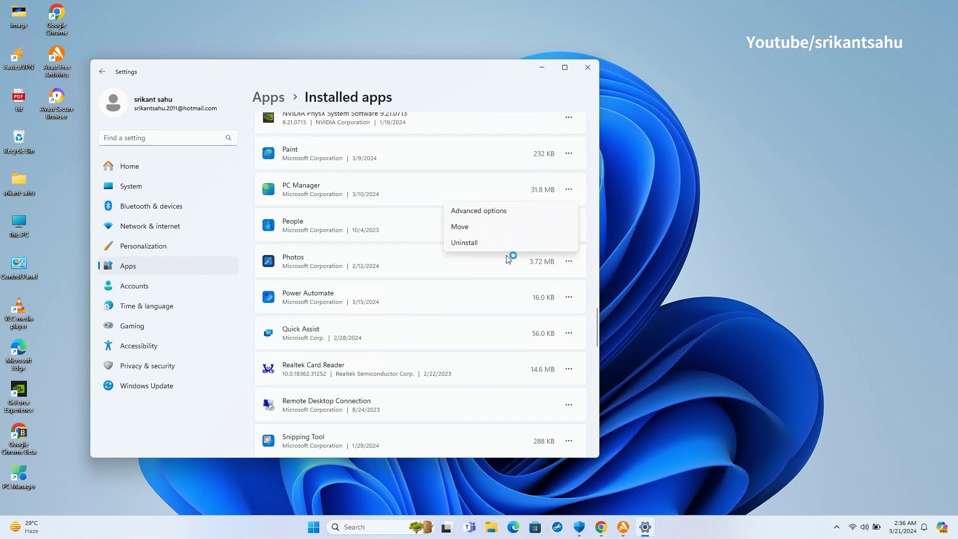
pyautogui.click(689, 277)
pyautogui.scroll(-7, 395, 323)
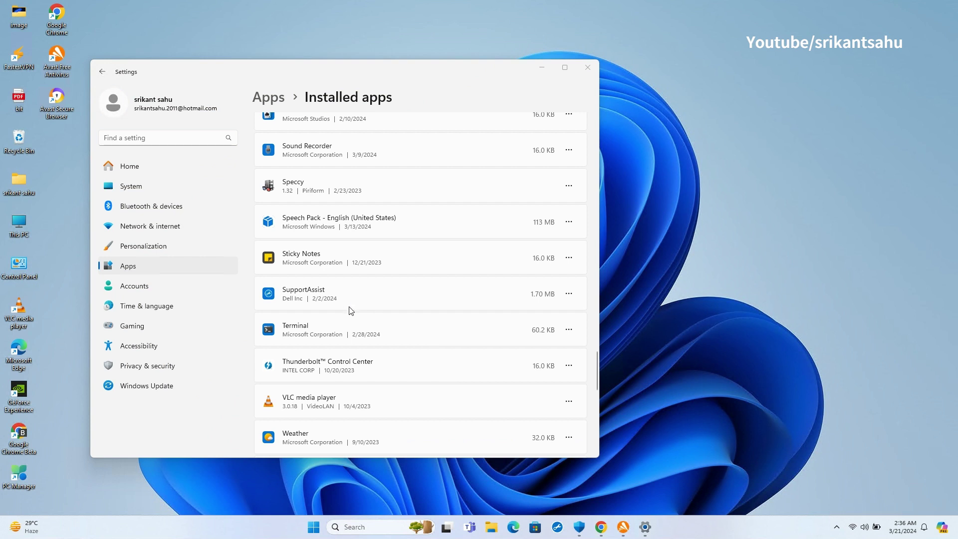
pyautogui.click(568, 294)
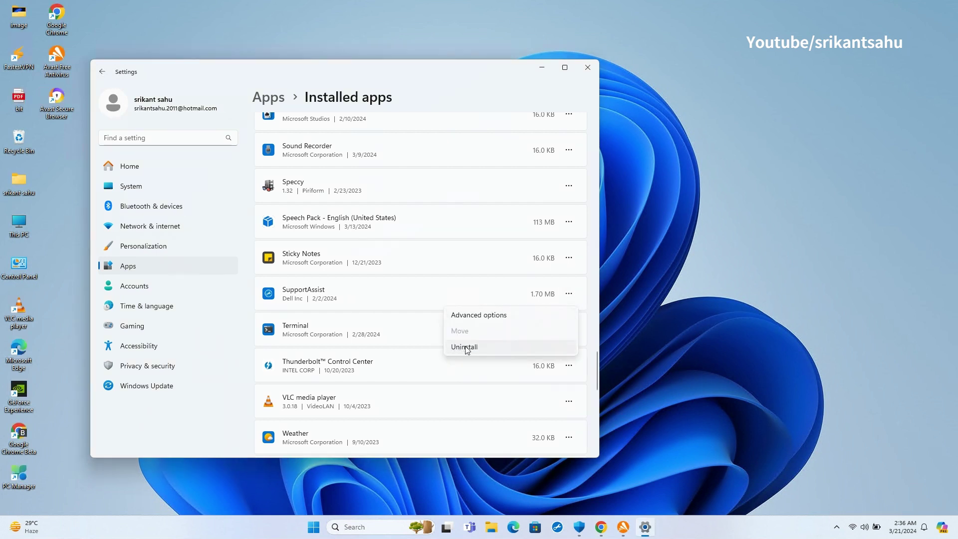
pyautogui.click(723, 355)
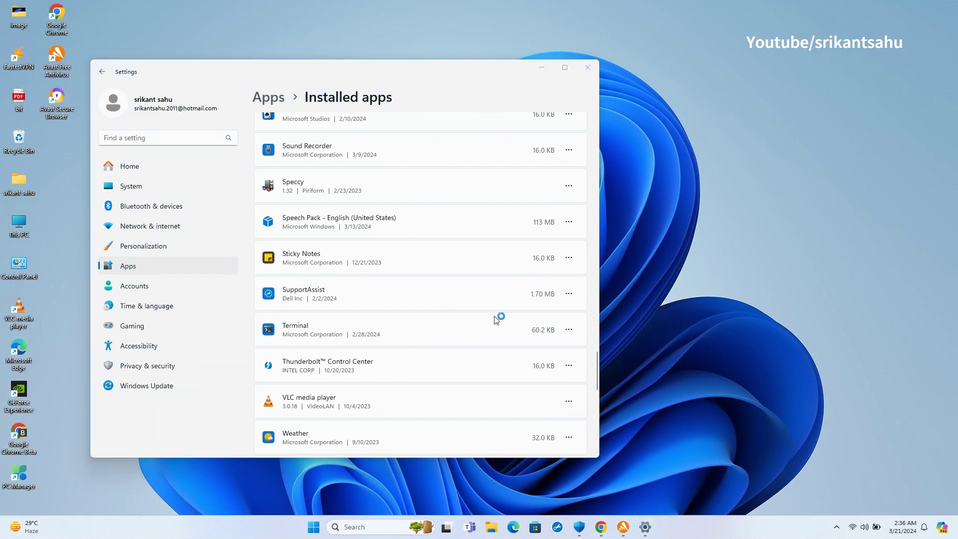
# Uninstall WhatsApp from the installed apps list and close Settings.
pyautogui.scroll(-3, 406, 310)
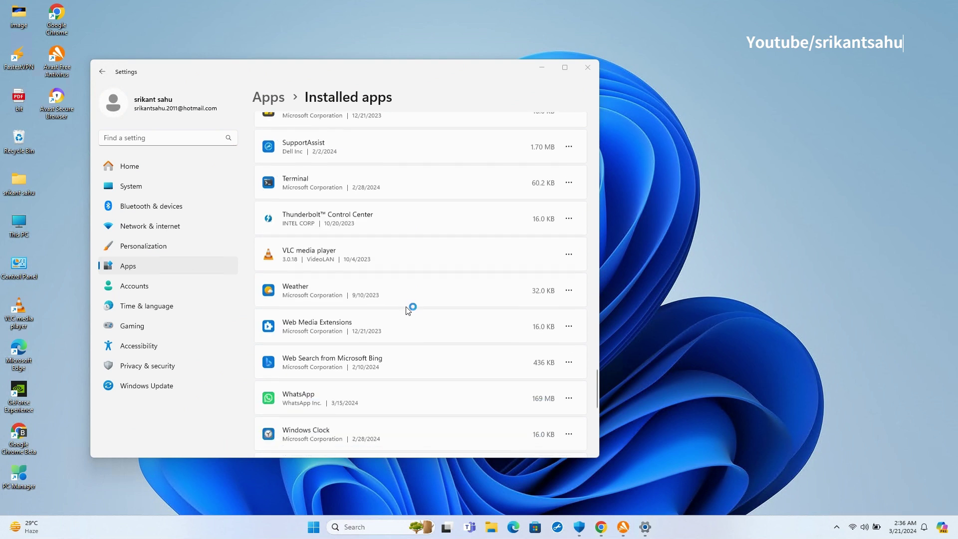
pyautogui.click(568, 286)
pyautogui.click(455, 341)
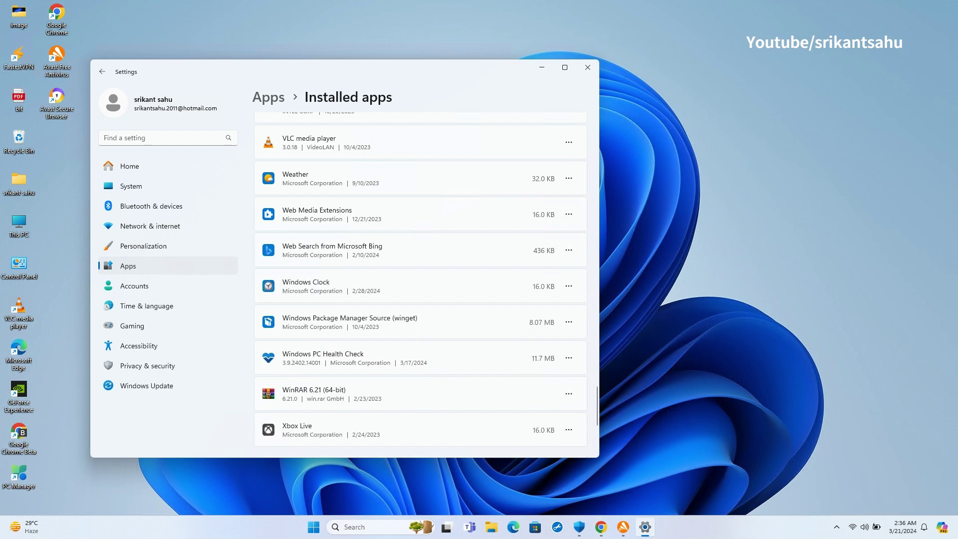
pyautogui.hotkey('alt', 'F4')
# Open Control Panel, set its view to Category, and show the list of programs that can be uninstalled.
pyautogui.click(366, 527)
pyautogui.write('con')
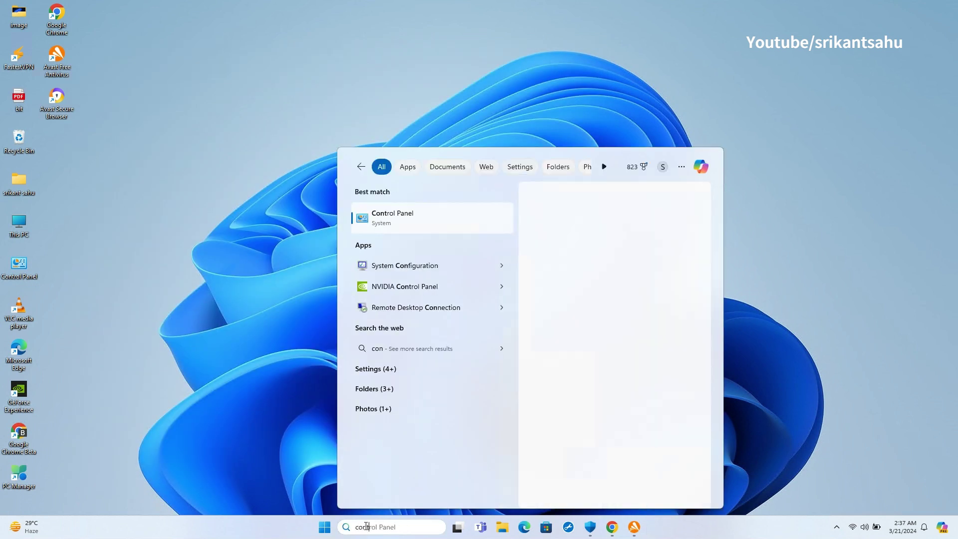
pyautogui.write('trol')
pyautogui.click(413, 216)
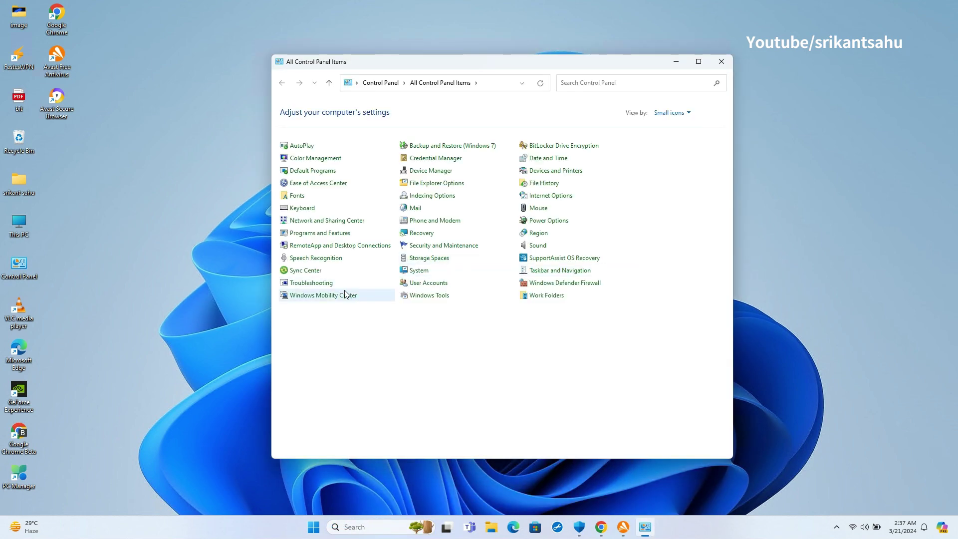
pyautogui.click(668, 113)
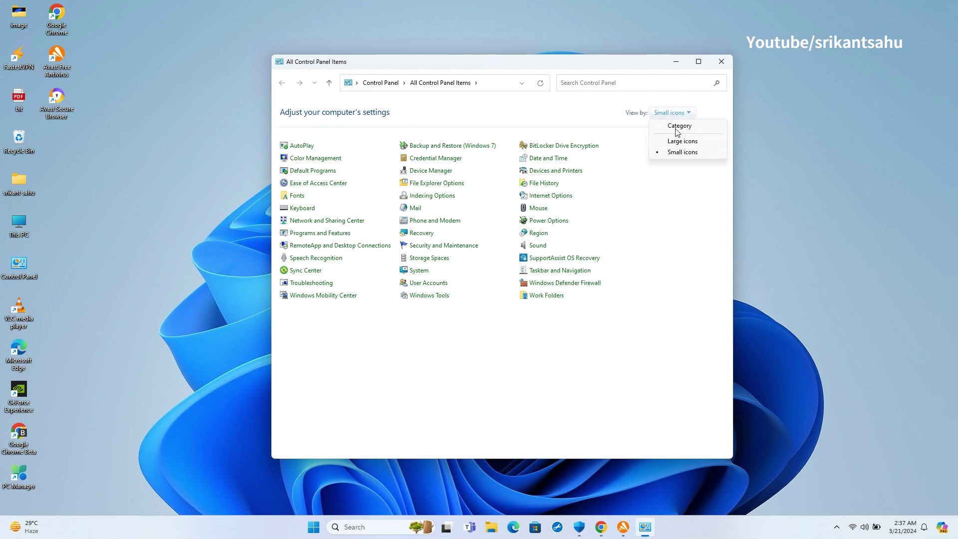
pyautogui.click(662, 123)
pyautogui.click(379, 259)
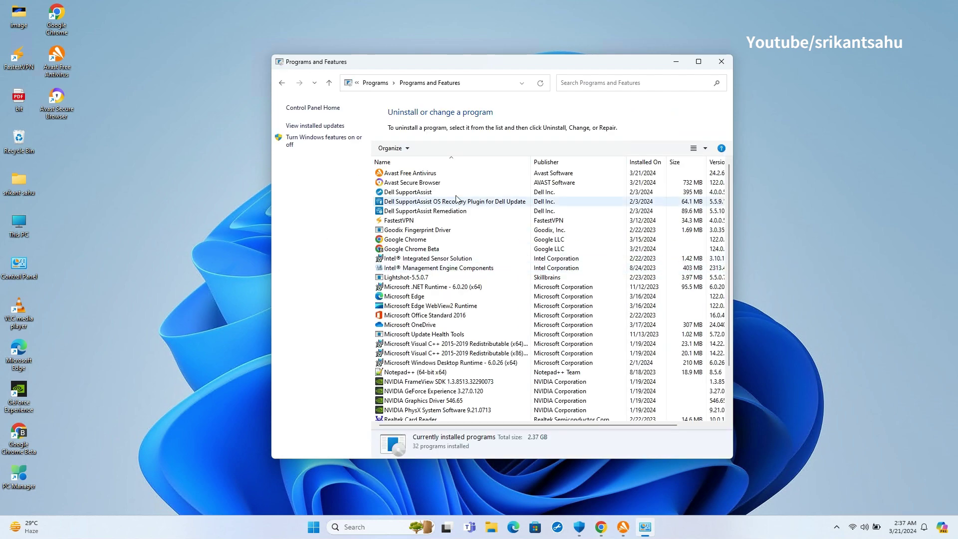
pyautogui.click(412, 182)
pyautogui.click(431, 148)
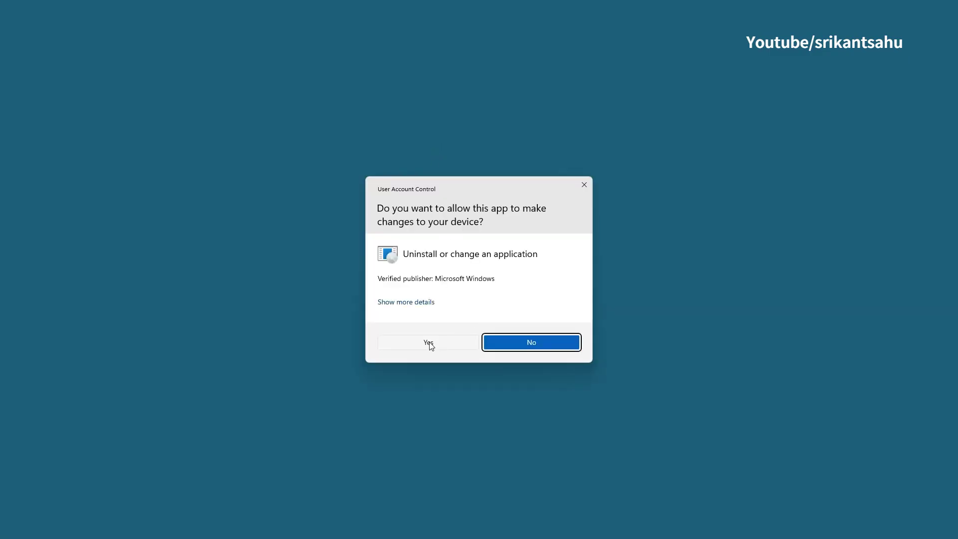
pyautogui.click(503, 343)
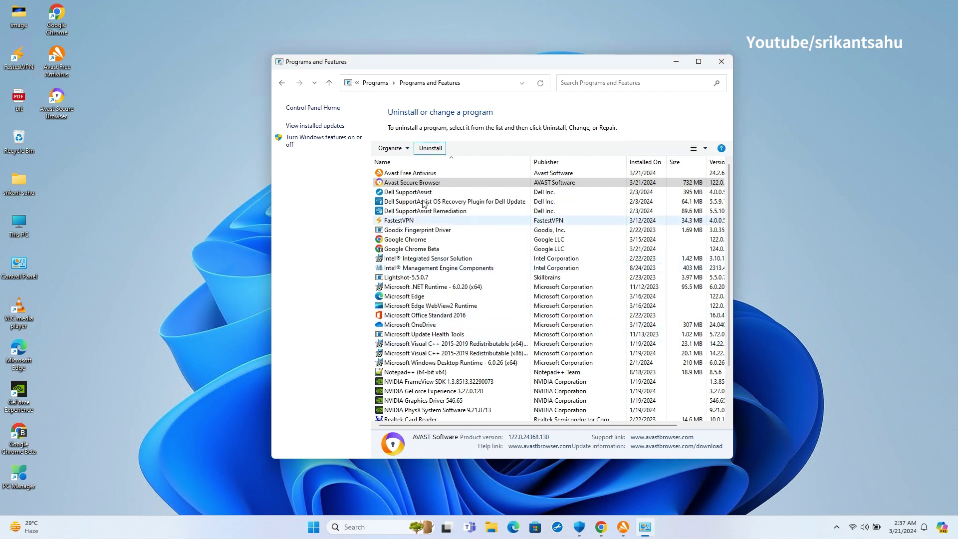
# Uninstall Dell SupportAssist, confirm the removal, and minimize the Programs and Features window.
pyautogui.doubleClick(411, 194)
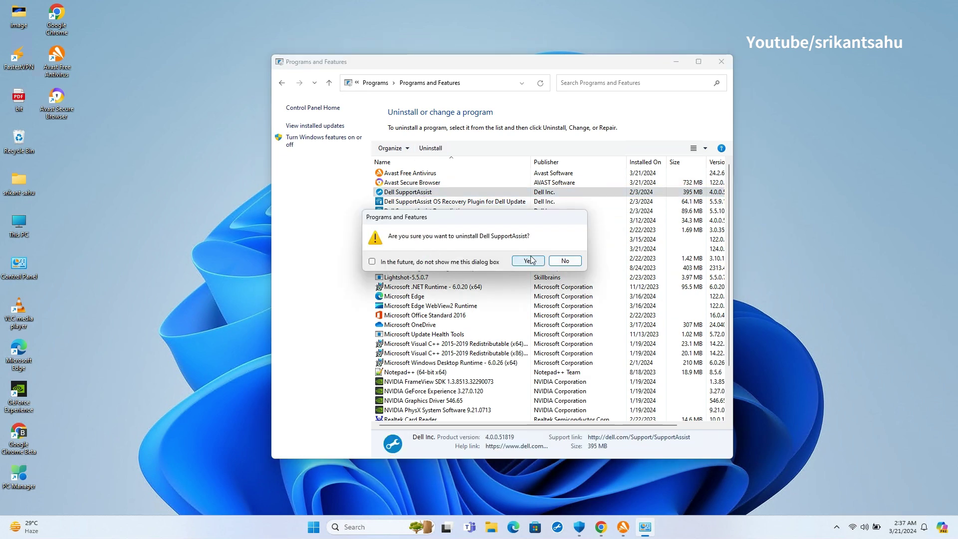
pyautogui.click(530, 262)
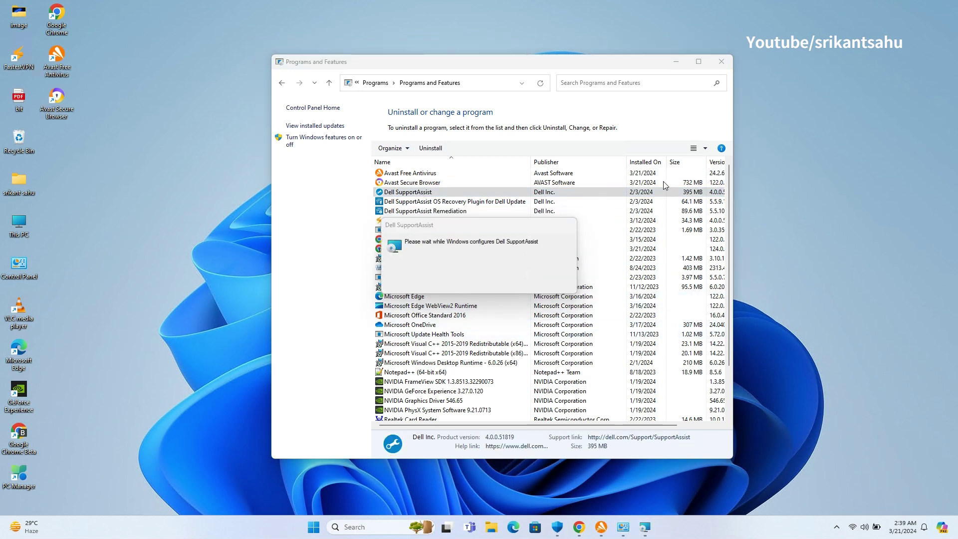
pyautogui.click(676, 62)
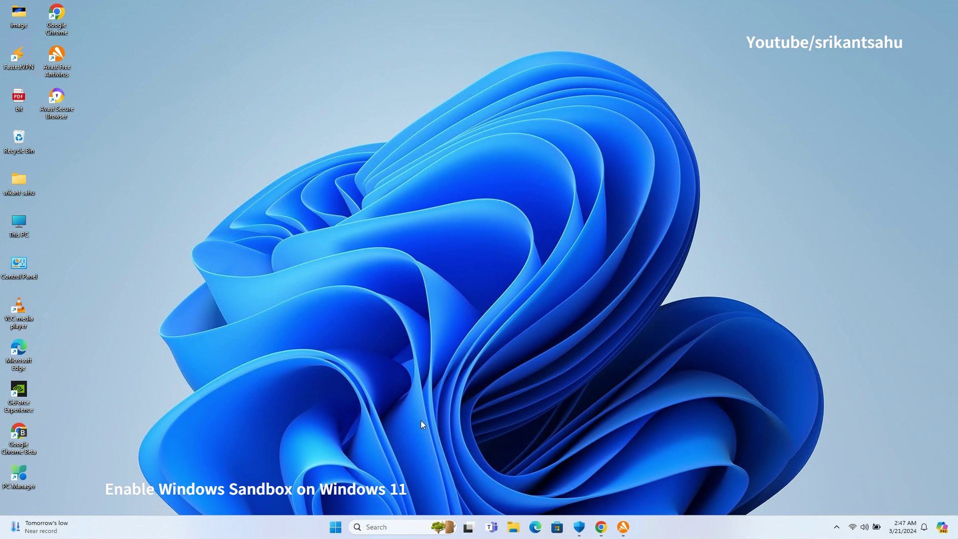
# From the Programs category of Control Panel, open the dialog for turning Windows features on or off.
pyautogui.click(403, 532)
pyautogui.write('control Panel')
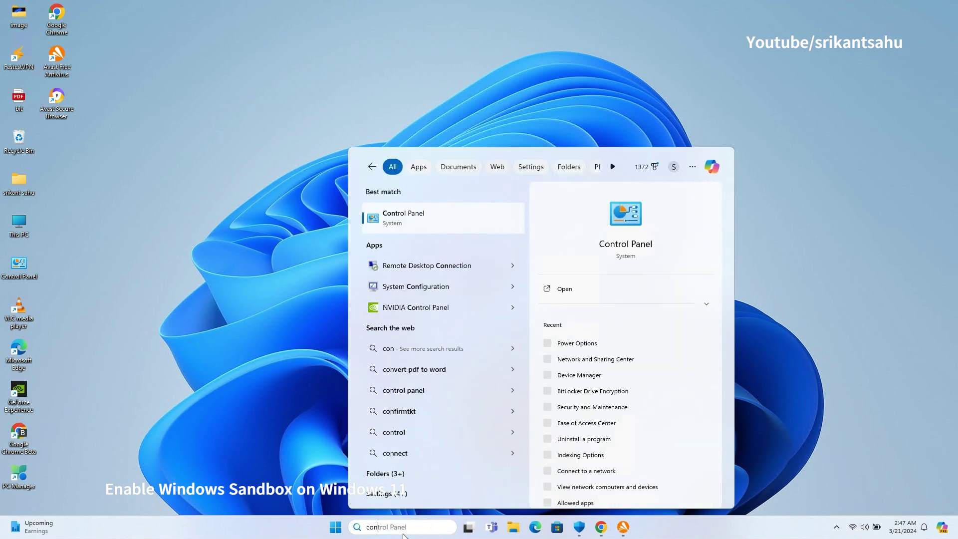
pyautogui.click(423, 218)
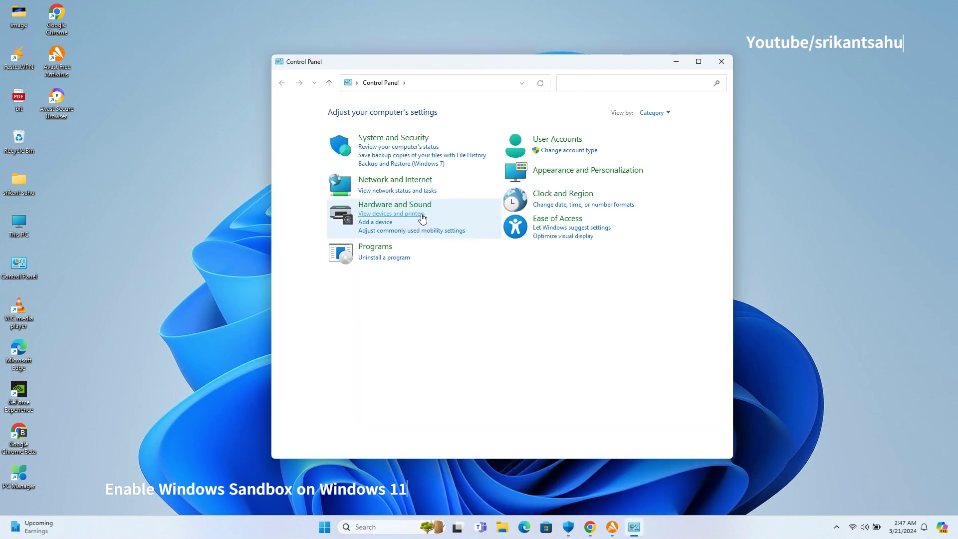
pyautogui.click(380, 247)
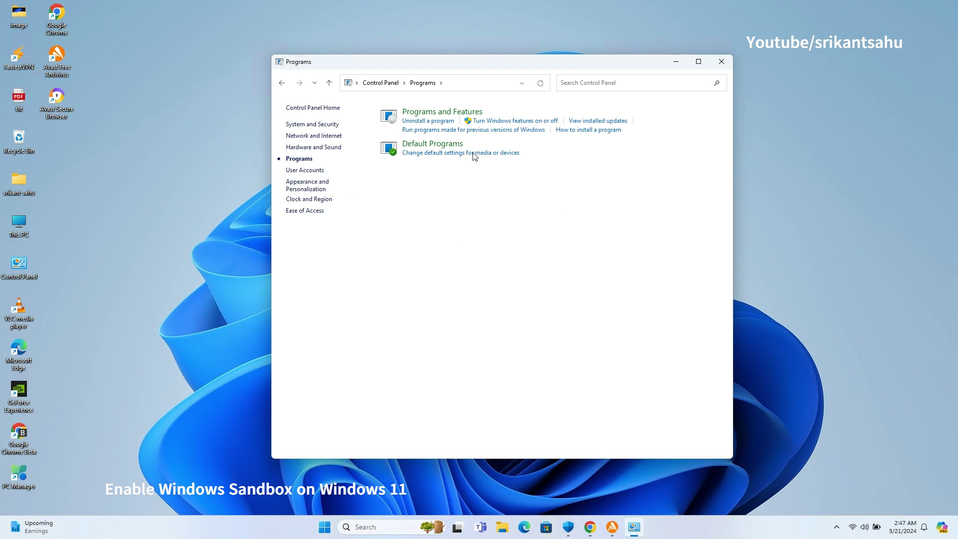
pyautogui.click(514, 121)
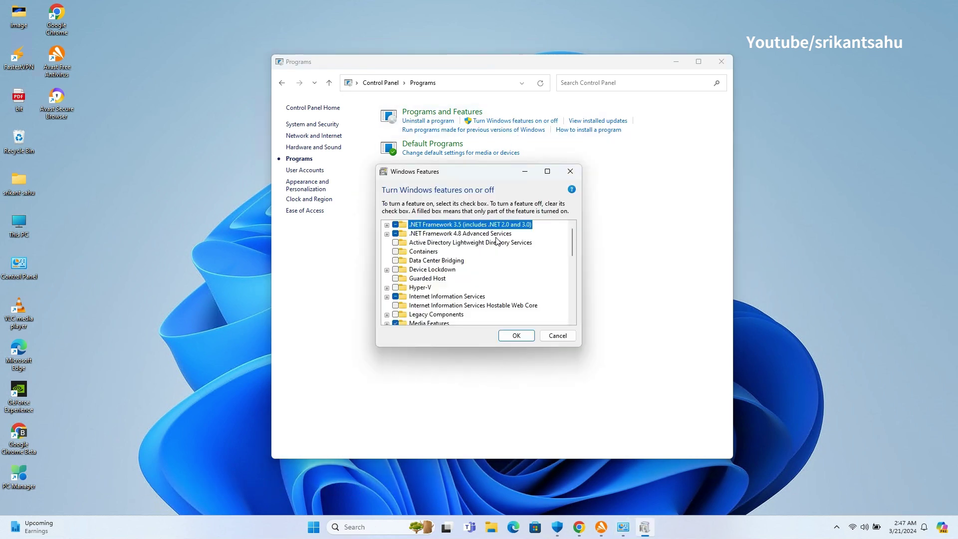
# Enable the Windows Sandbox feature, apply the change without restarting yet, and close Control Panel.
pyautogui.scroll(-5, 497, 240)
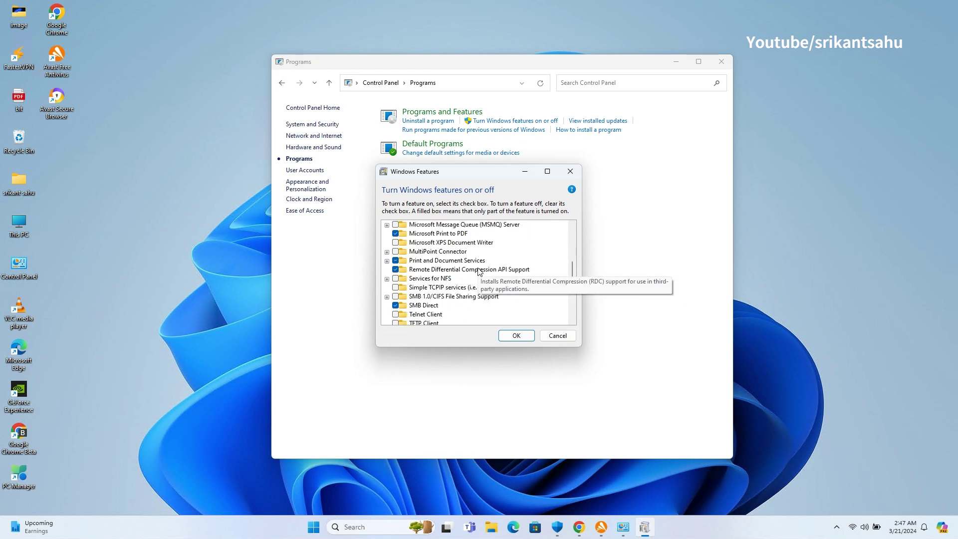
pyautogui.scroll(-3, 478, 271)
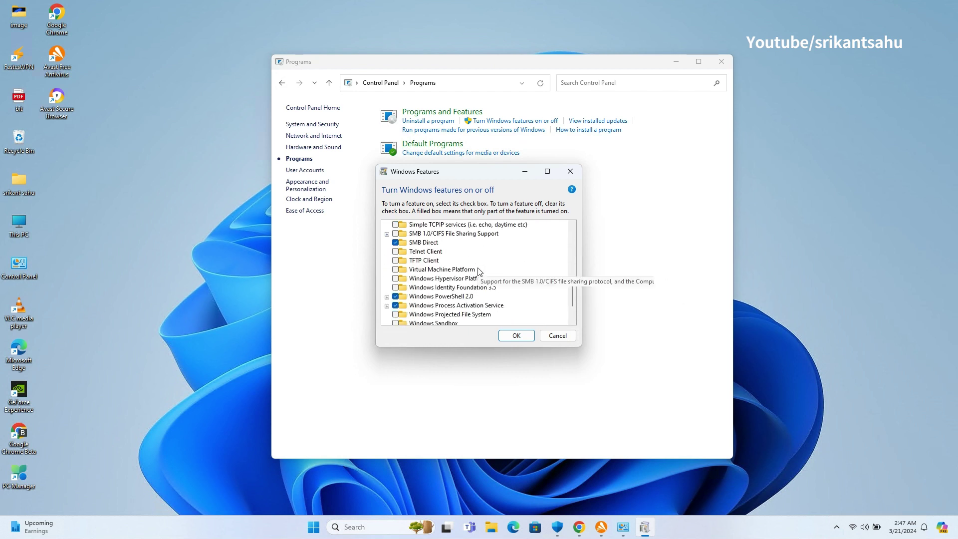
pyautogui.click(394, 314)
pyautogui.scroll(-1, 399, 315)
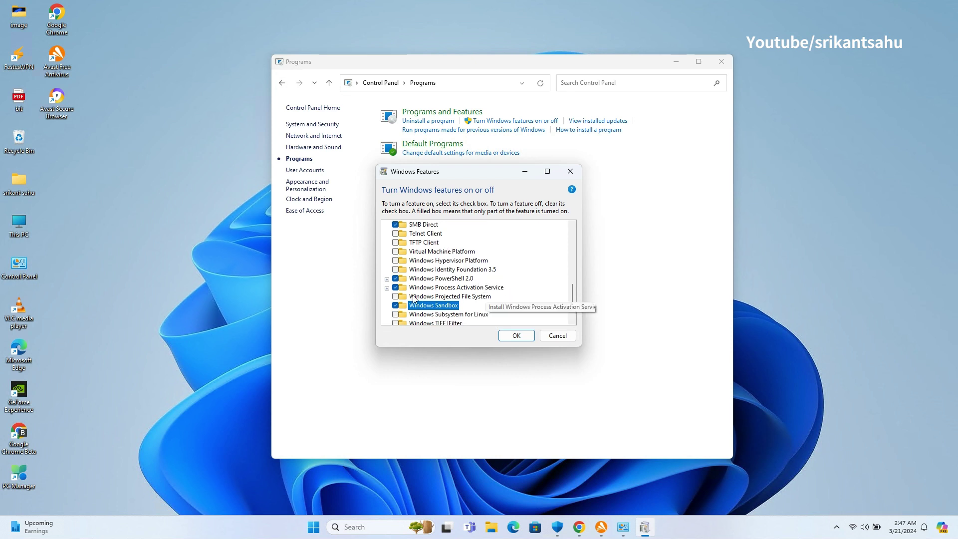
pyautogui.click(527, 339)
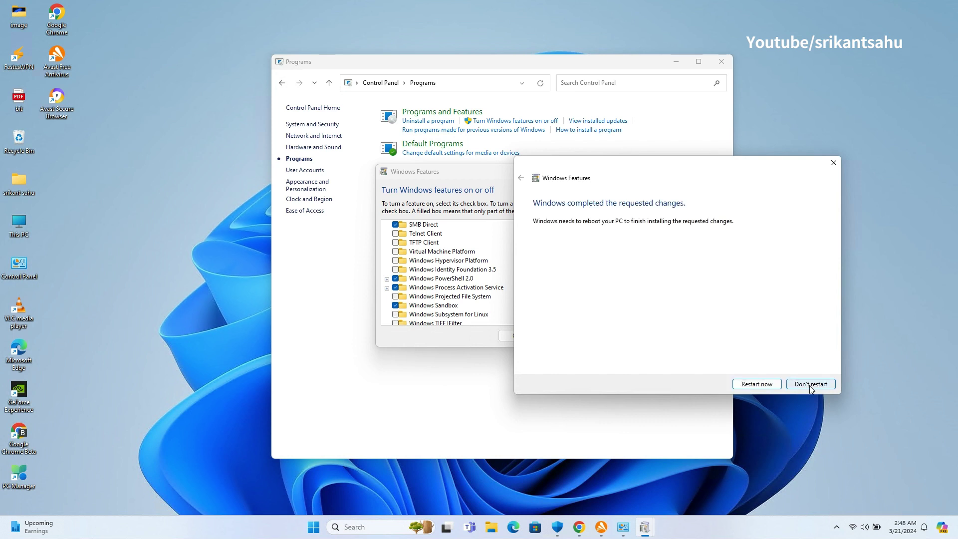
pyautogui.click(810, 384)
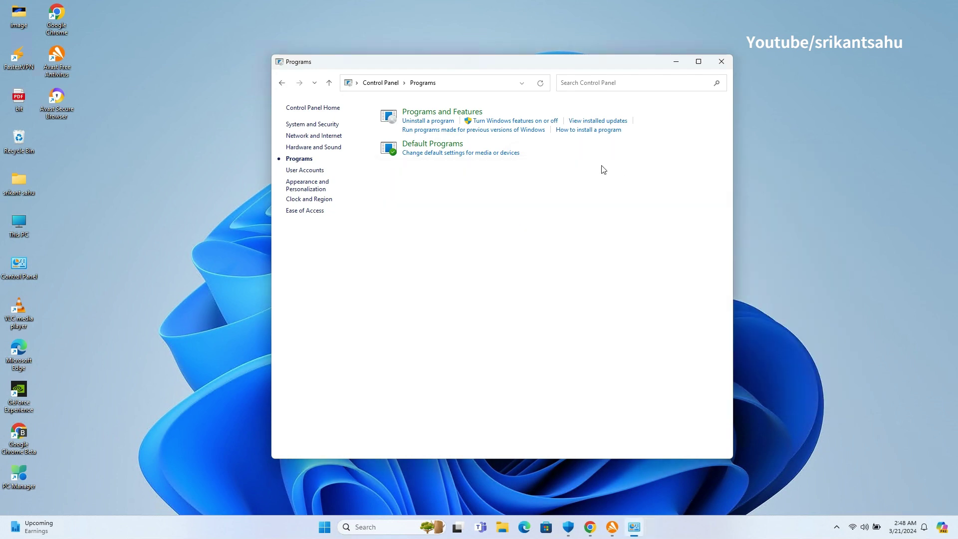
pyautogui.click(721, 61)
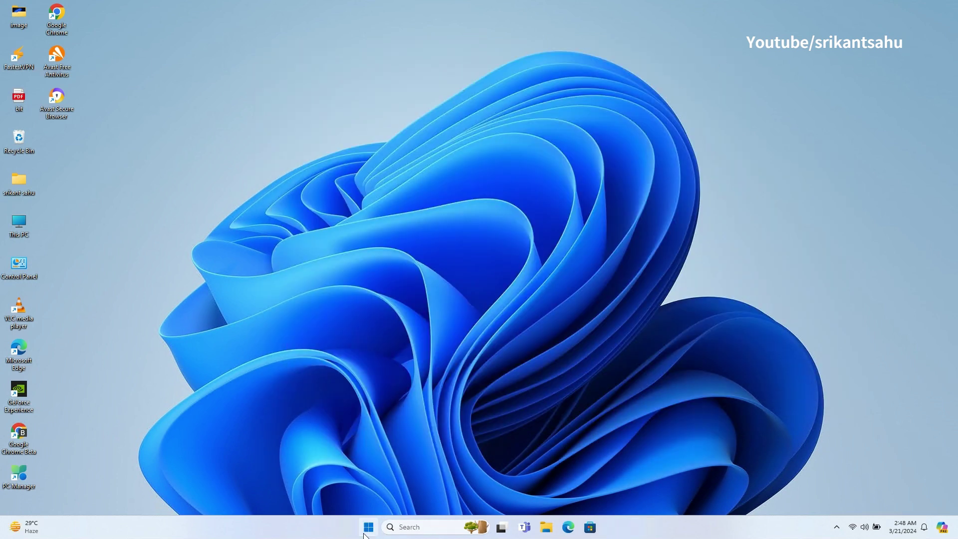
# Restart the computer from the power options.
pyautogui.click(364, 533)
pyautogui.click(601, 494)
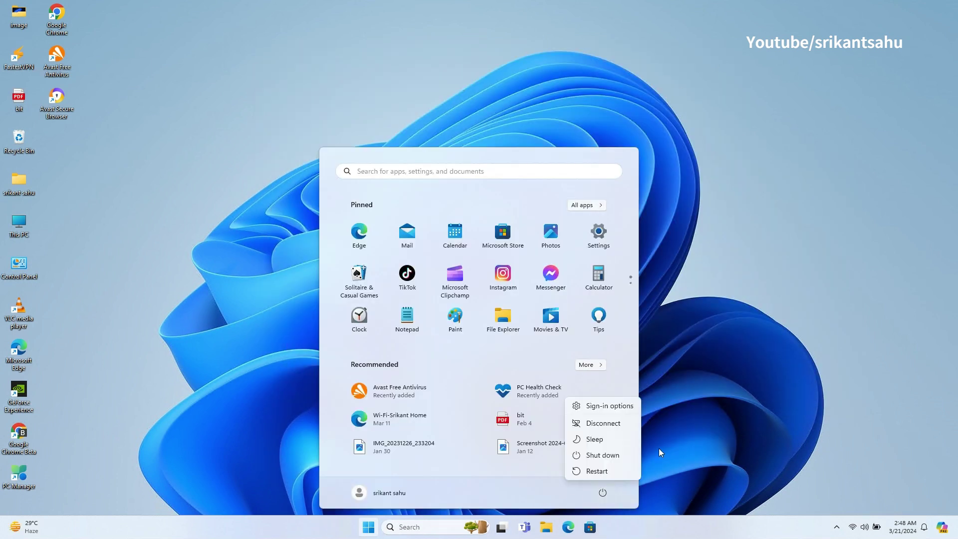
pyautogui.click(604, 473)
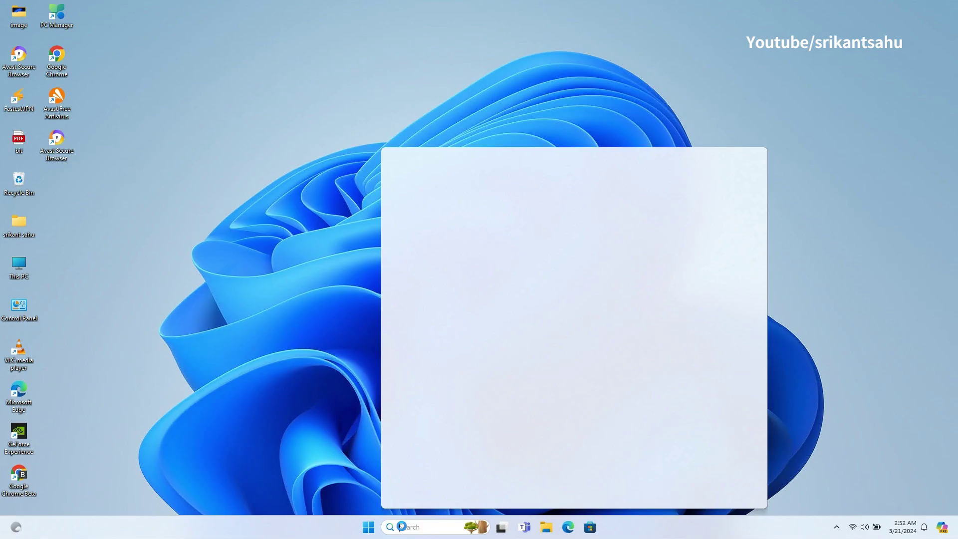
# Search Windows for sand and run Windows Sandbox as administrator, approving the elevation request.
pyautogui.write('sand')
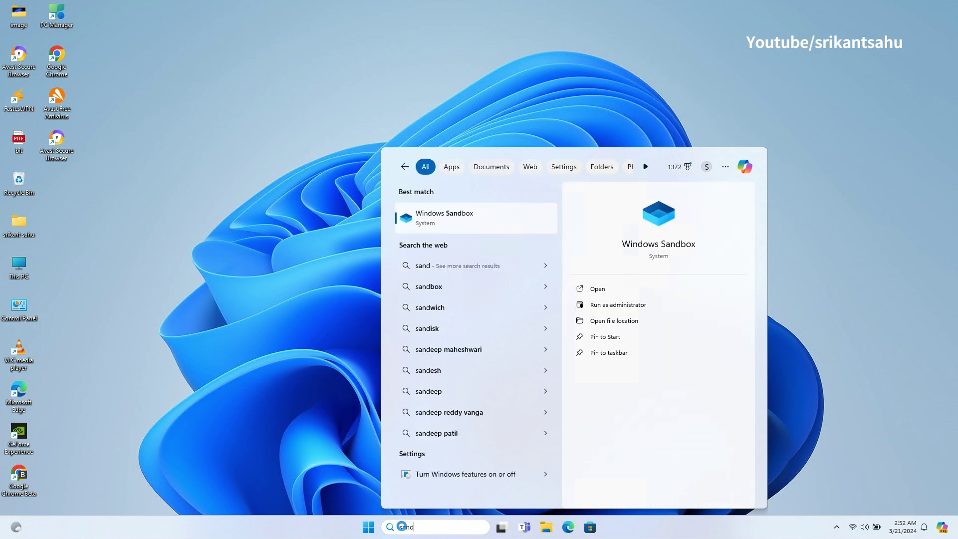
pyautogui.click(636, 304)
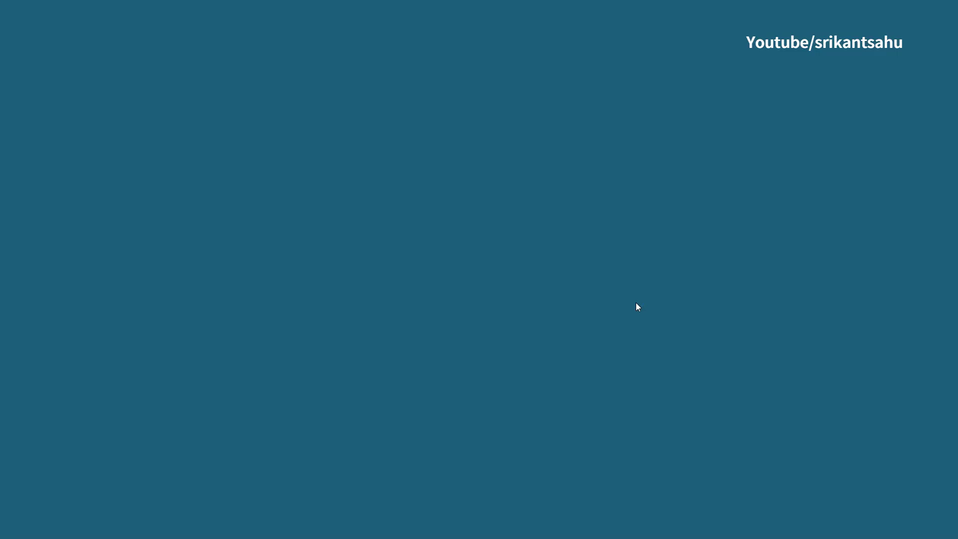
pyautogui.press('Return')
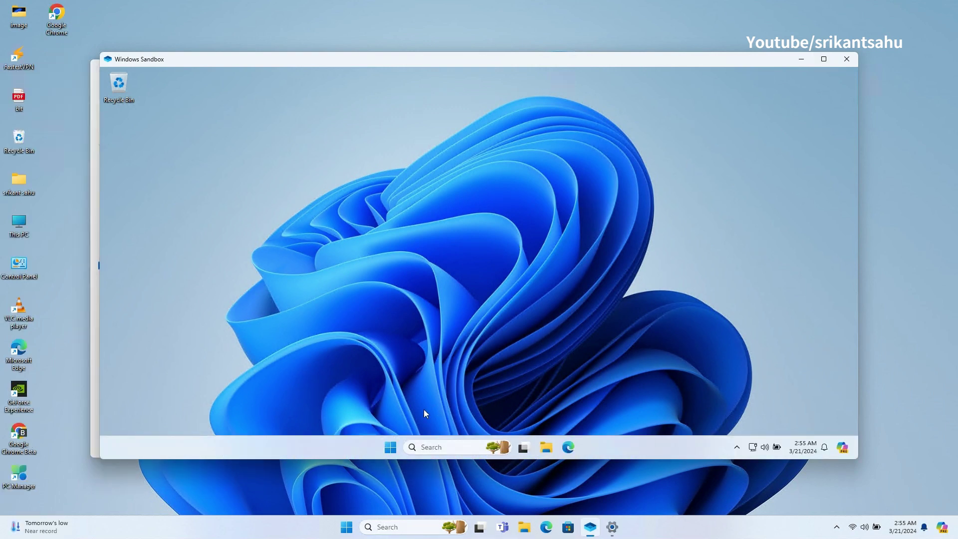
# Copy the bit PDF from the host desktop and paste it onto the Windows Sandbox desktop.
pyautogui.click(391, 447)
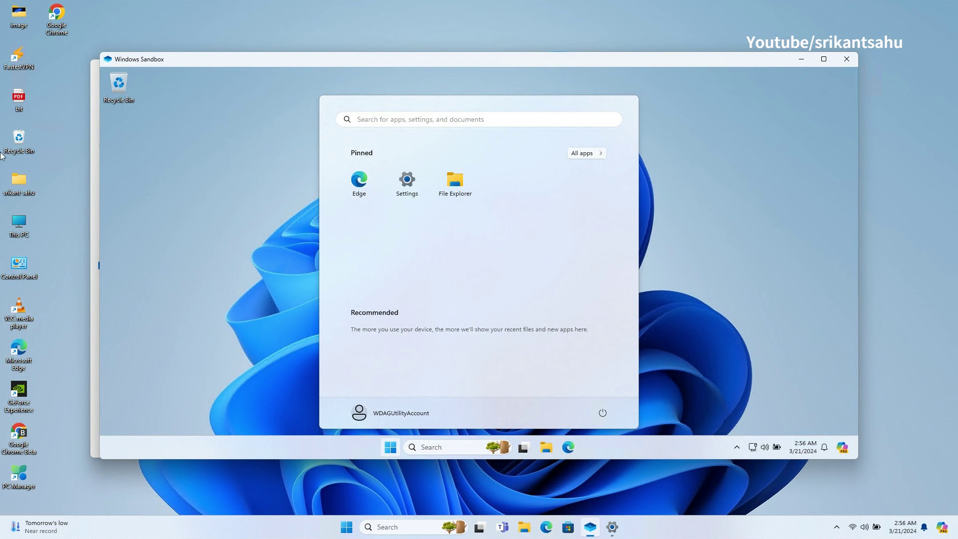
pyautogui.rightClick(19, 102)
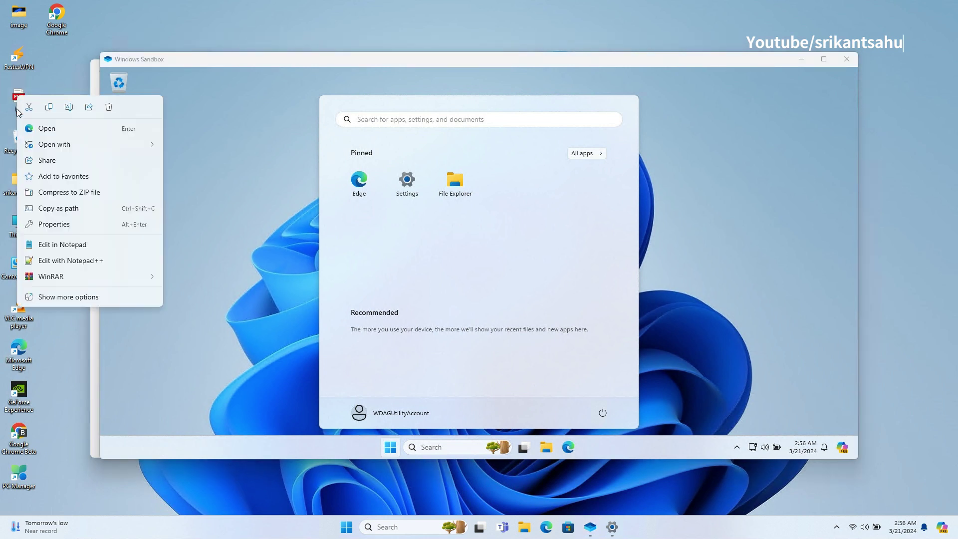
pyautogui.click(49, 107)
pyautogui.click(255, 195)
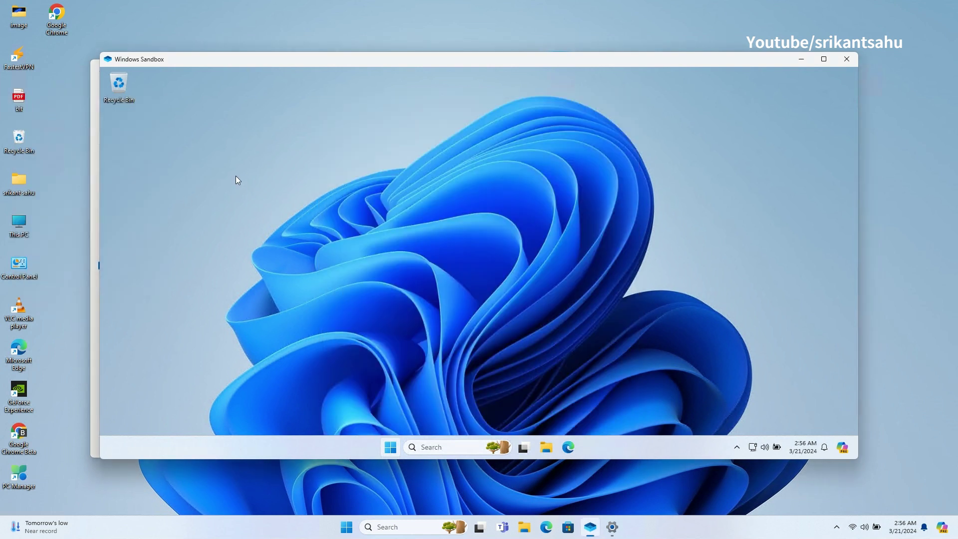
pyautogui.rightClick(201, 159)
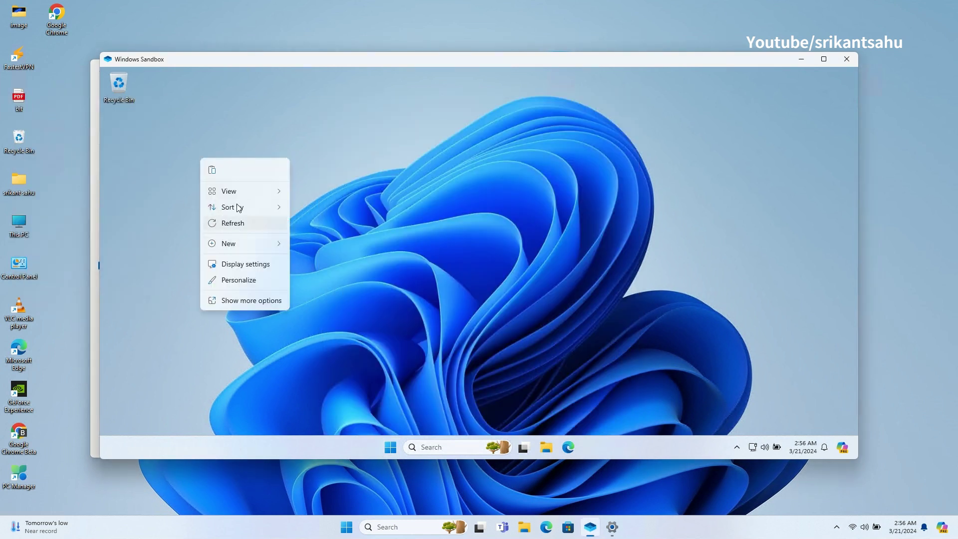
pyautogui.click(212, 171)
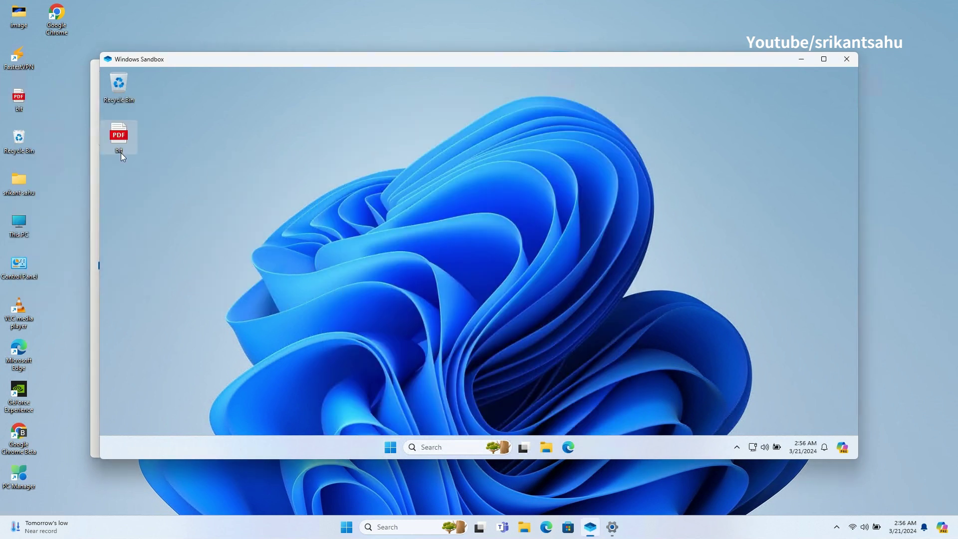
pyautogui.moveTo(208, 59); pyautogui.dragTo(249, 53)
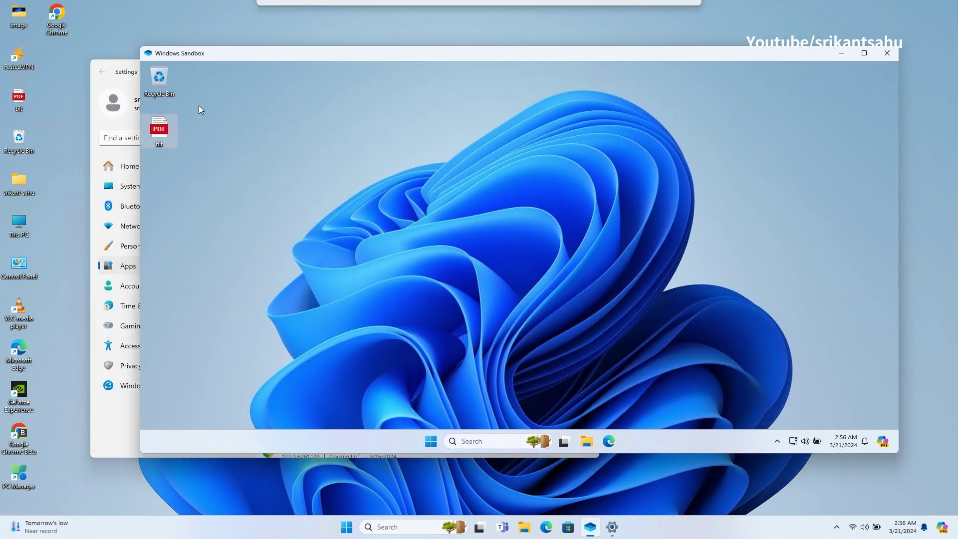
pyautogui.rightClick(164, 130)
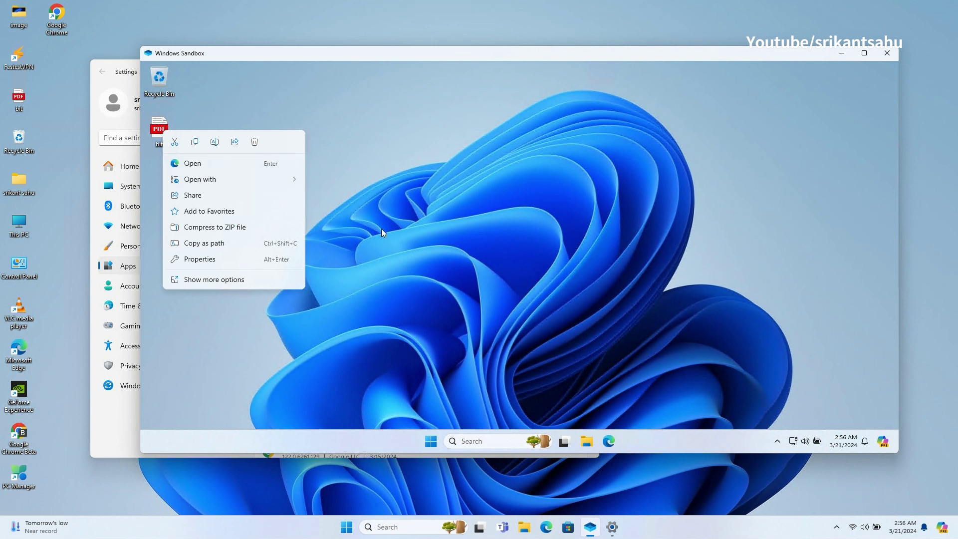
pyautogui.click(308, 250)
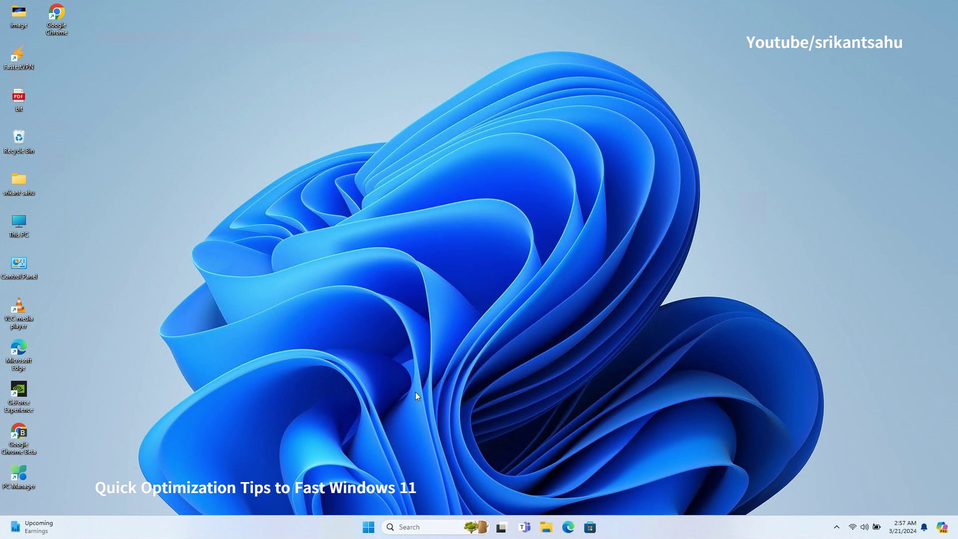
# Open Task Manager and show its list of startup apps.
pyautogui.rightClick(689, 527)
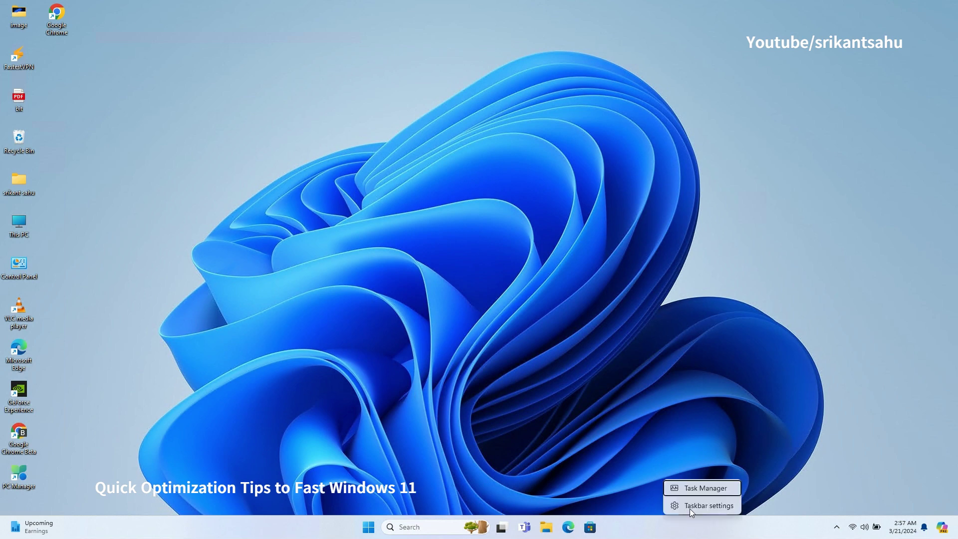
pyautogui.click(704, 489)
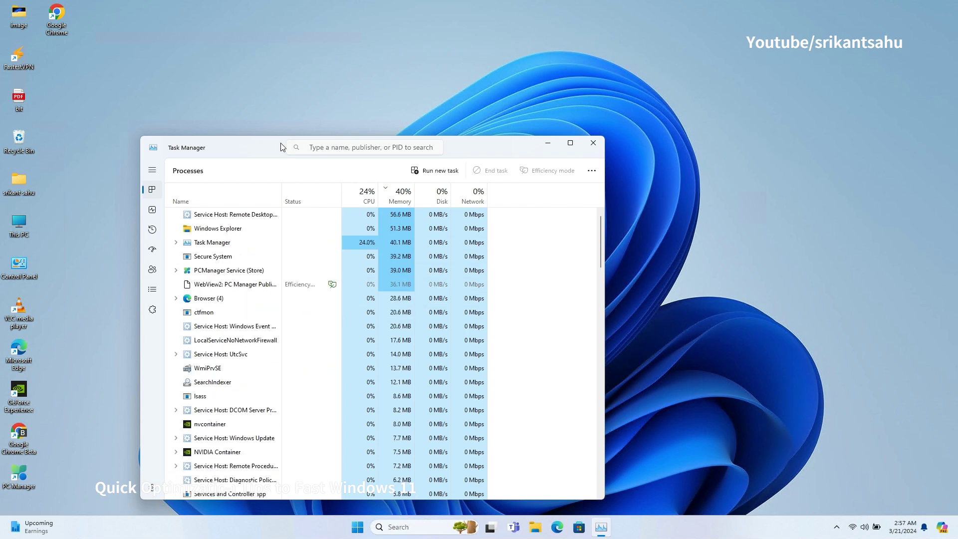
pyautogui.moveTo(283, 147); pyautogui.dragTo(384, 90)
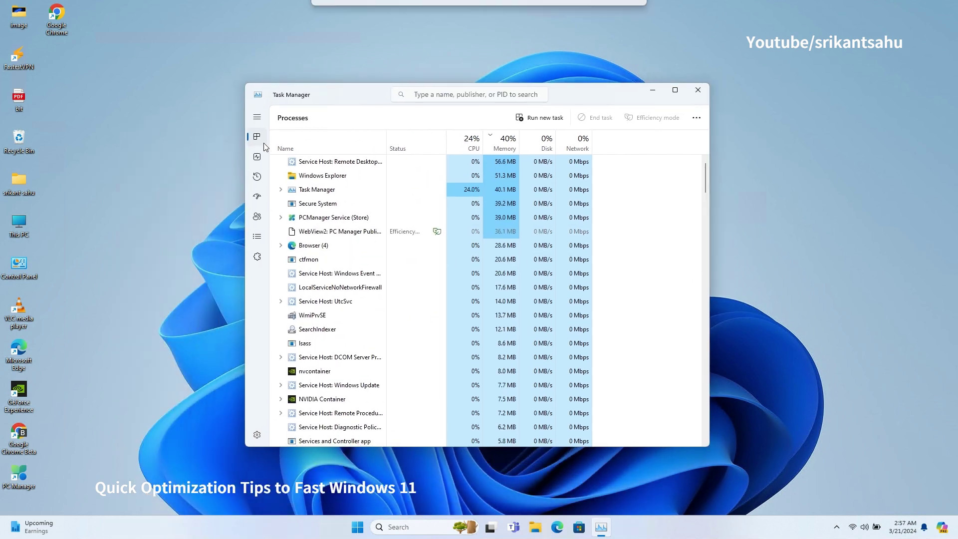
pyautogui.click(257, 202)
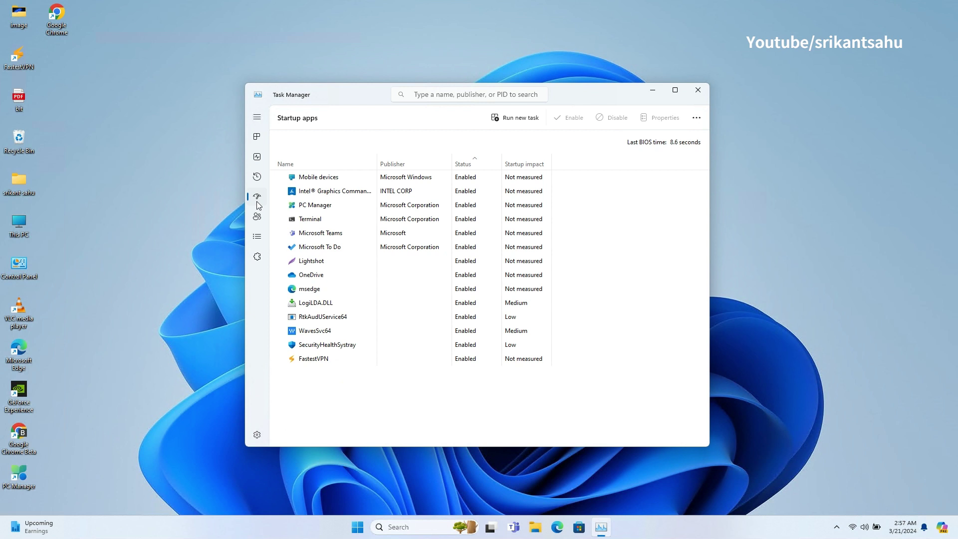
# Disable Mobile devices, PC Manager and Terminal as startup apps.
pyautogui.rightClick(441, 178)
pyautogui.click(462, 184)
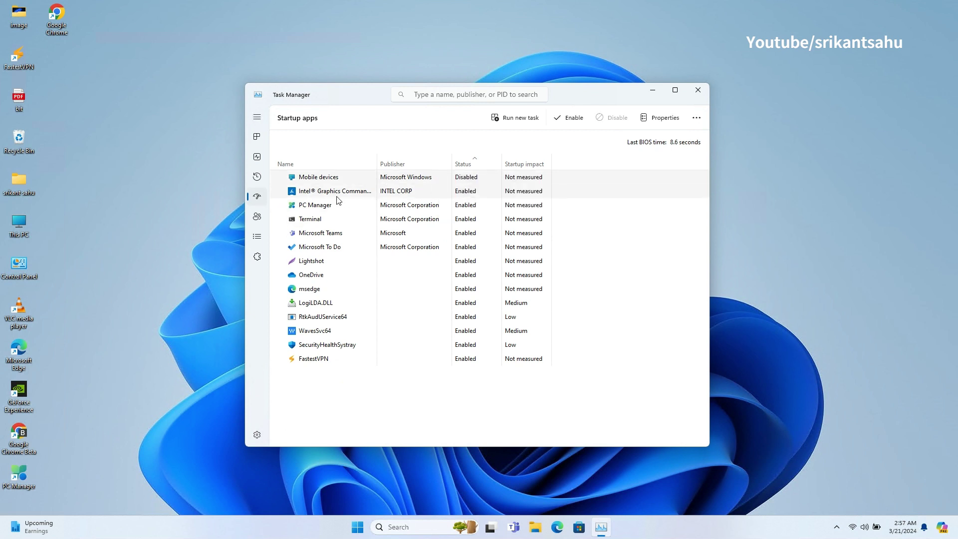
pyautogui.click(320, 206)
pyautogui.rightClick(343, 208)
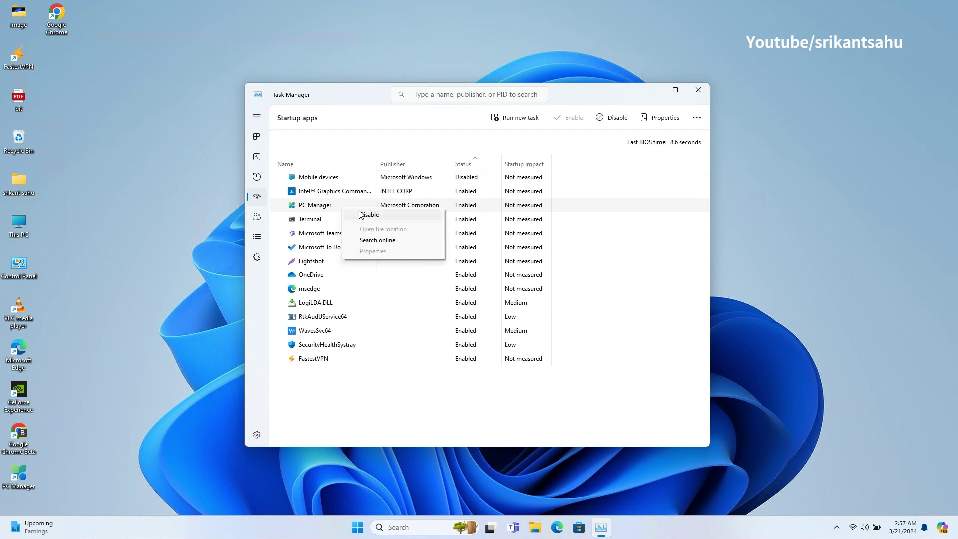
pyautogui.click(360, 215)
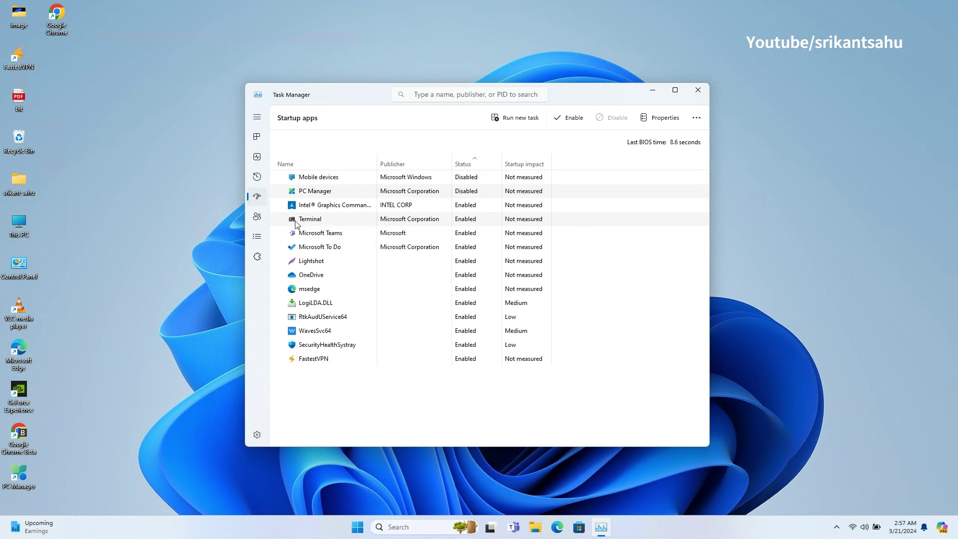
pyautogui.click(312, 221)
pyautogui.rightClick(313, 222)
pyautogui.click(330, 228)
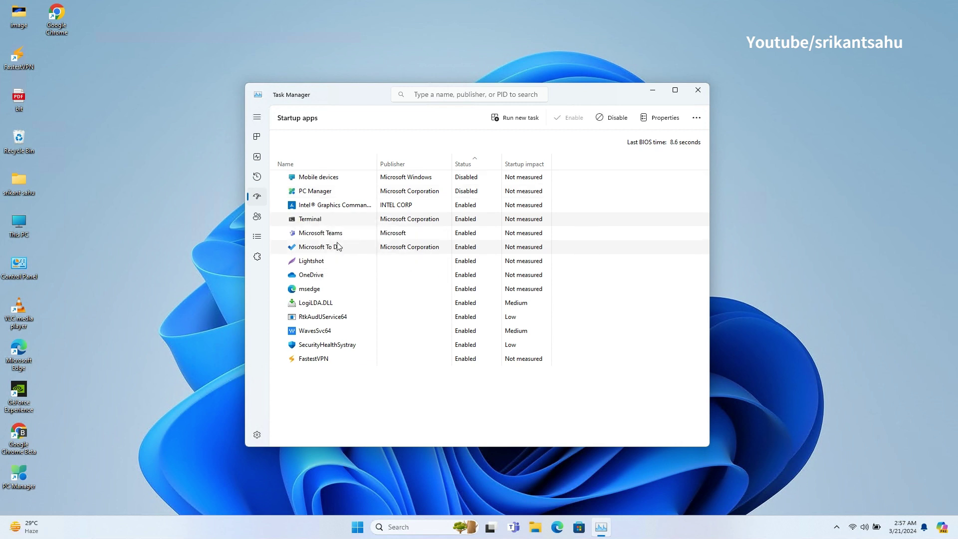
# Disable Microsoft Teams, Microsoft To Do and OneDrive as startup apps.
pyautogui.rightClick(328, 236)
pyautogui.click(337, 243)
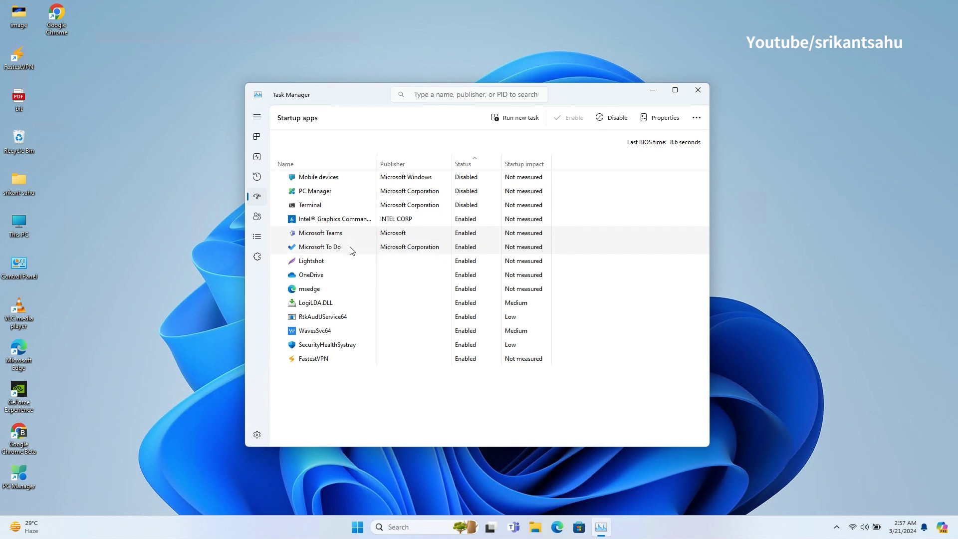
pyautogui.rightClick(334, 248)
pyautogui.click(344, 255)
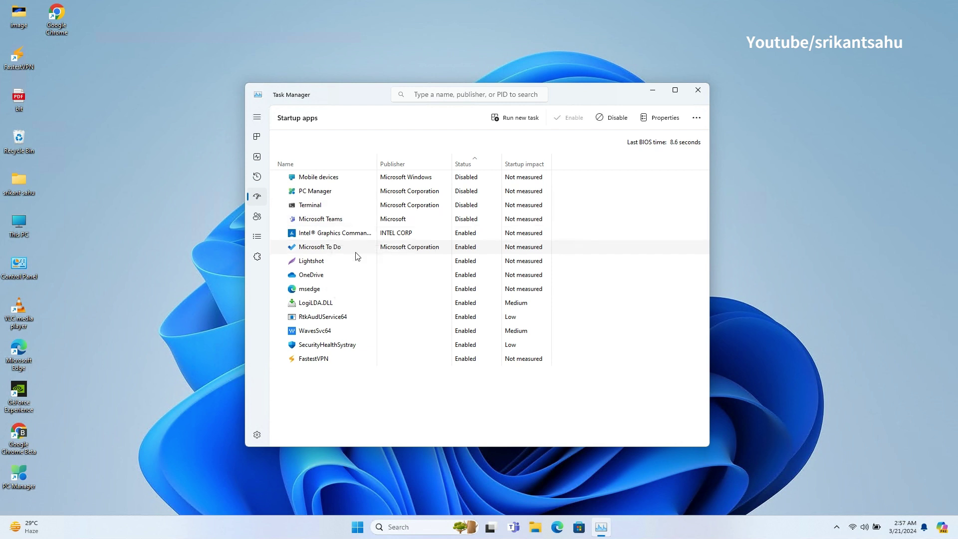
pyautogui.rightClick(322, 277)
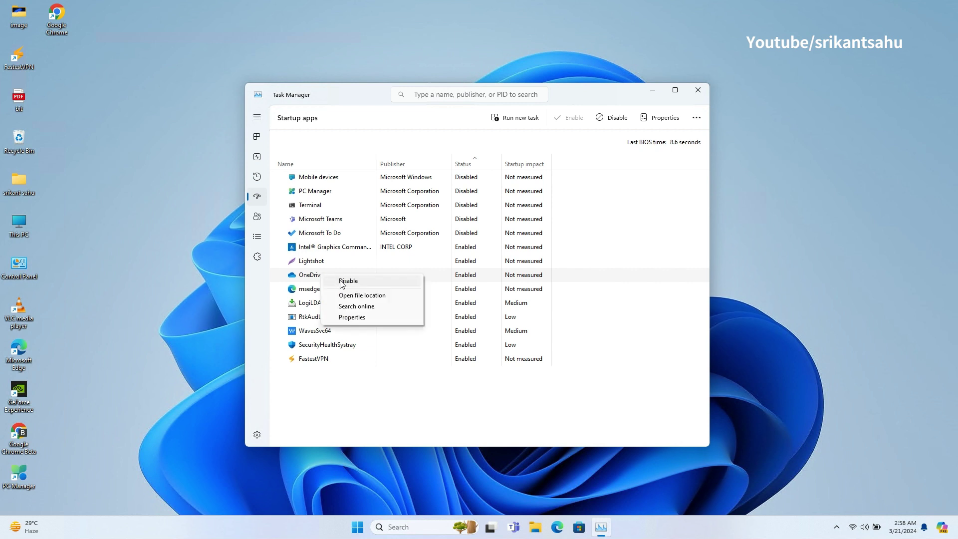
pyautogui.click(342, 282)
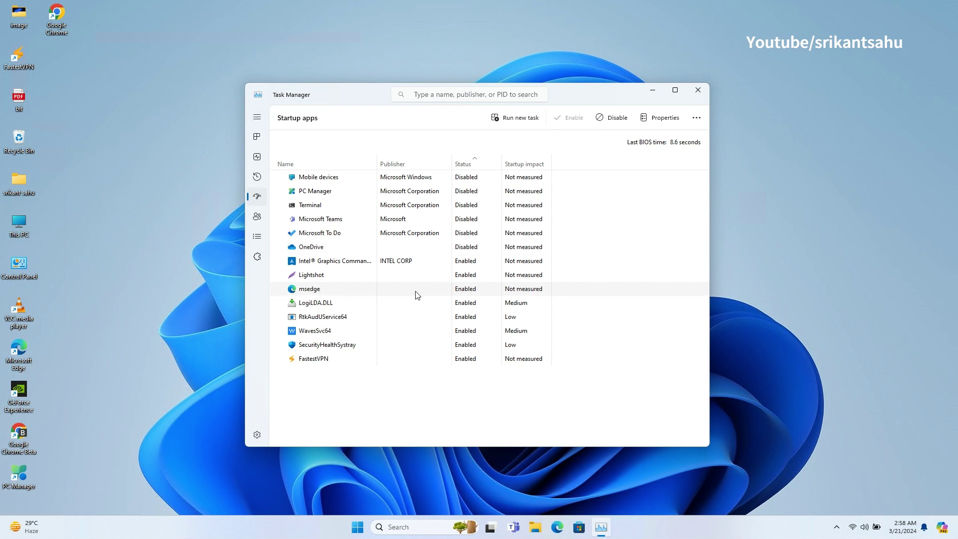
# Disable msedge and FastestVPN as startup apps, and close Task Manager after re-sorting the list by status.
pyautogui.rightClick(416, 292)
pyautogui.click(435, 300)
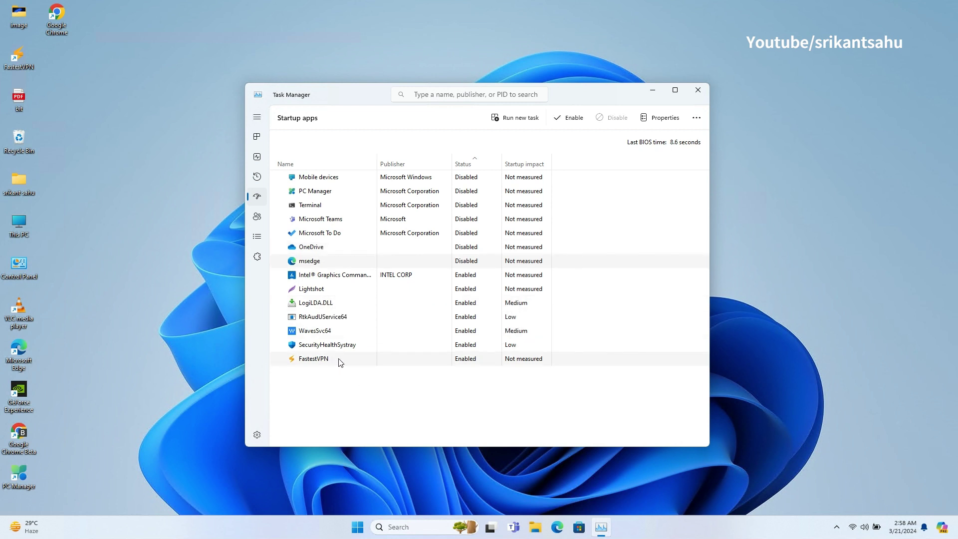
pyautogui.rightClick(364, 361)
pyautogui.click(389, 366)
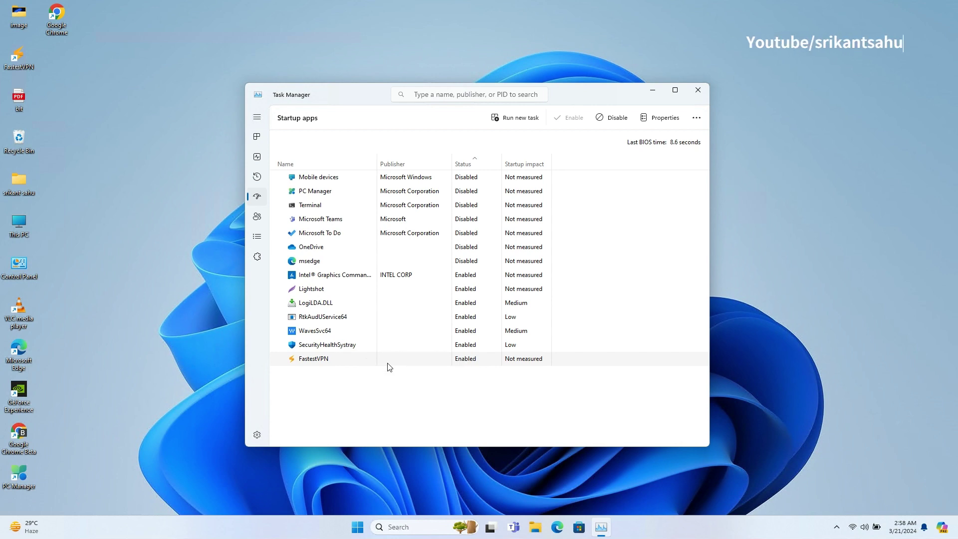
pyautogui.click(464, 165)
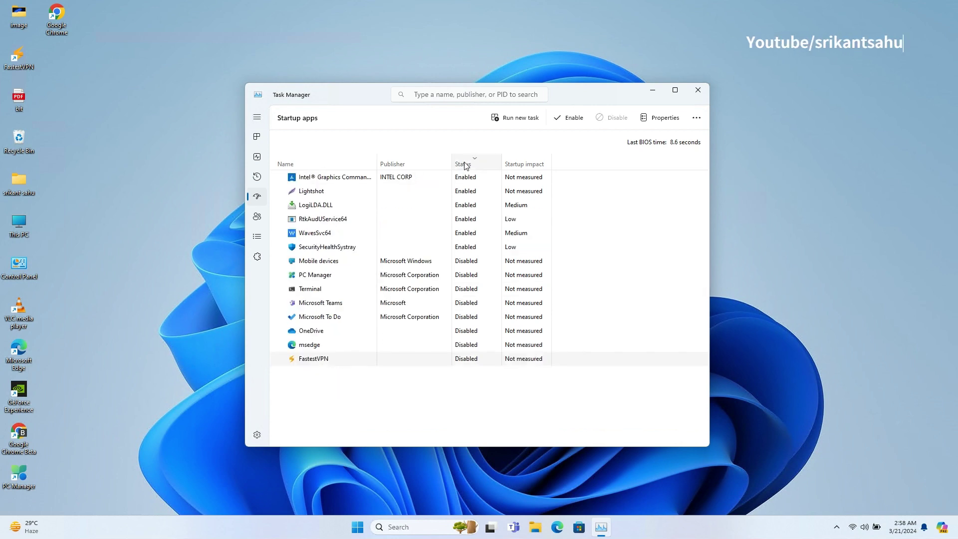
pyautogui.click(697, 90)
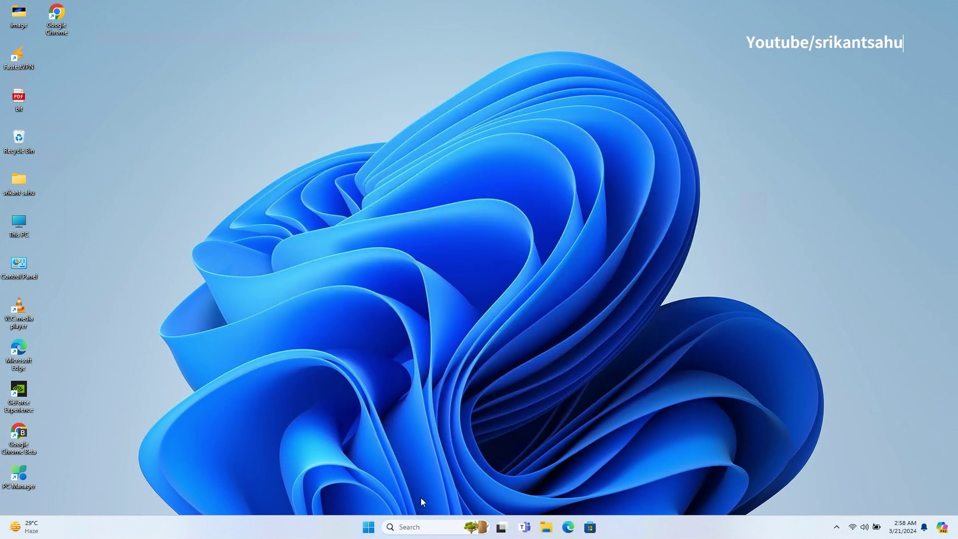
# Search Windows for storage and open the Temporary files page of the storage settings.
pyautogui.click(410, 527)
pyautogui.write('storage')
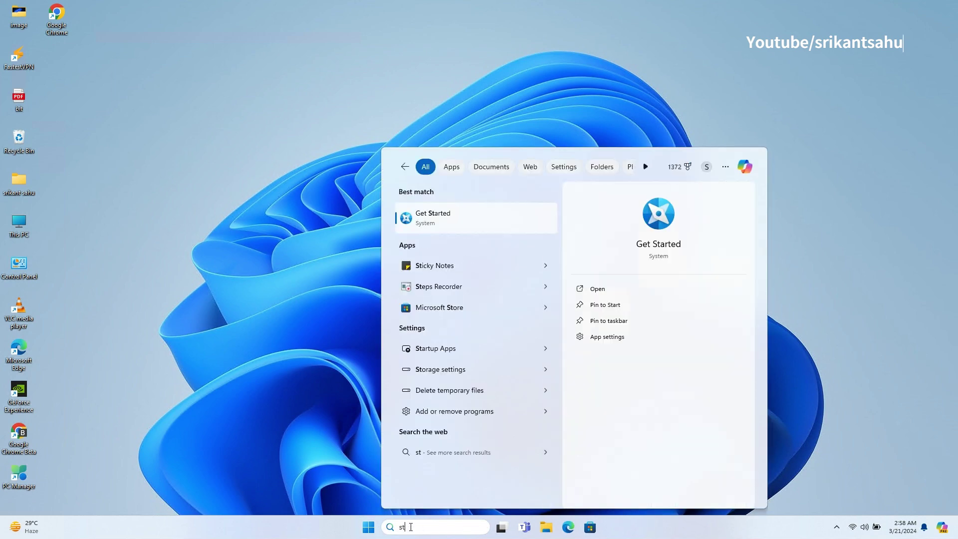
pyautogui.press('Return')
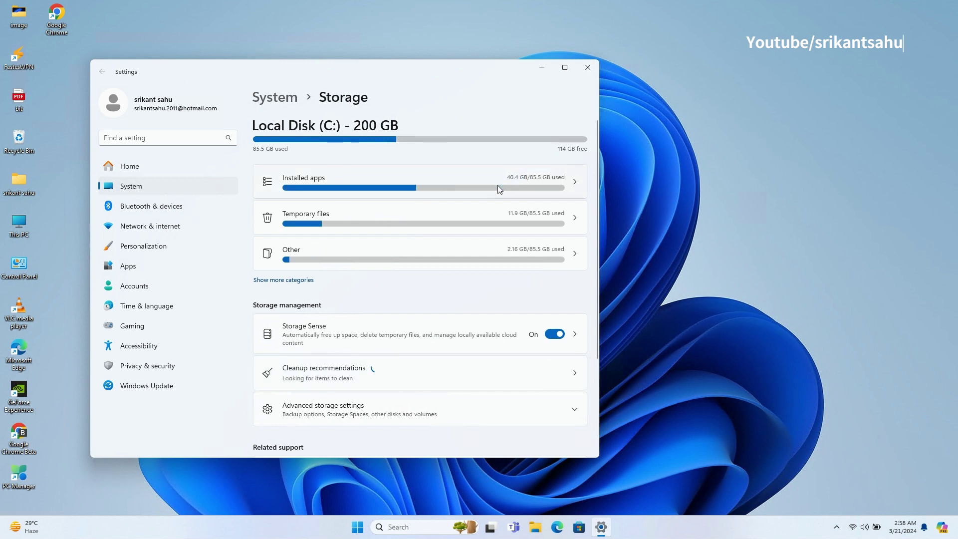
pyautogui.click(466, 220)
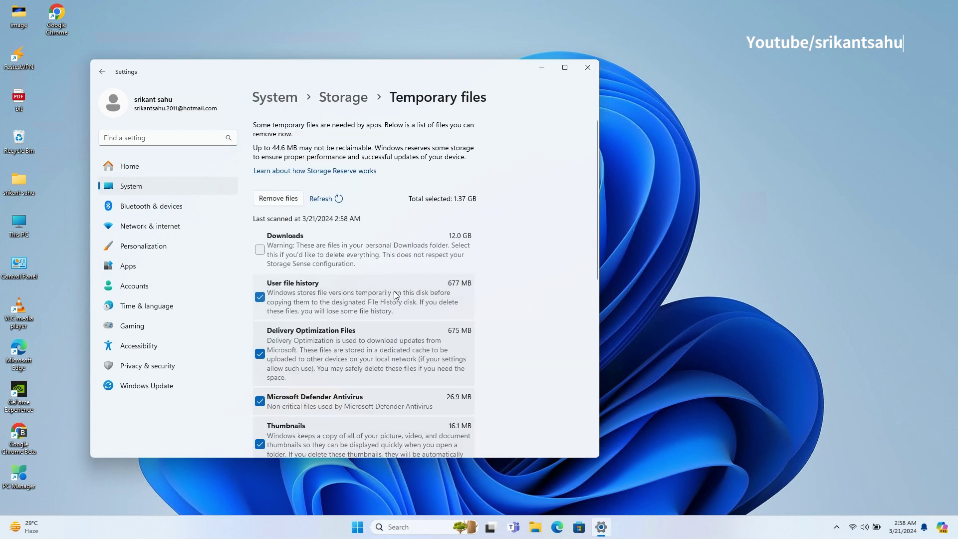
# Add Recycle Bin to the selected temporary file categories and permanently remove the selected files.
pyautogui.scroll(-3, 392, 291)
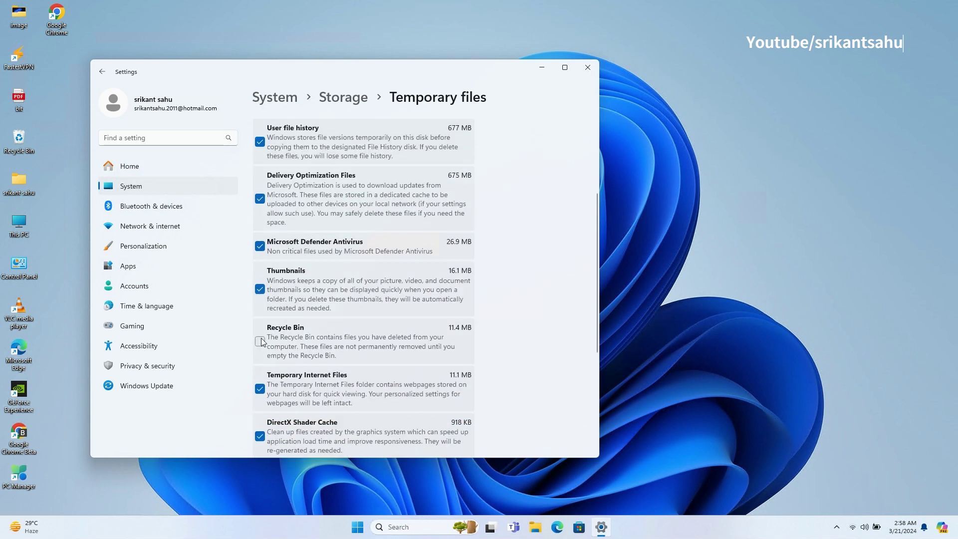
pyautogui.click(260, 341)
pyautogui.scroll(-4, 343, 322)
pyautogui.scroll(5, 344, 323)
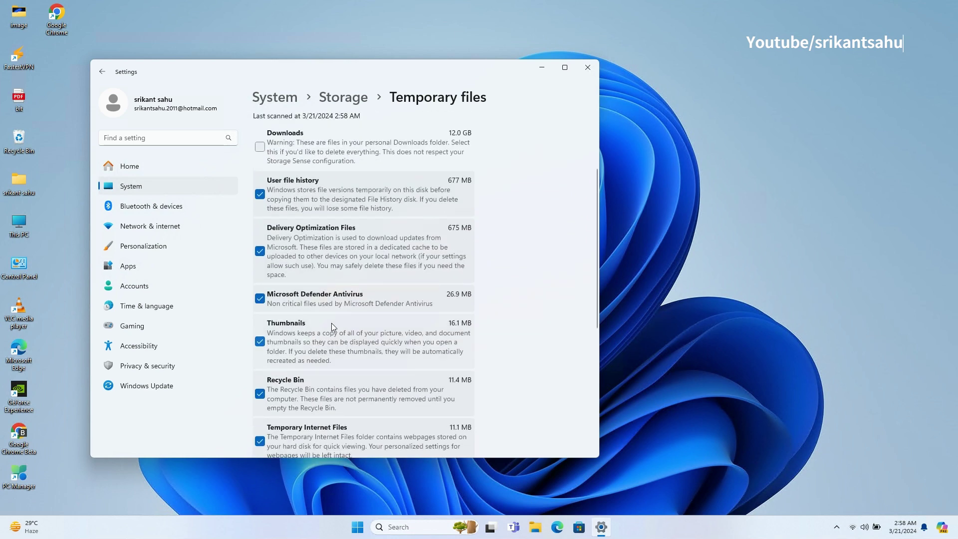
pyautogui.scroll(2, 331, 322)
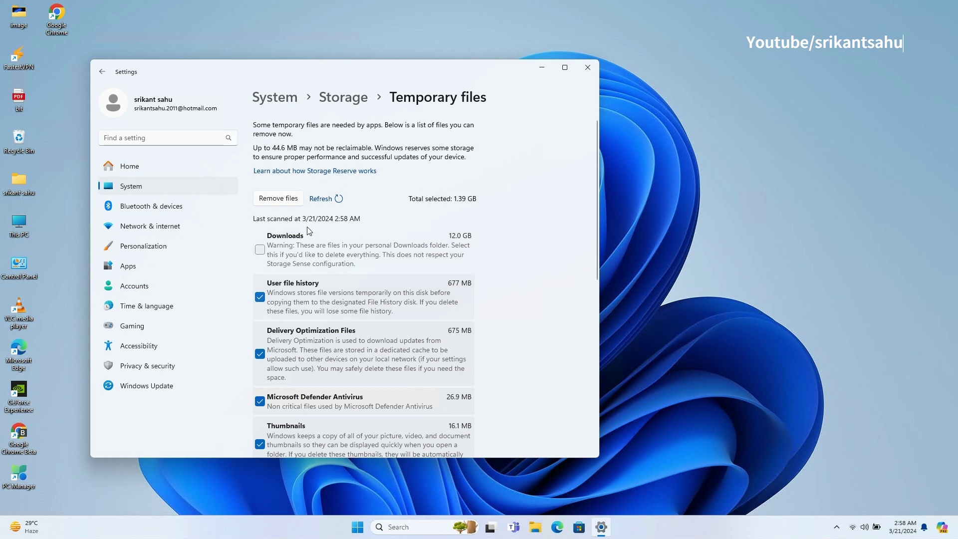
pyautogui.click(287, 200)
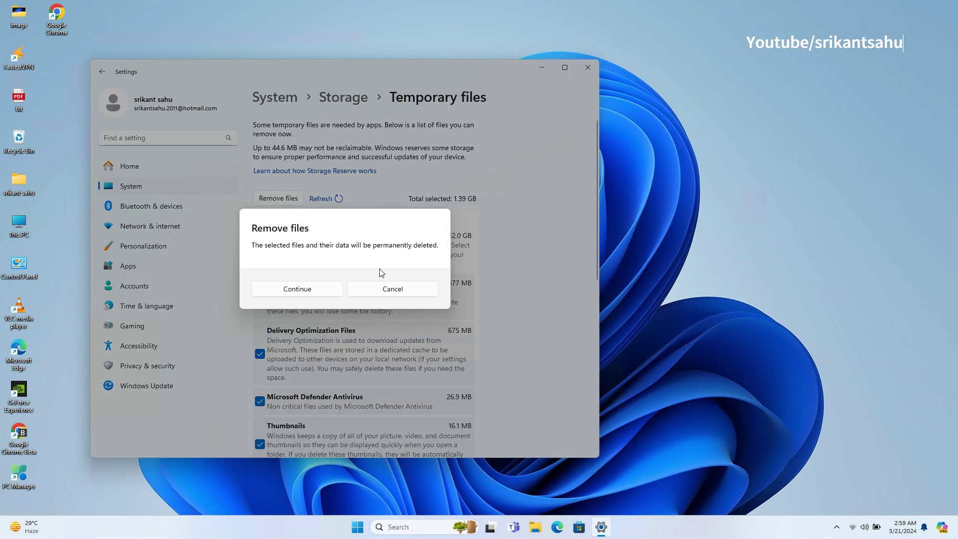
pyautogui.click(305, 288)
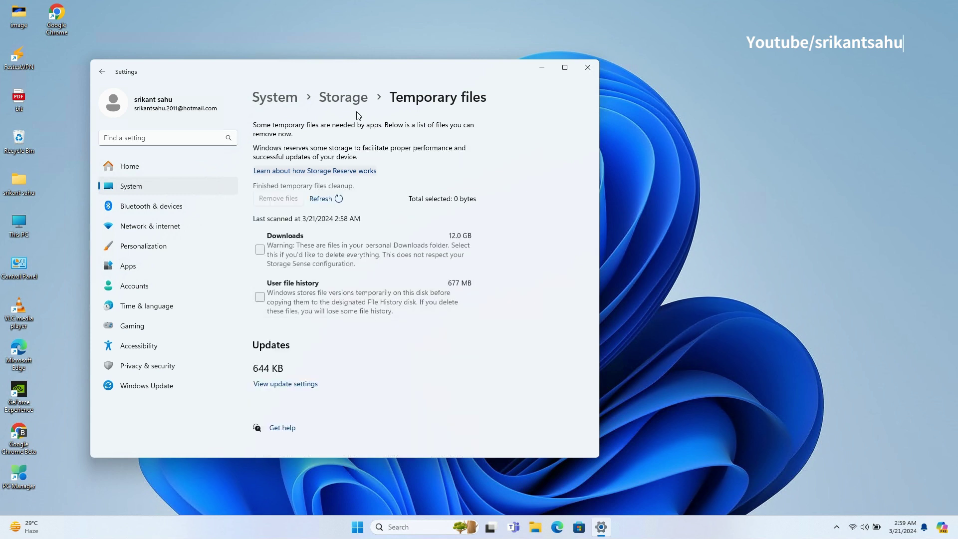
# Open the Storage Sense configuration, review the schedule choices for running it, and return to the Storage page.
pyautogui.click(349, 98)
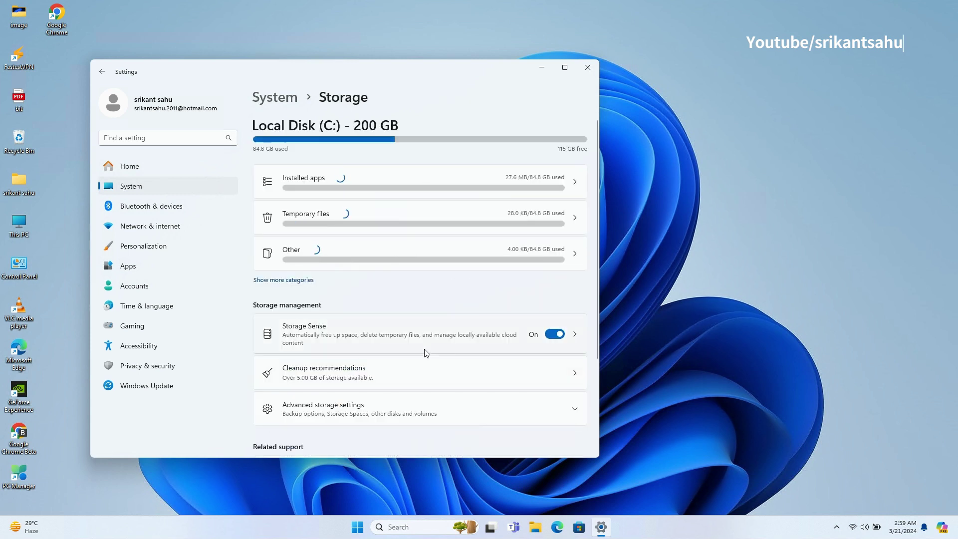
pyautogui.click(576, 336)
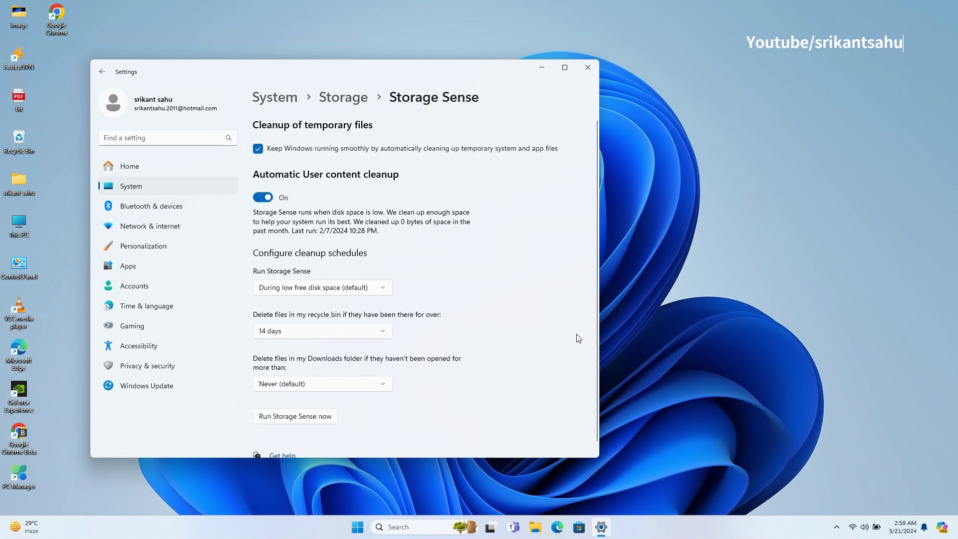
pyautogui.click(376, 291)
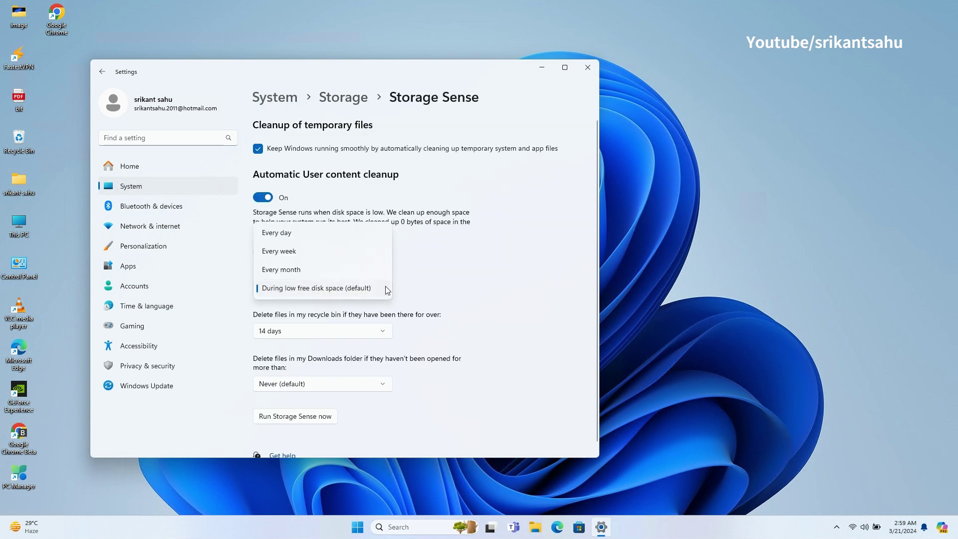
pyautogui.click(433, 285)
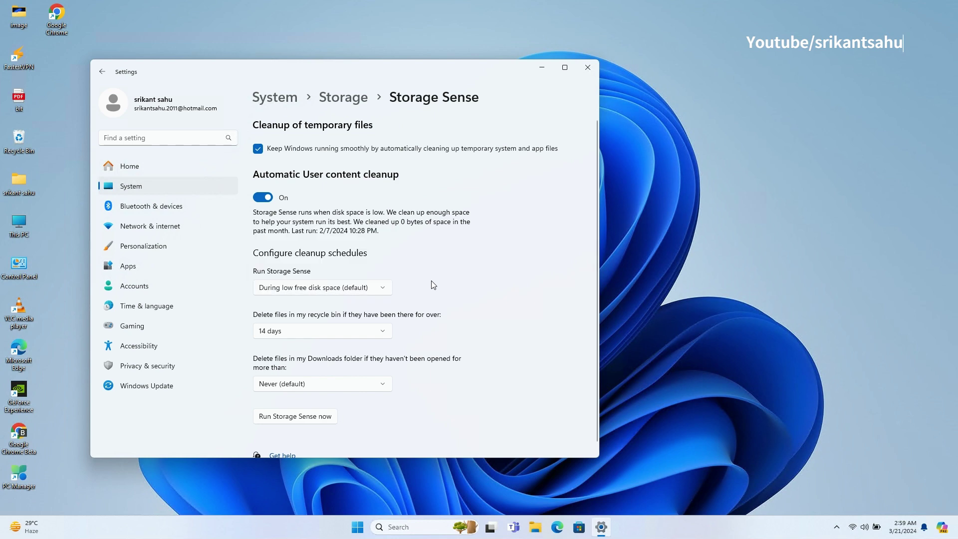
pyautogui.click(337, 98)
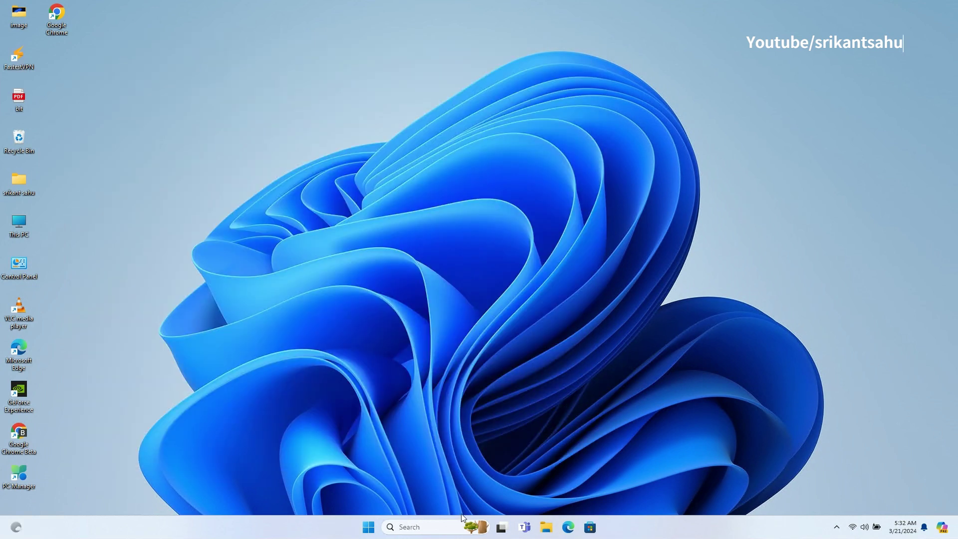
# Open Windows Settings and turn off transparency effects and animation effects in the Accessibility visual effects.
pyautogui.click(368, 527)
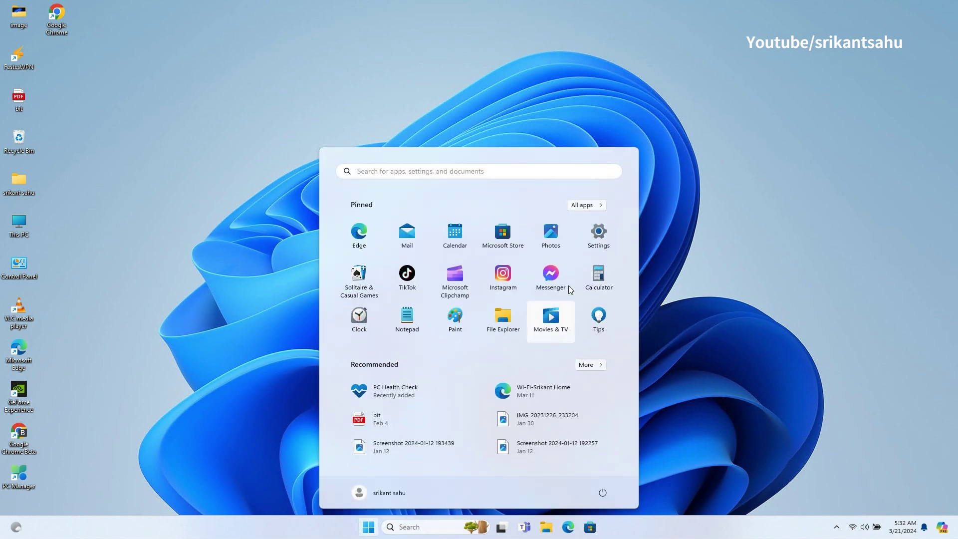
pyautogui.click(599, 234)
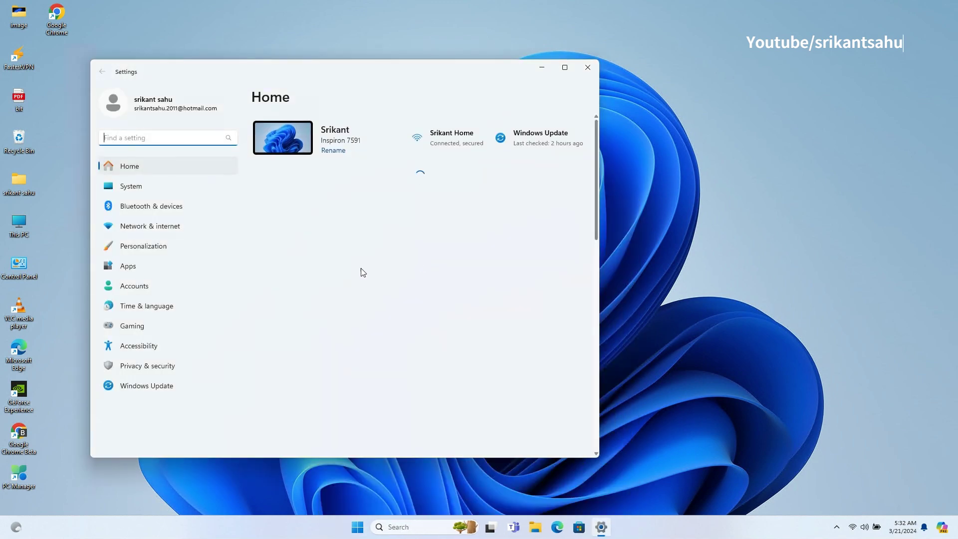
pyautogui.click(138, 349)
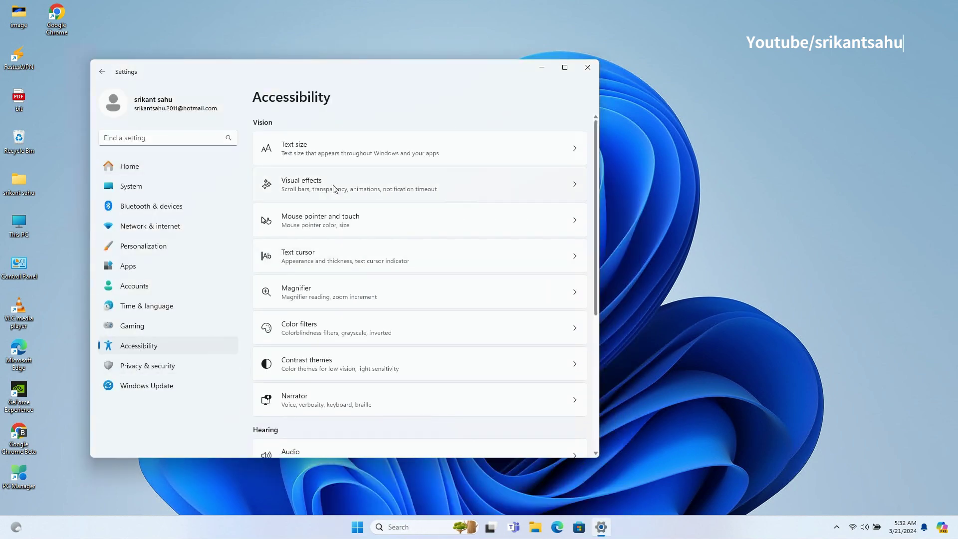
pyautogui.click(573, 189)
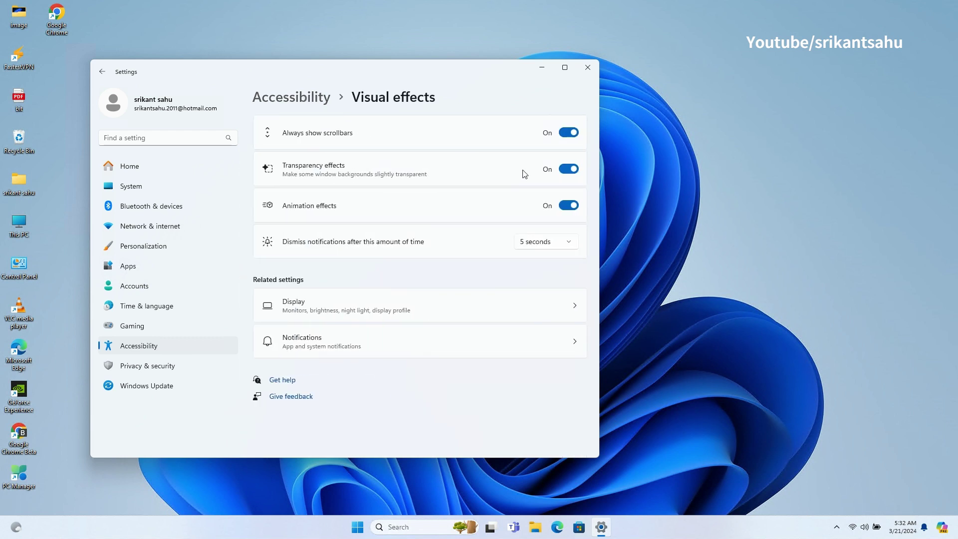
pyautogui.click(567, 170)
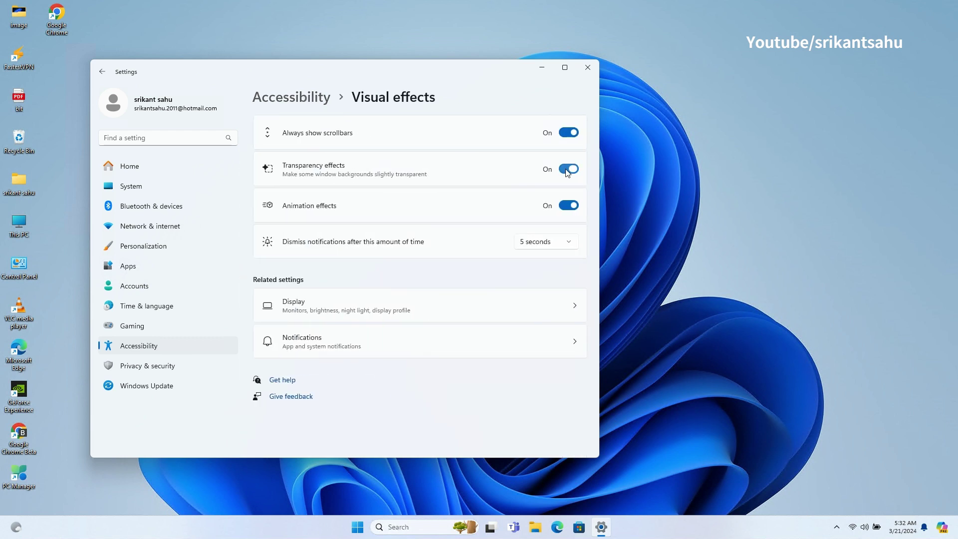
pyautogui.click(568, 206)
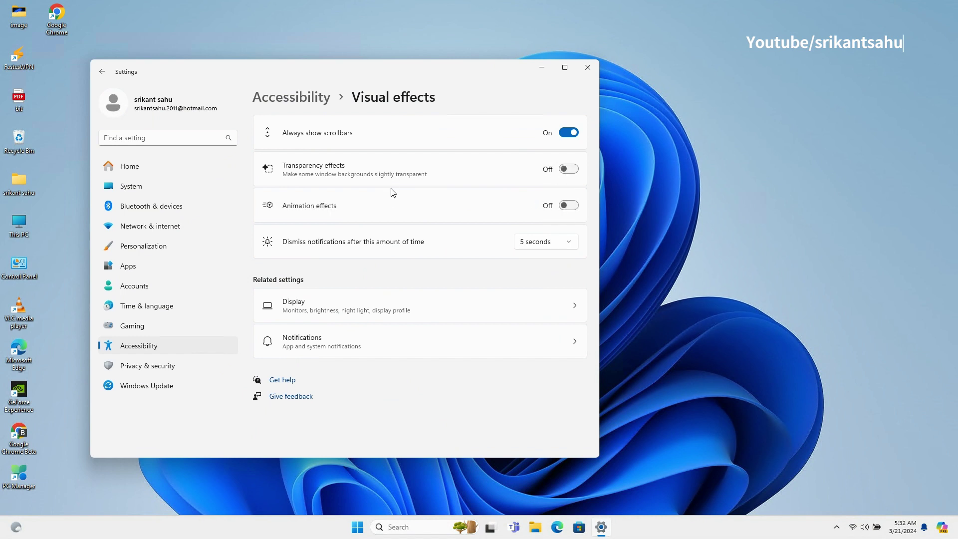